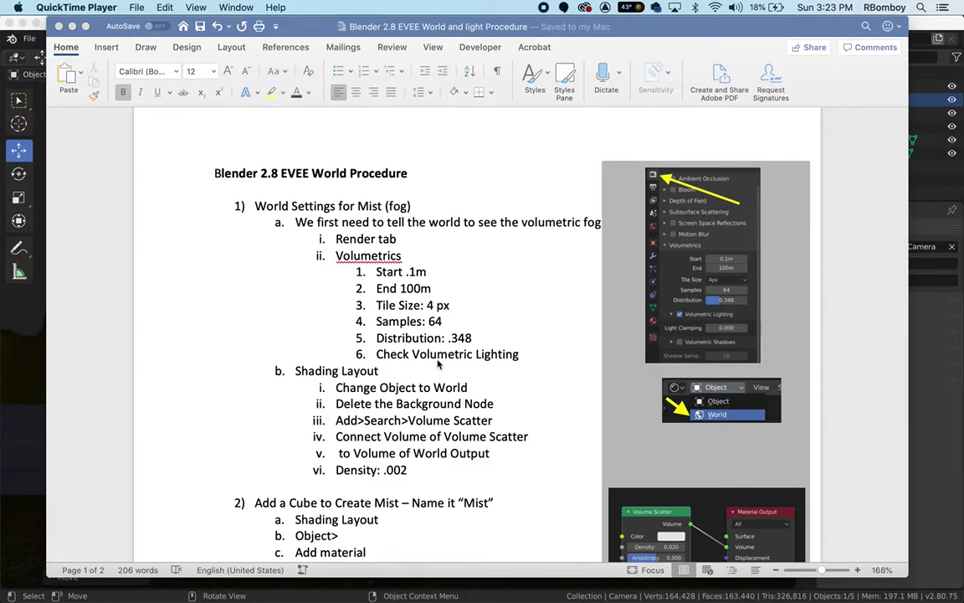
- Review the EEVEE world mist procedure in Word, then return to the Blender lighthouse scene
left_click(437, 360)
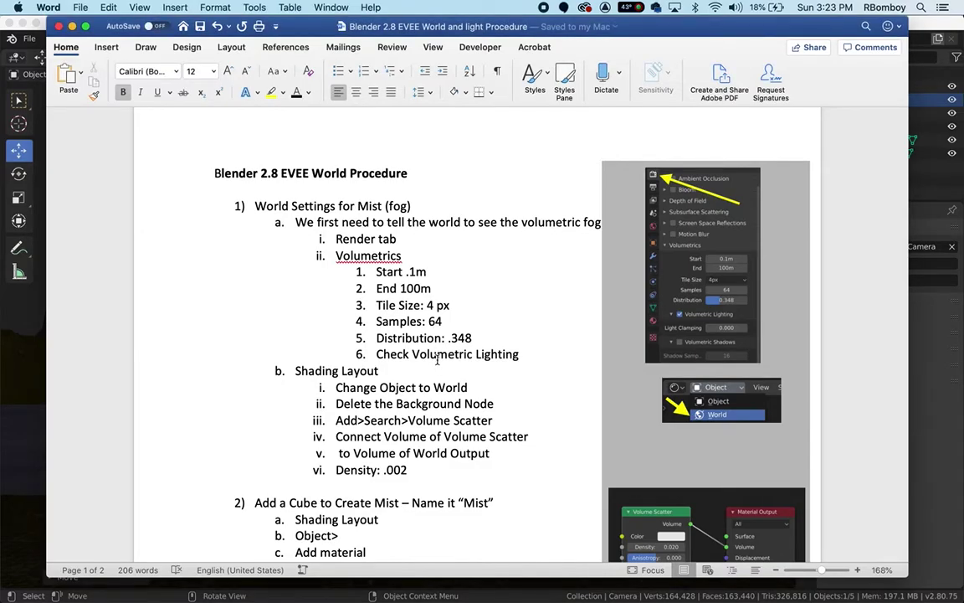
key("super+Tab")
key("super+Tab")
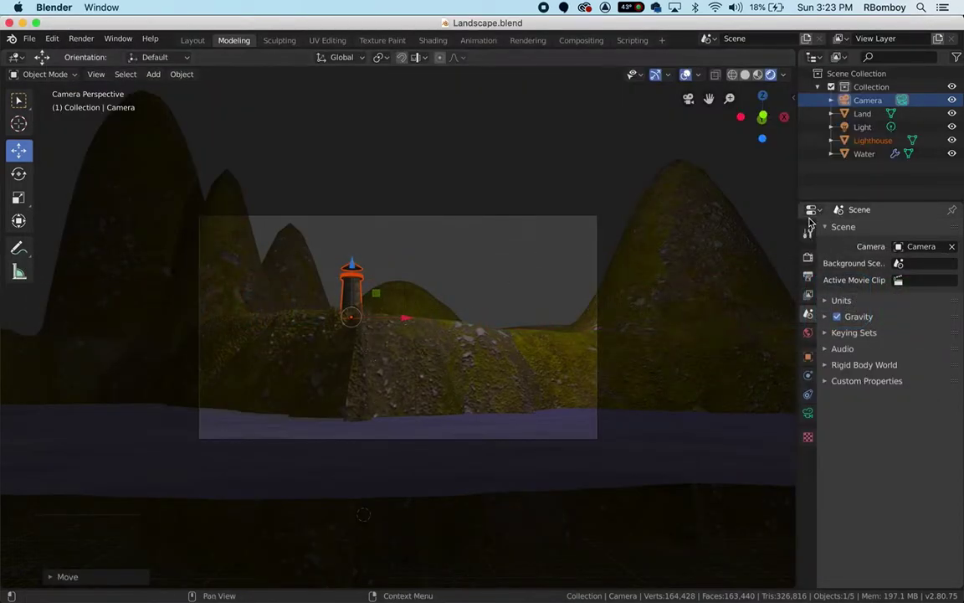
- Show the render Volumetrics settings (Start 0.1m, End 100m, 64 samples), then return to Word
left_click(807, 259)
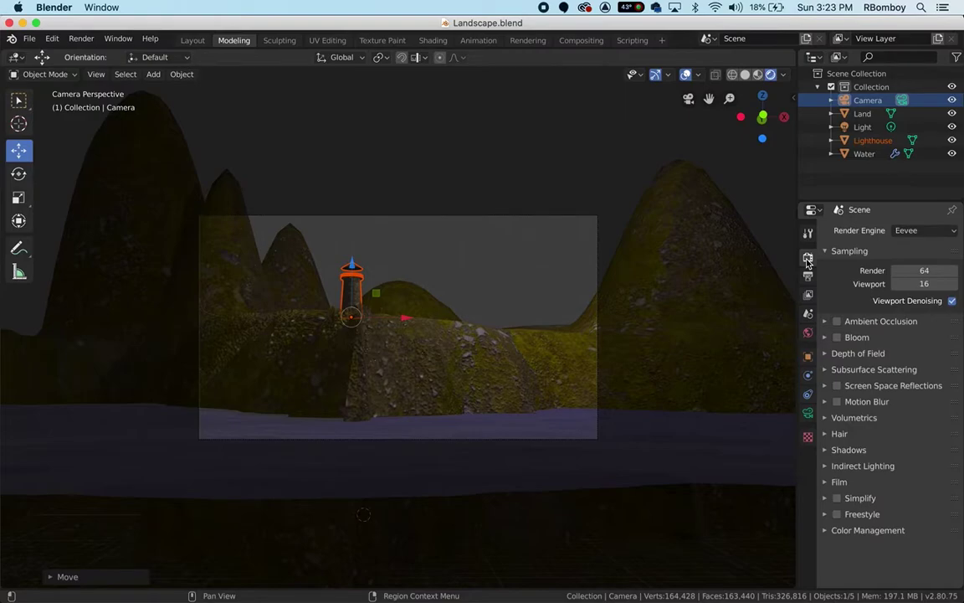
left_click(840, 417)
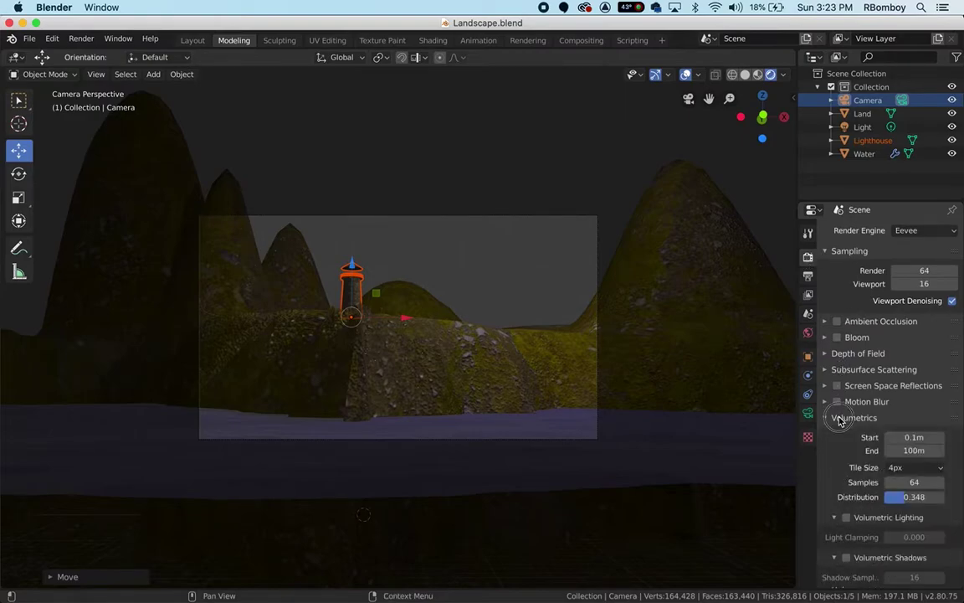
scroll(860, 494, "down", 2)
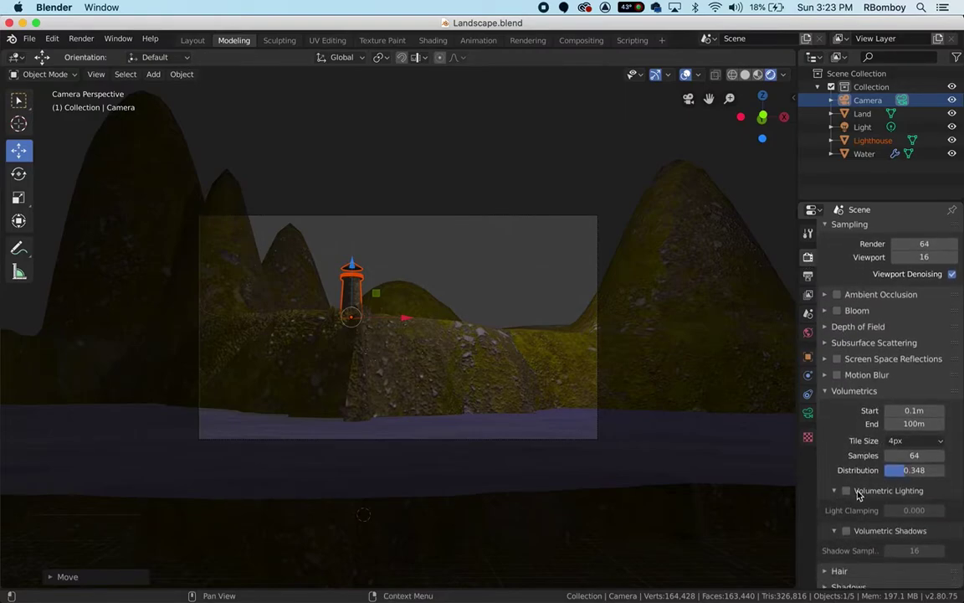
scroll(857, 494, "down", 4)
key("super+Tab")
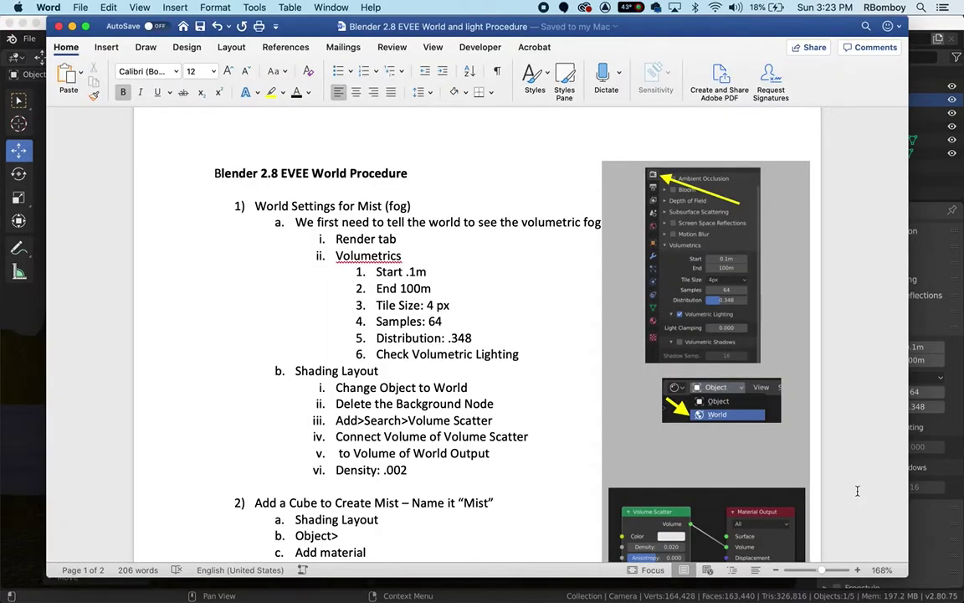
- Shift the Word procedure window left to uncover Blender's Volumetrics panel, then bring Blender forward
left_click_drag(801, 27, 755, 28)
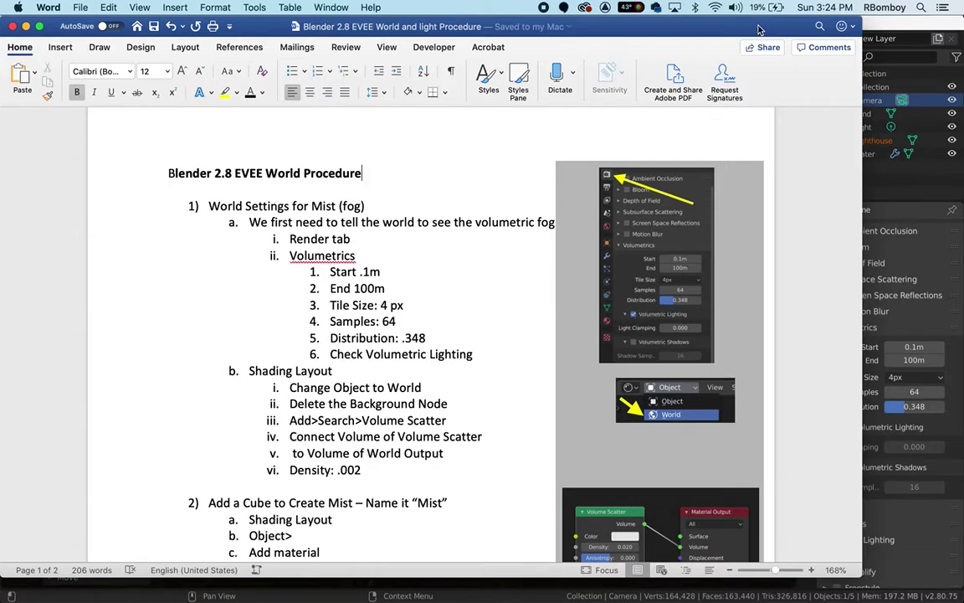
left_click_drag(682, 27, 601, 33)
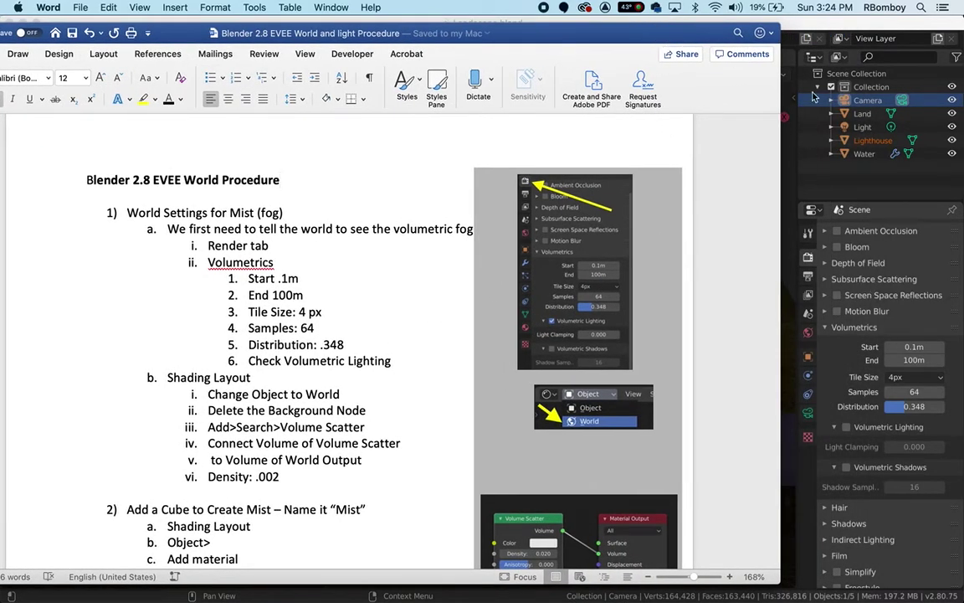
left_click(785, 261)
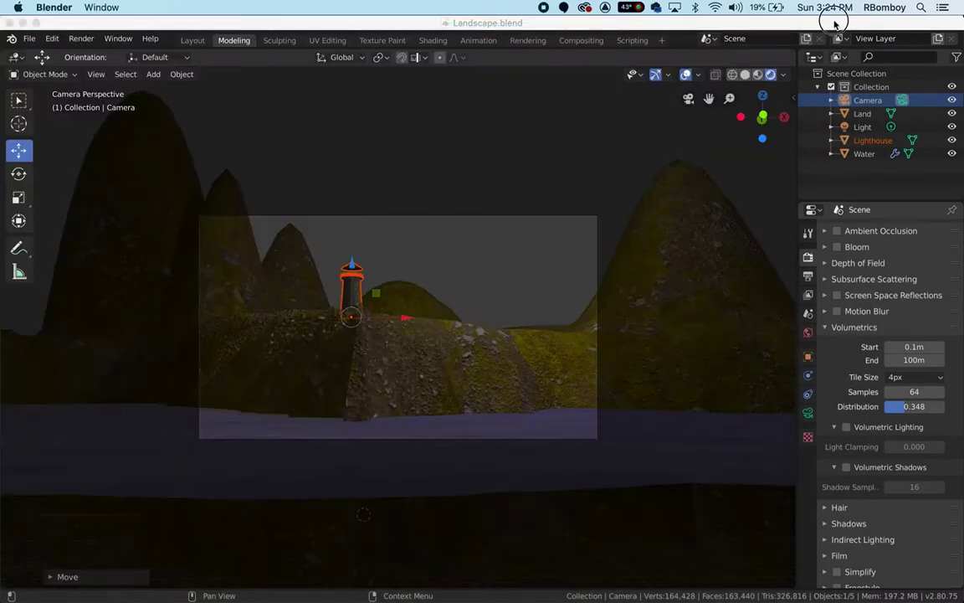
- Enable Volumetric Lighting in the render Volumetrics settings and switch back to the procedure
left_click(846, 427)
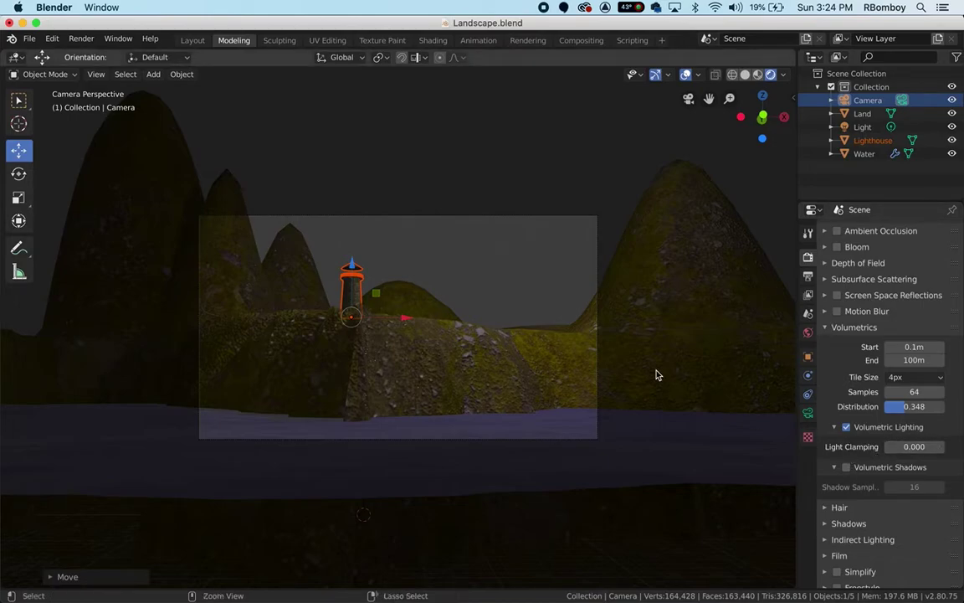
key("super+Tab")
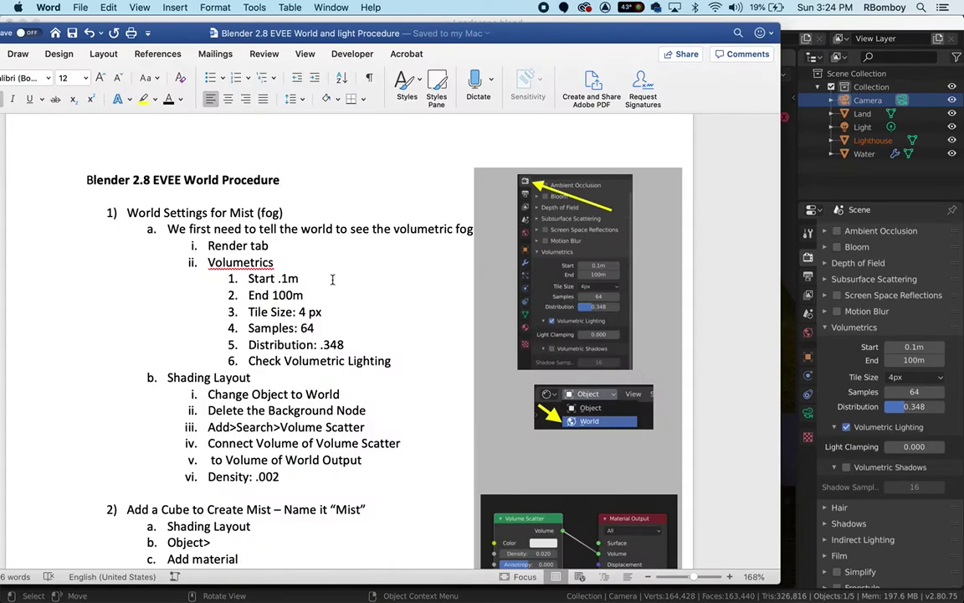
- Scroll the procedure down to the mist cube and Shading Layout steps, then return to Blender
scroll(358, 389, "down", 3)
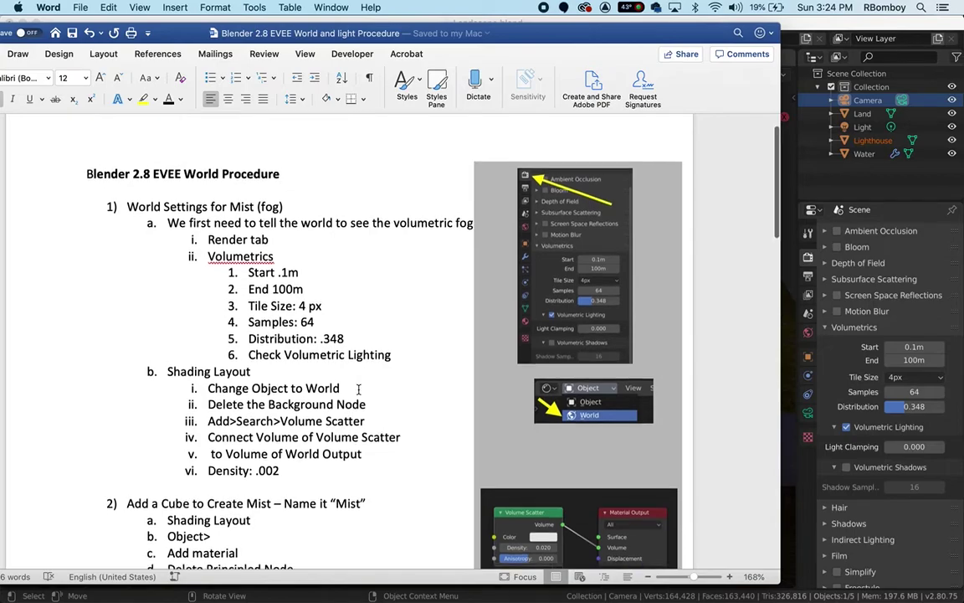
scroll(358, 389, "down", 3)
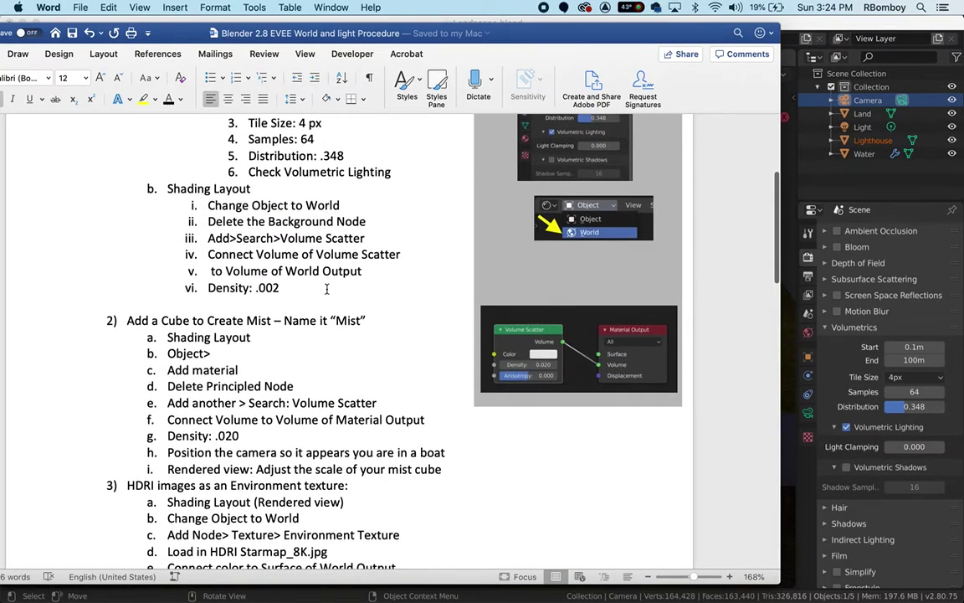
key("super+Tab")
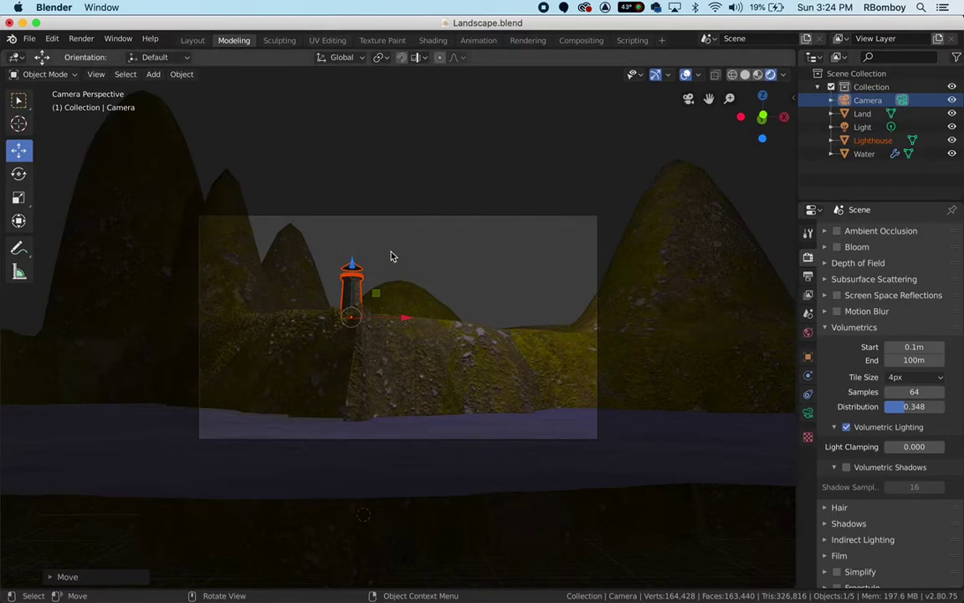
- Switch to the Shading workspace with Rendered viewport shading
left_click(433, 41)
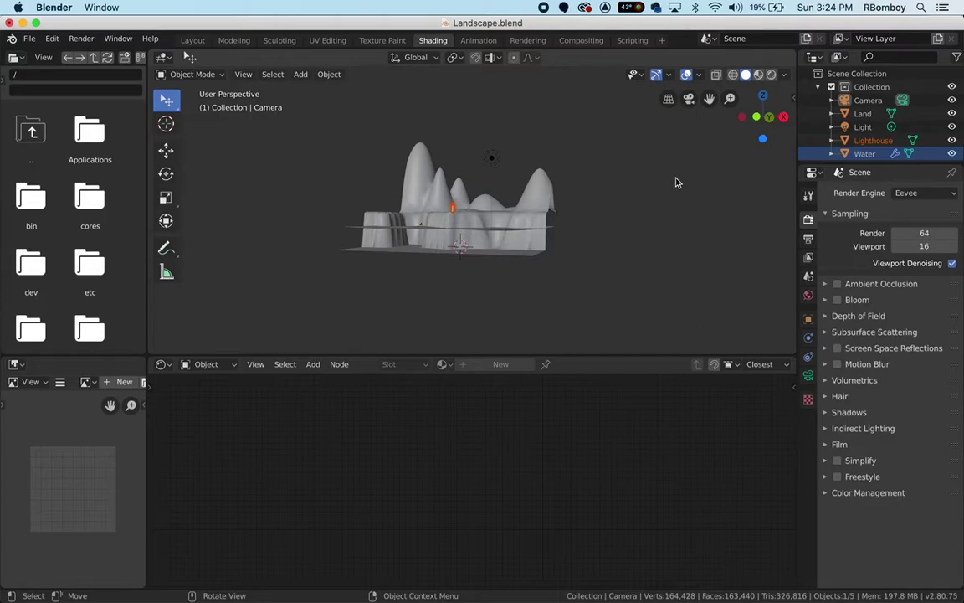
left_click(772, 76)
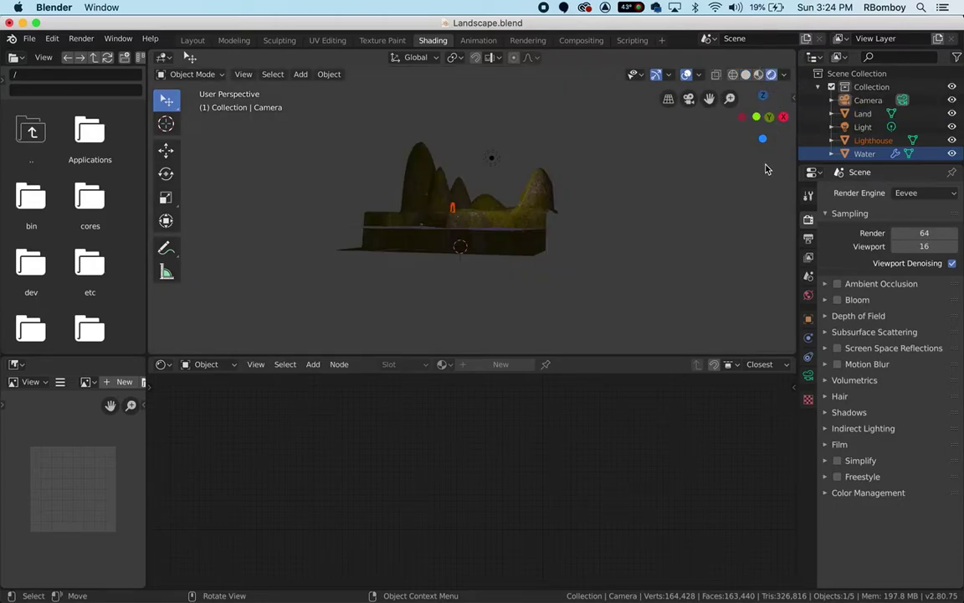
scroll(554, 210, "up", 5)
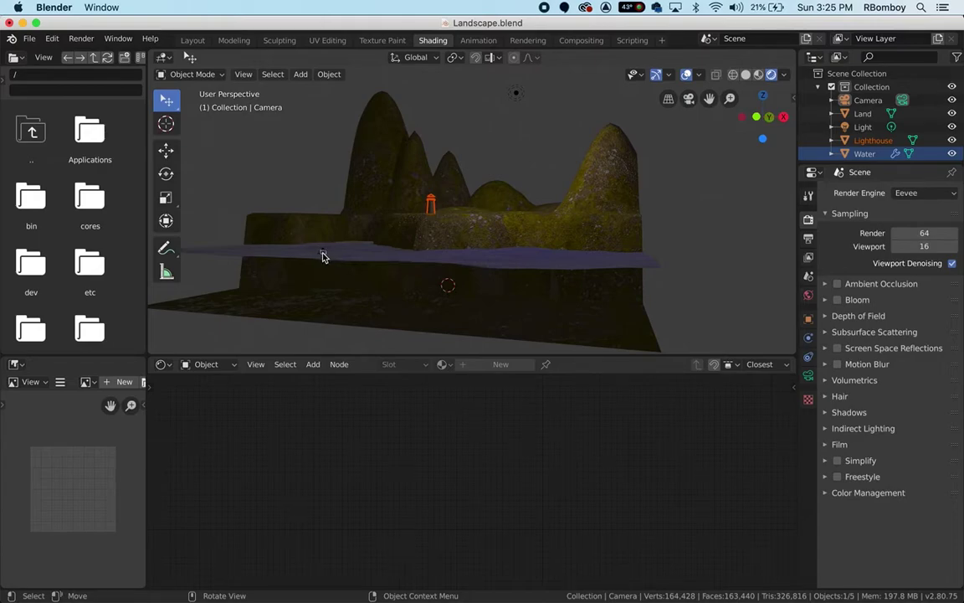
- View through the scene camera and show the World.001 node tree in the node editor
key("KP_0")
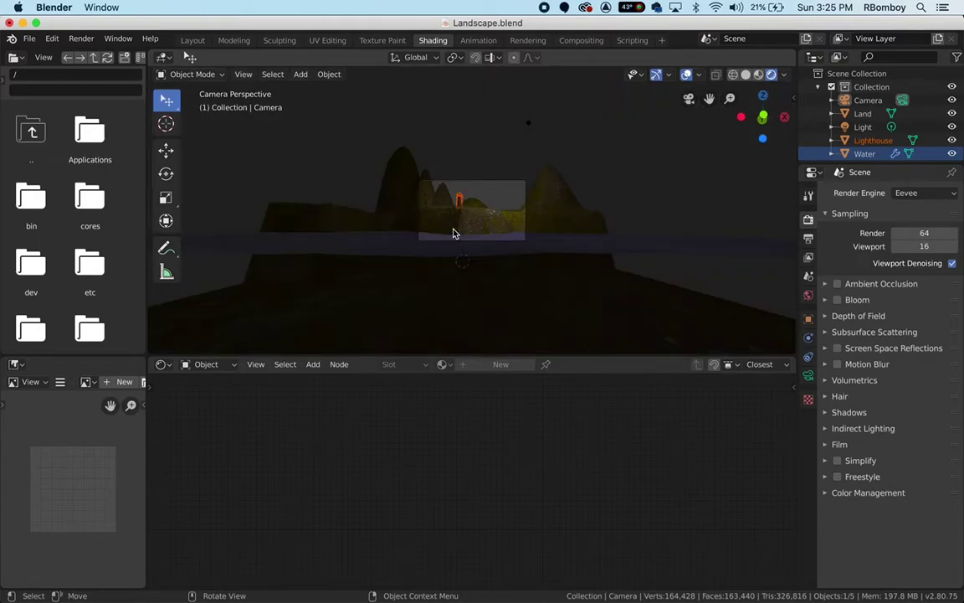
scroll(452, 231, "up", 5)
scroll(452, 231, "up", 1)
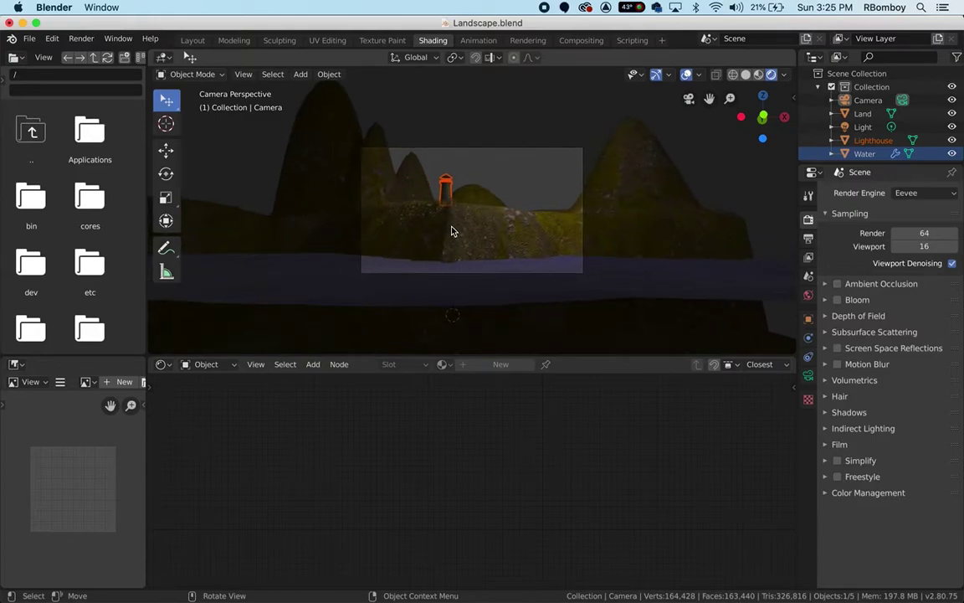
left_click(208, 365)
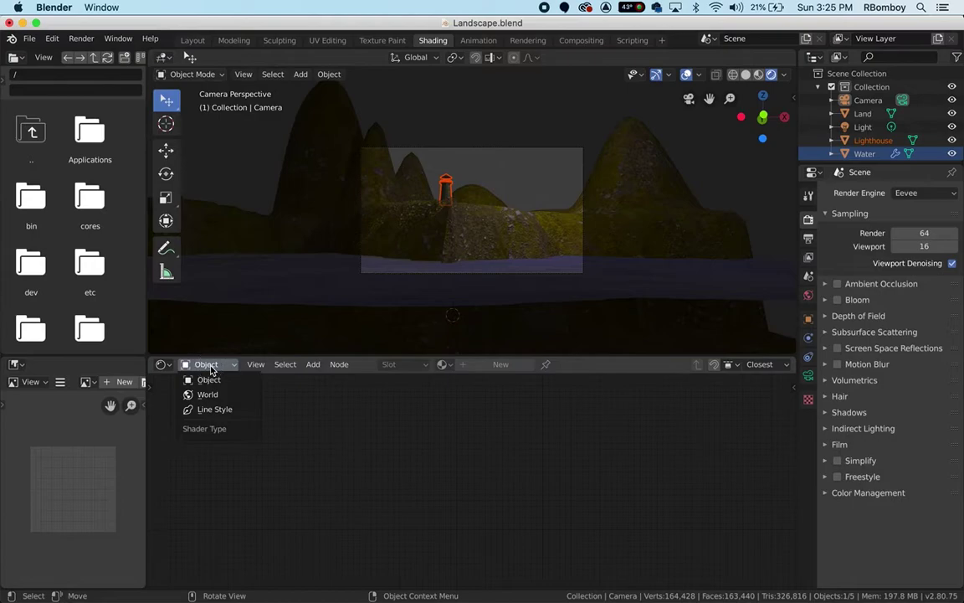
left_click(209, 395)
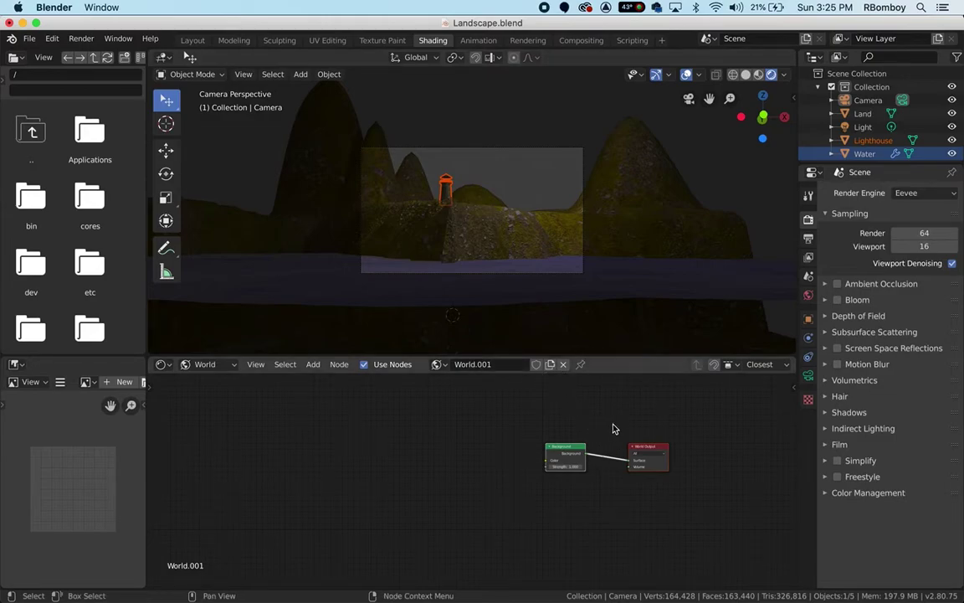
- After rechecking the procedure, delete the world's Background node, leaving only World Output
scroll(610, 452, "up", 2)
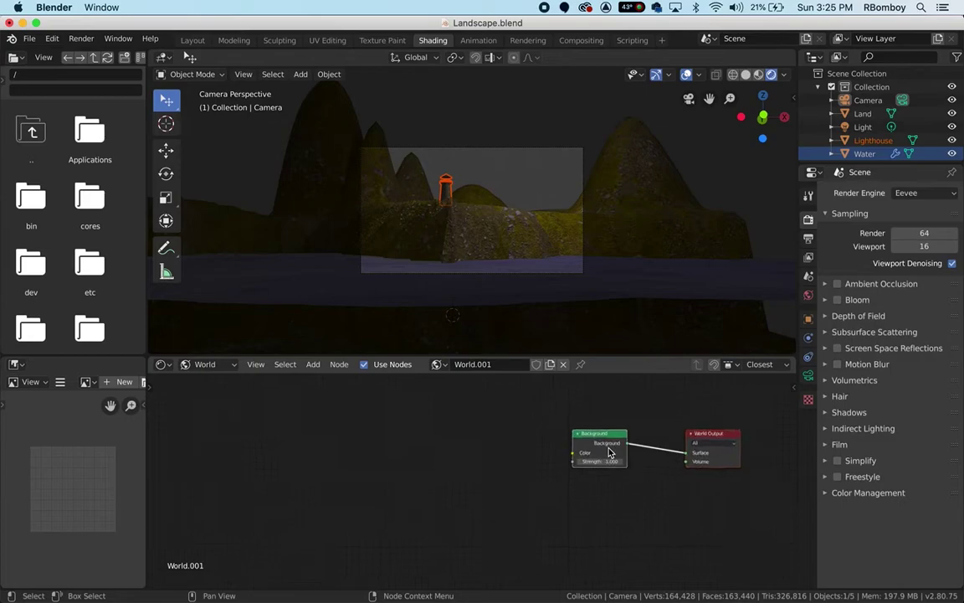
scroll(610, 453, "right", 5)
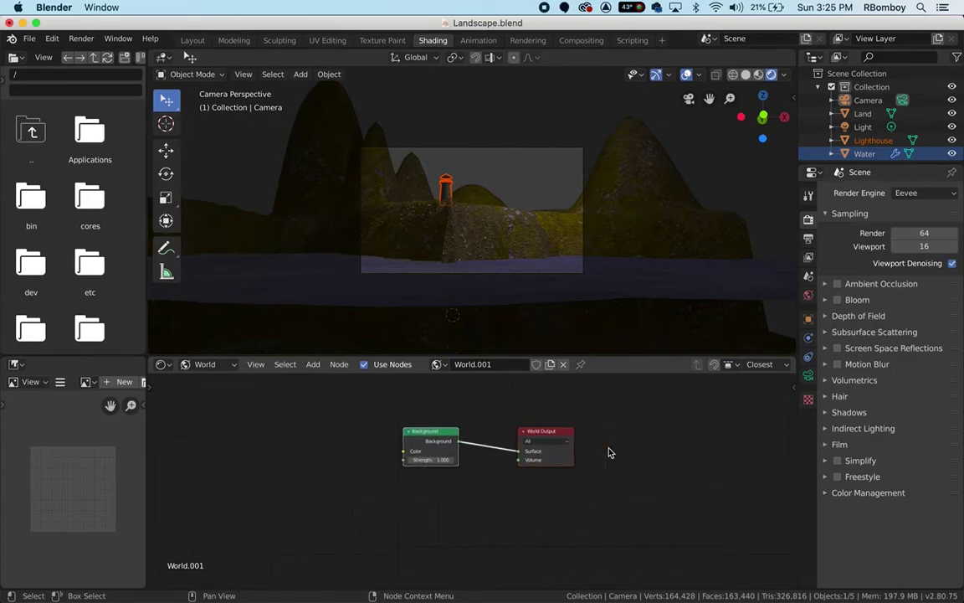
key("super+Tab")
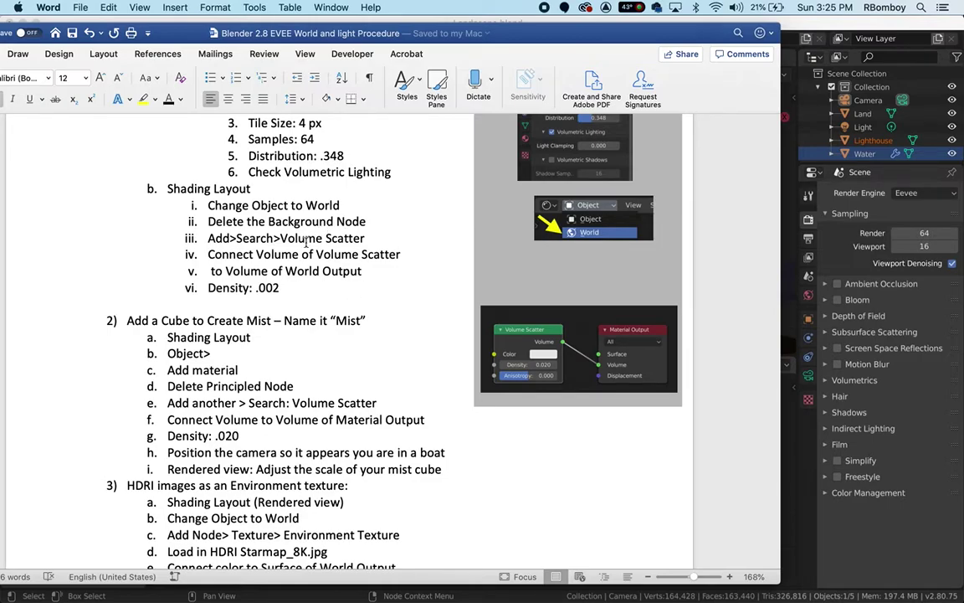
key("super+Tab")
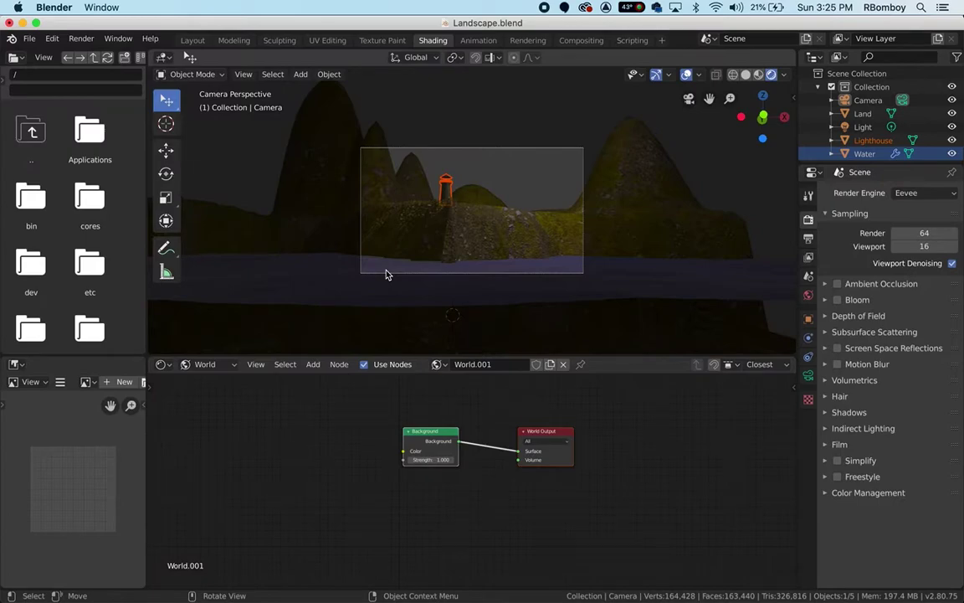
left_click(434, 434)
key("x")
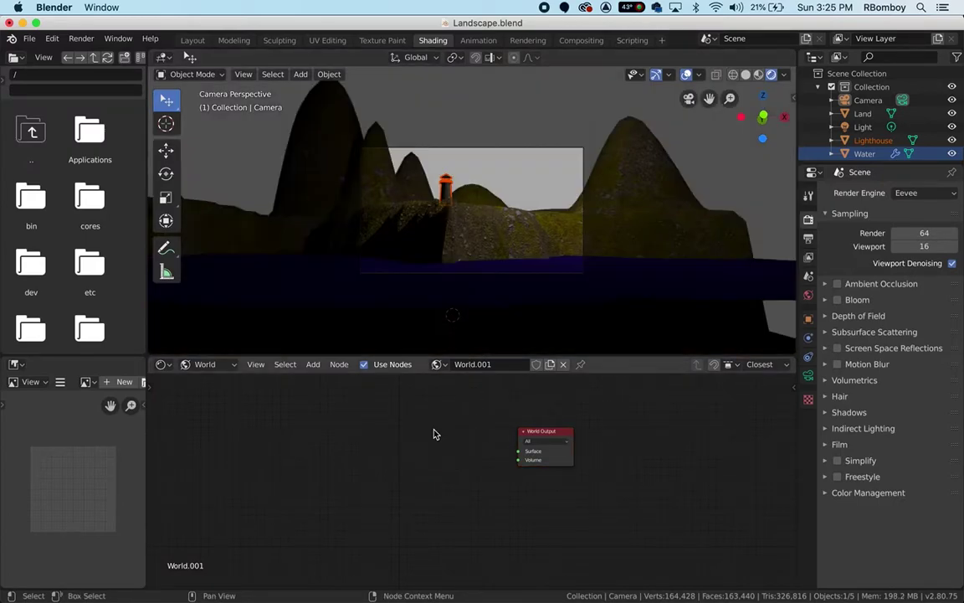
- Add a Volume Scatter node via search 'vol' and wire its Volume into World Output Volume
left_click(318, 369)
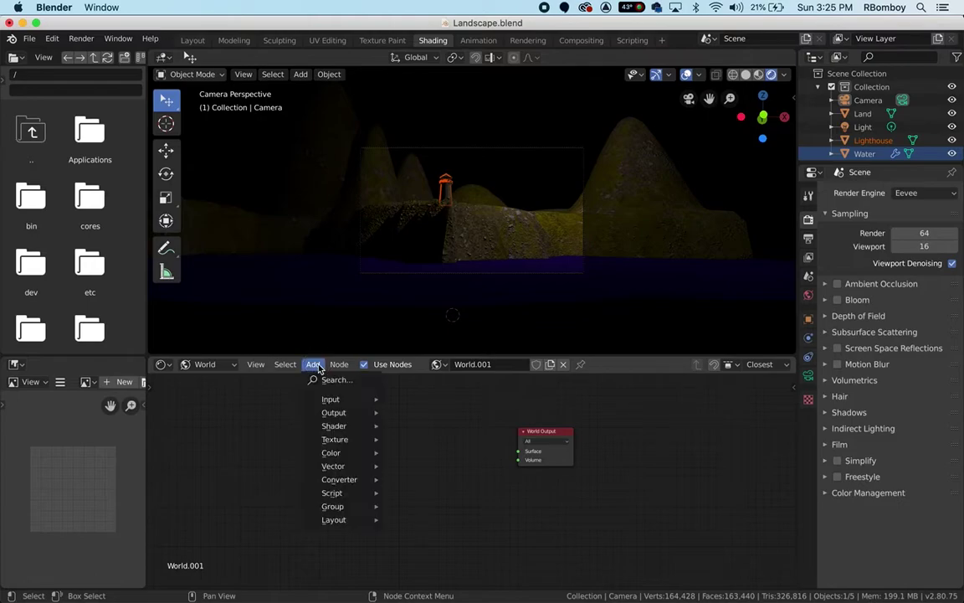
left_click(328, 378)
type("vol")
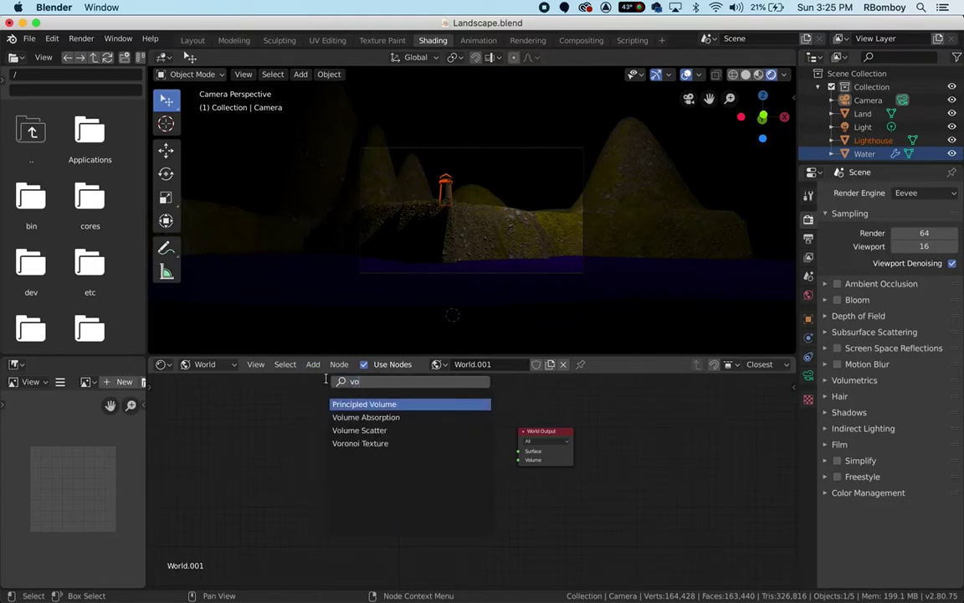
left_click(360, 431)
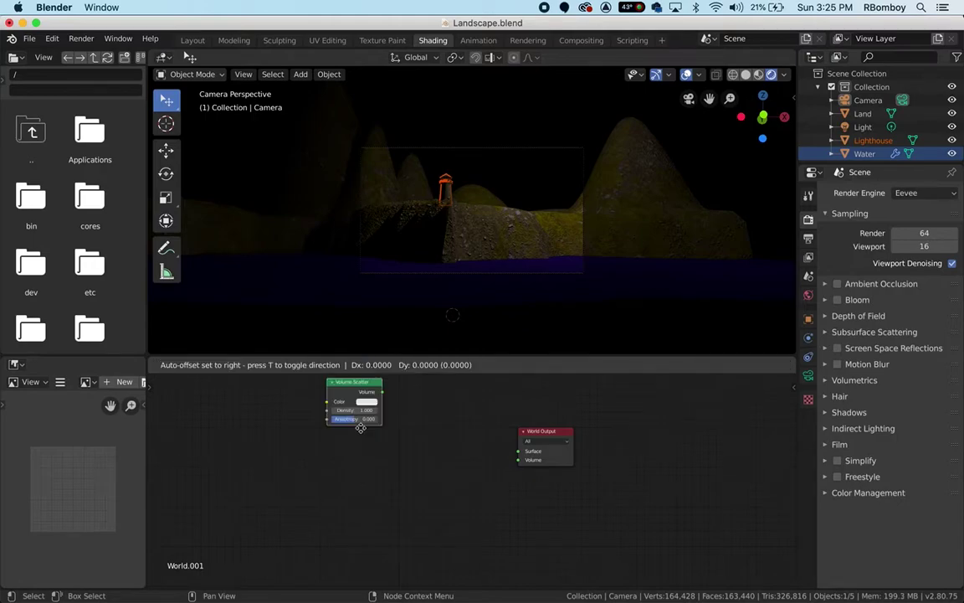
left_click(494, 550)
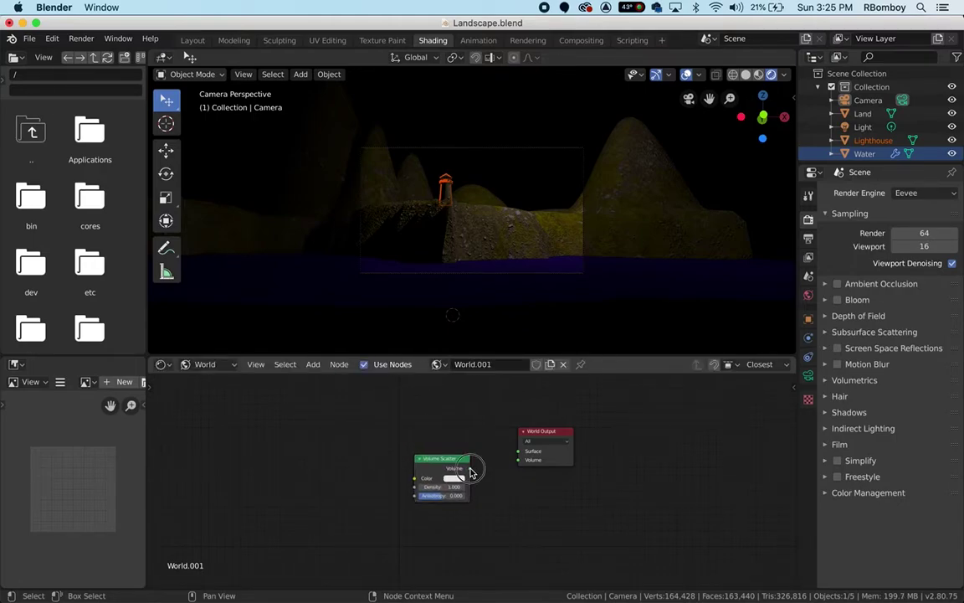
left_click_drag(470, 467, 549, 505)
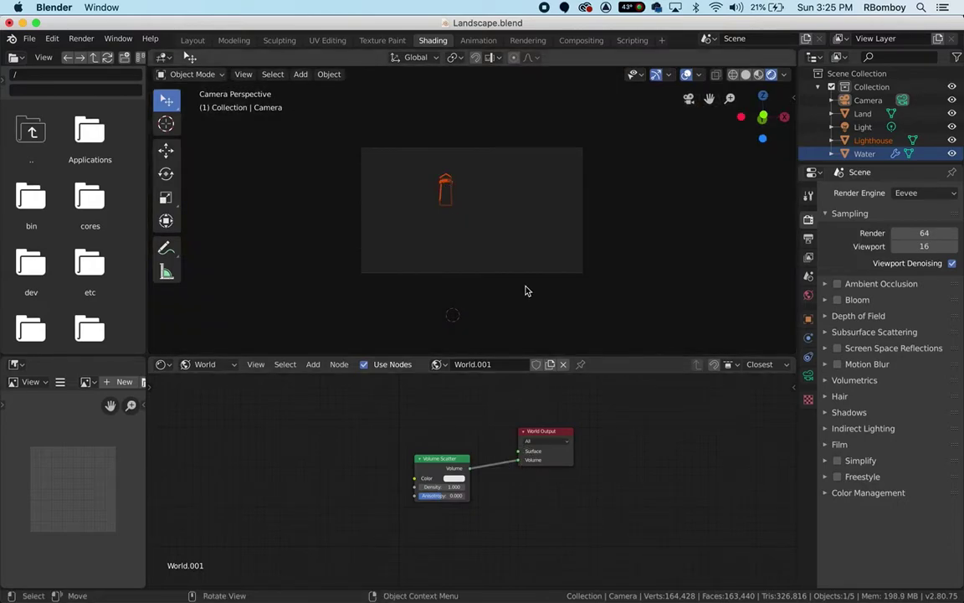
key("ctrl")
key("super+Tab")
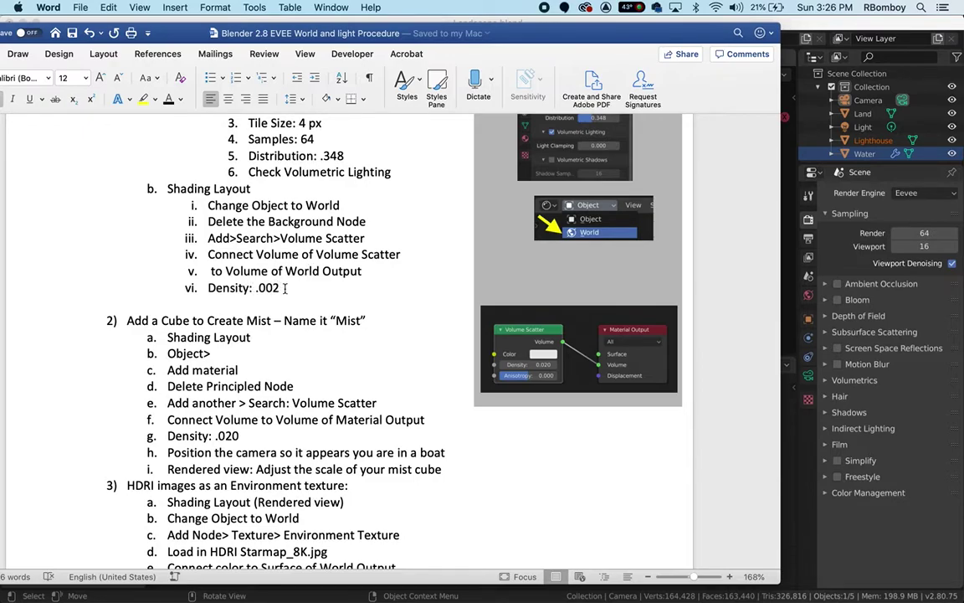
- Set the Volume Scatter Density to .002 and zoom the rendered view to check the haze
key("super+Tab")
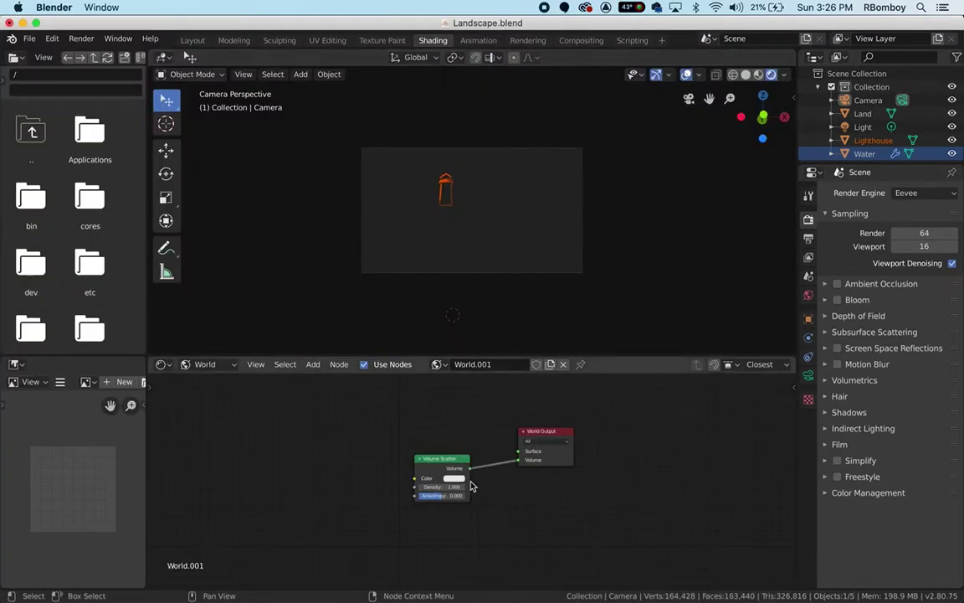
scroll(471, 490, "up", 5)
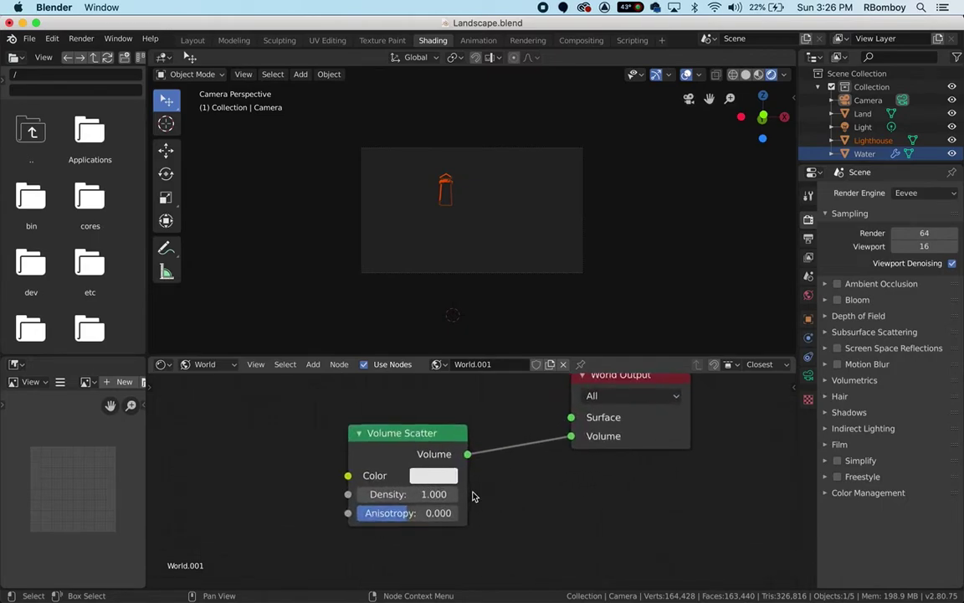
left_click(415, 494)
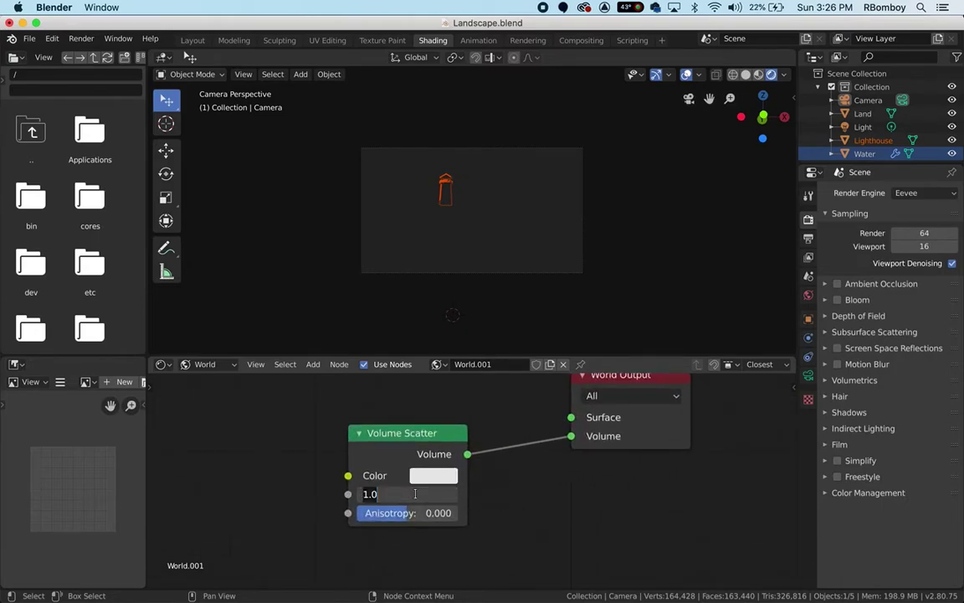
type(".002")
key("Return")
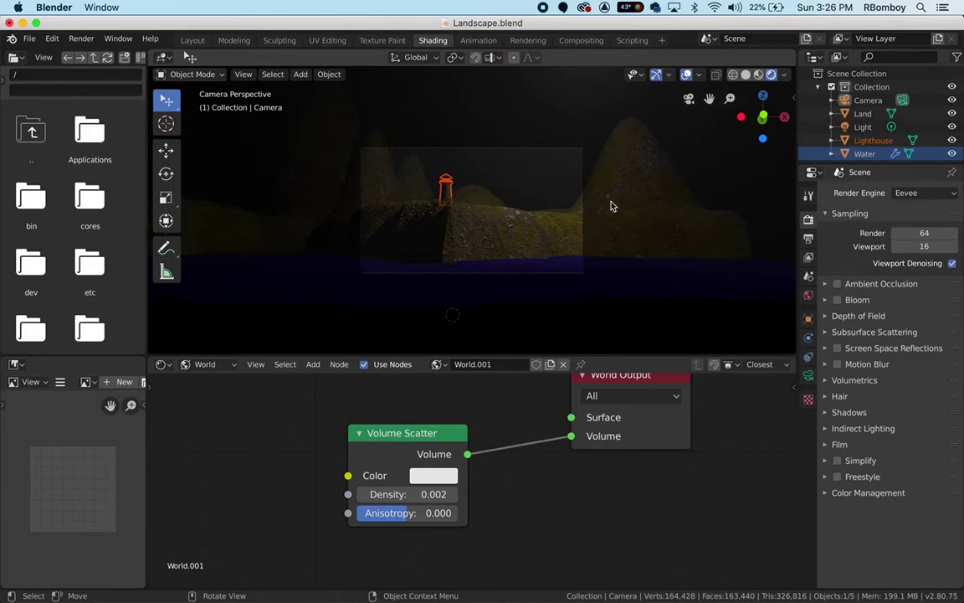
scroll(611, 206, "down", 5)
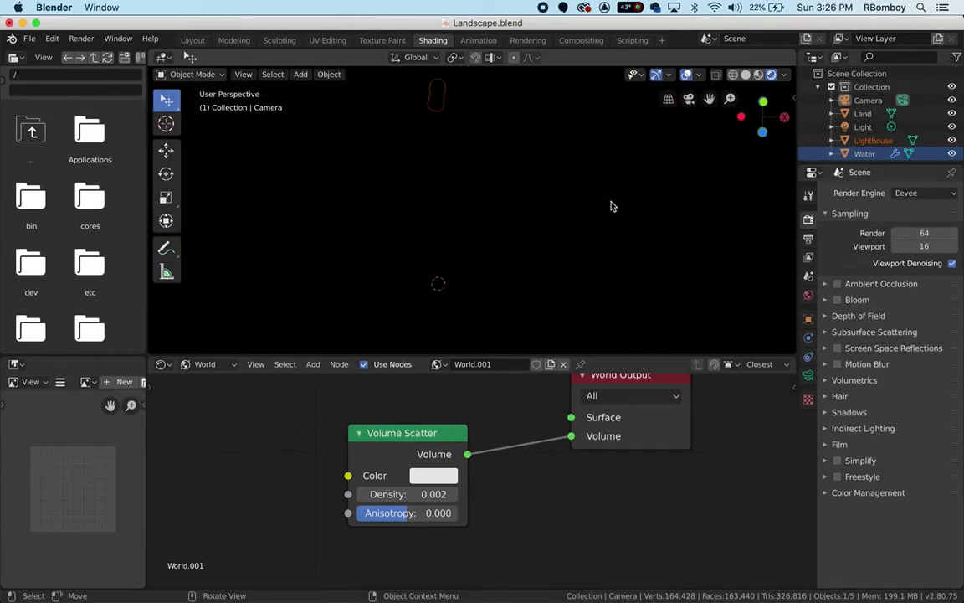
scroll(611, 206, "down", 10)
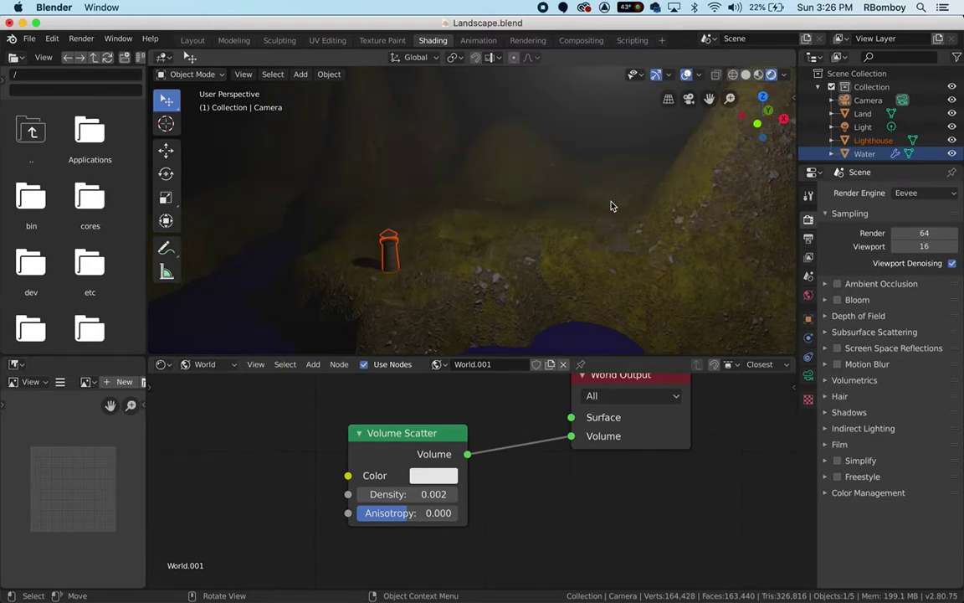
scroll(611, 203, "up", 6)
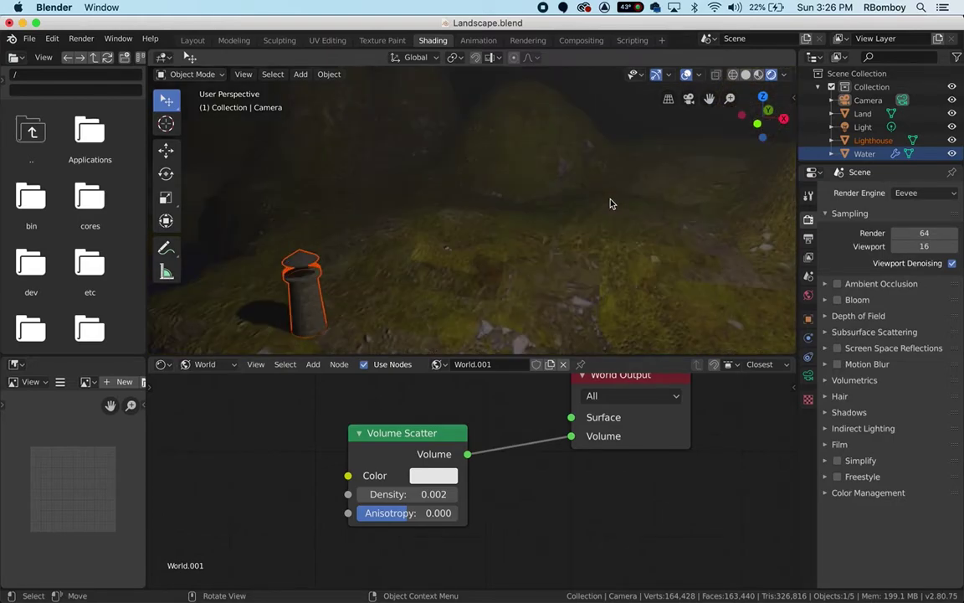
scroll(611, 203, "down", 6)
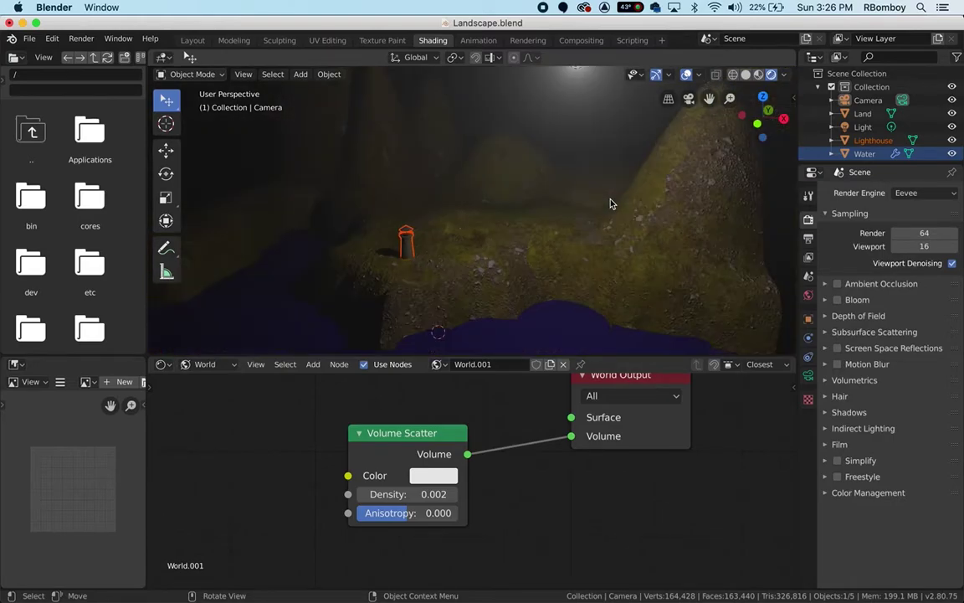
- Select the Light lamp to show its 15000W point light settings, then return to the procedure
scroll(611, 203, "down", 3)
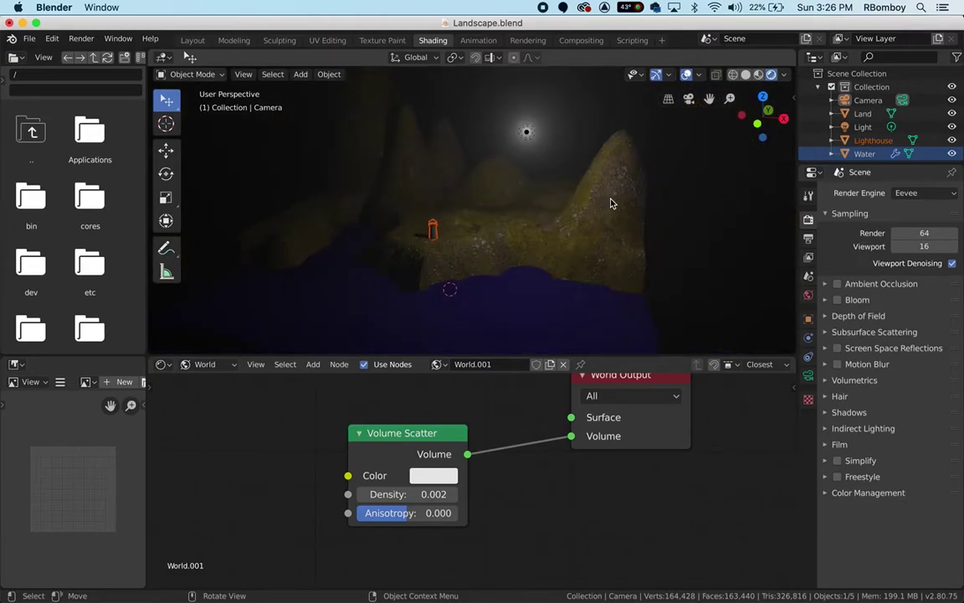
scroll(609, 205, "up", 1)
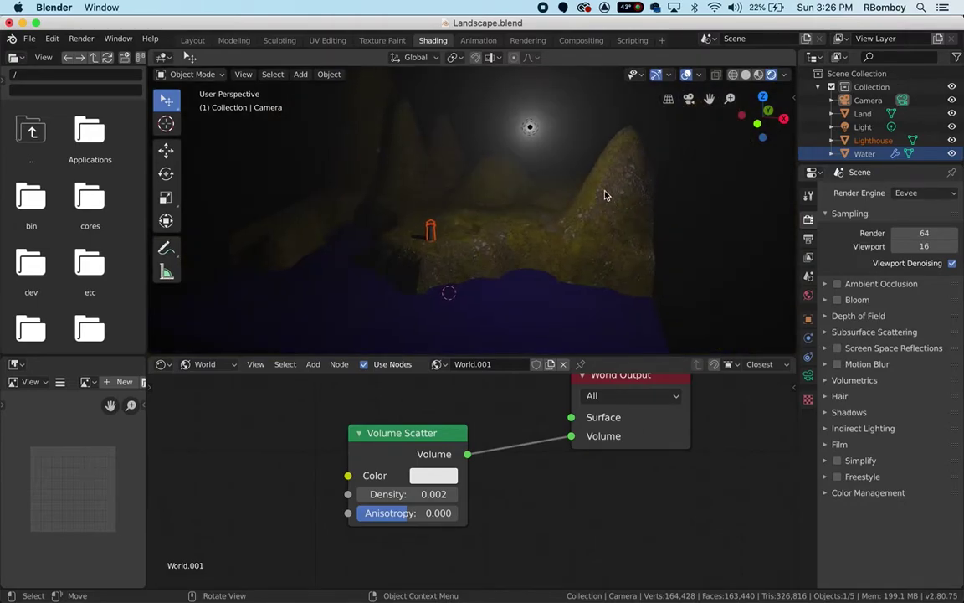
left_click(531, 128)
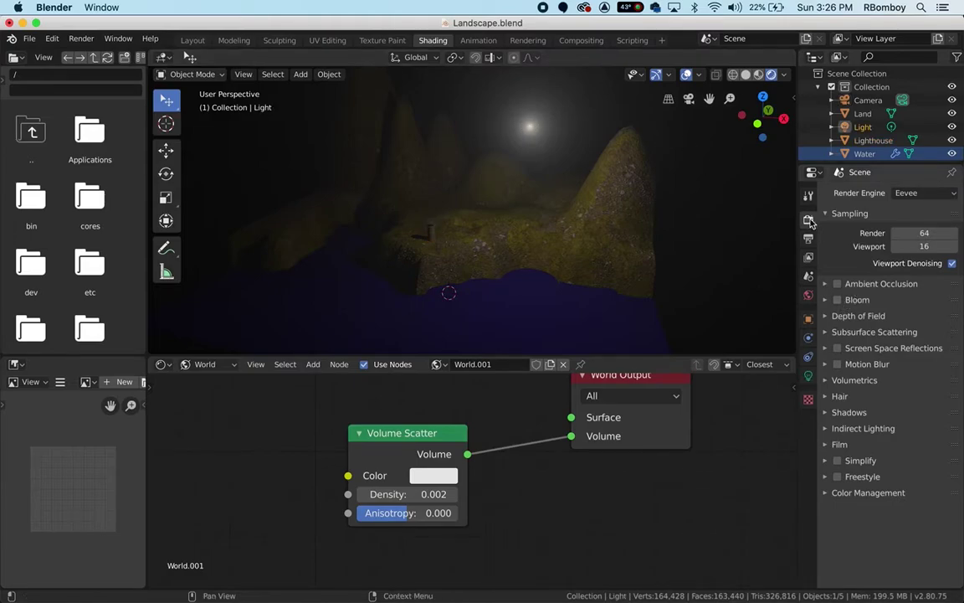
left_click(809, 378)
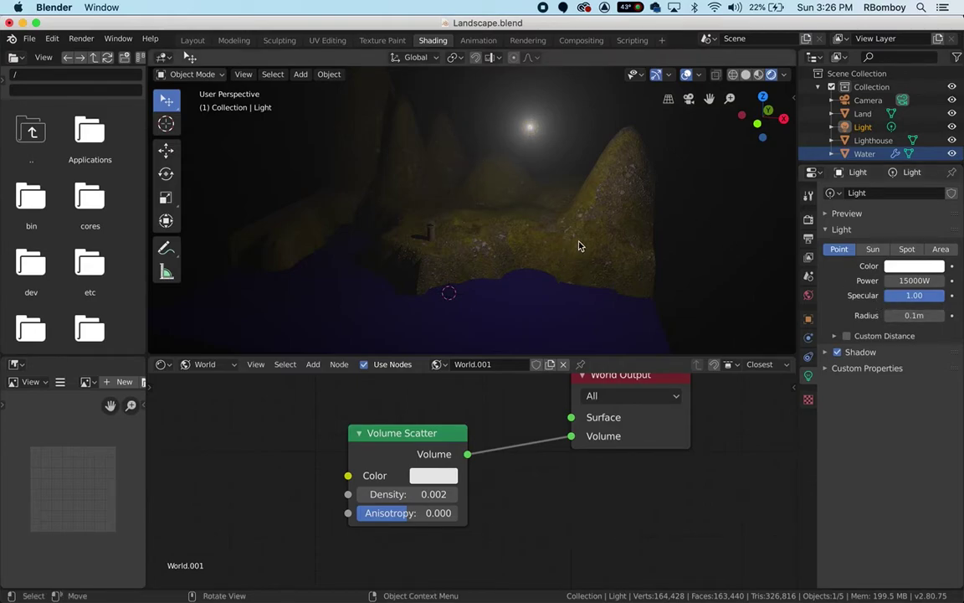
scroll(443, 436, "down", 2)
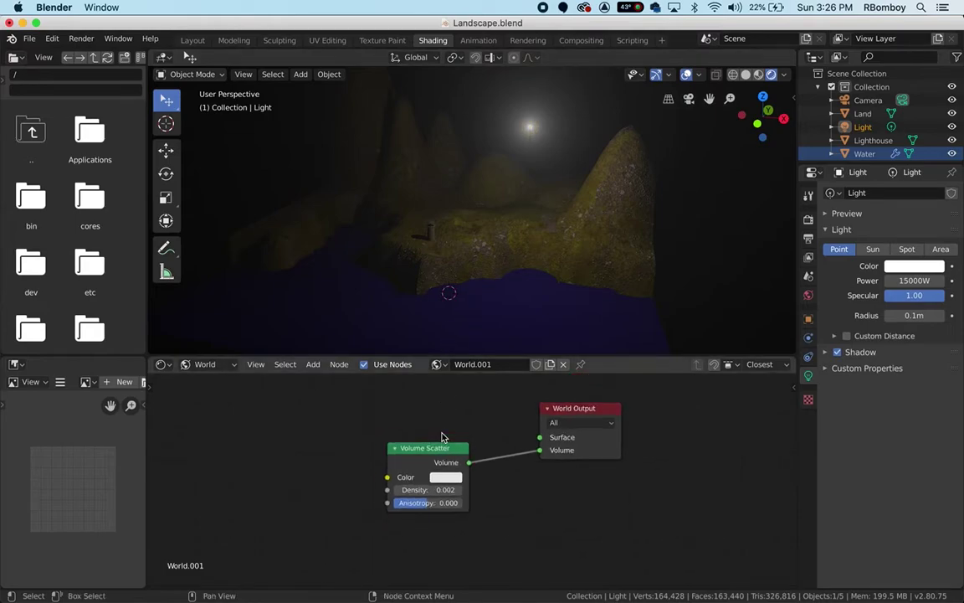
key("super+Tab")
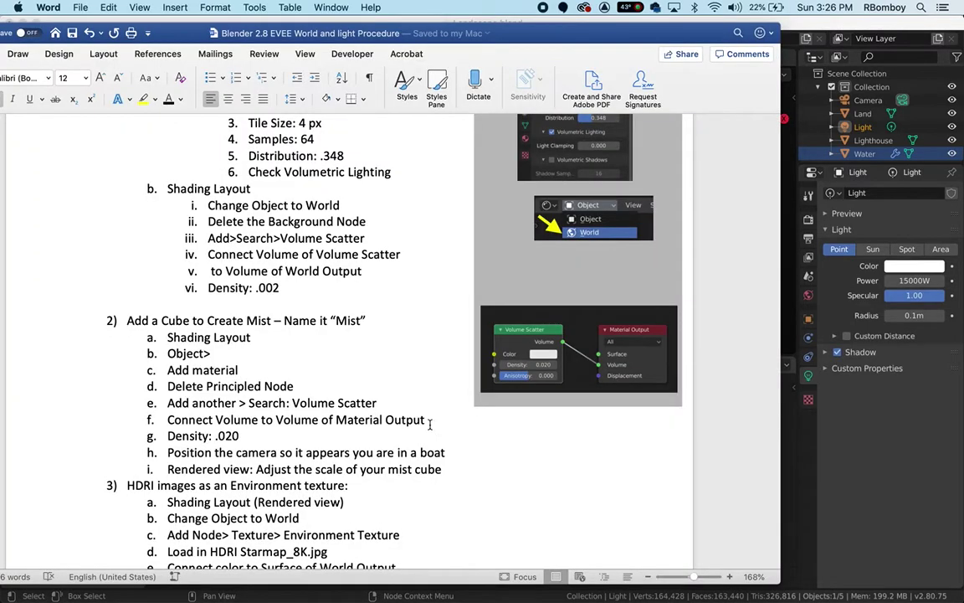
- Read ahead to the Word procedure's mist-cube and HDRI sections, then return to Blender
scroll(361, 369, "down", 4)
scroll(361, 369, "down", 5)
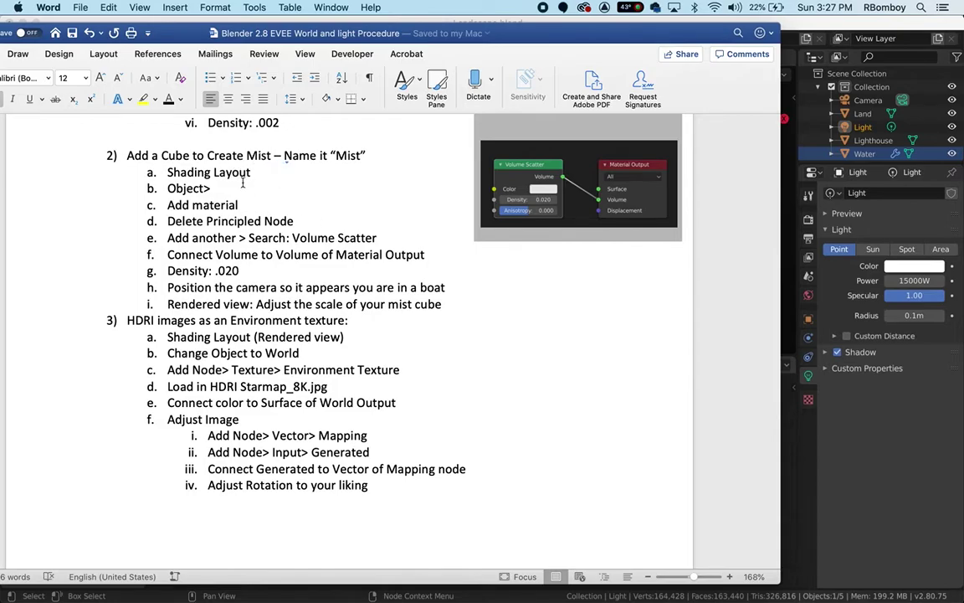
key("super+Tab")
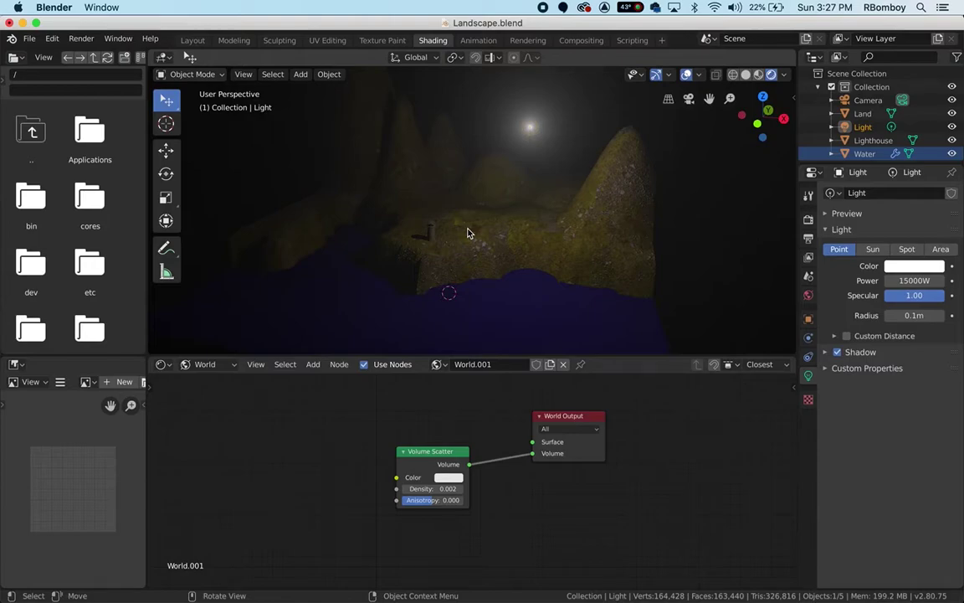
- Show the scene from the top in Solid shading with X-ray on
key("KP_7")
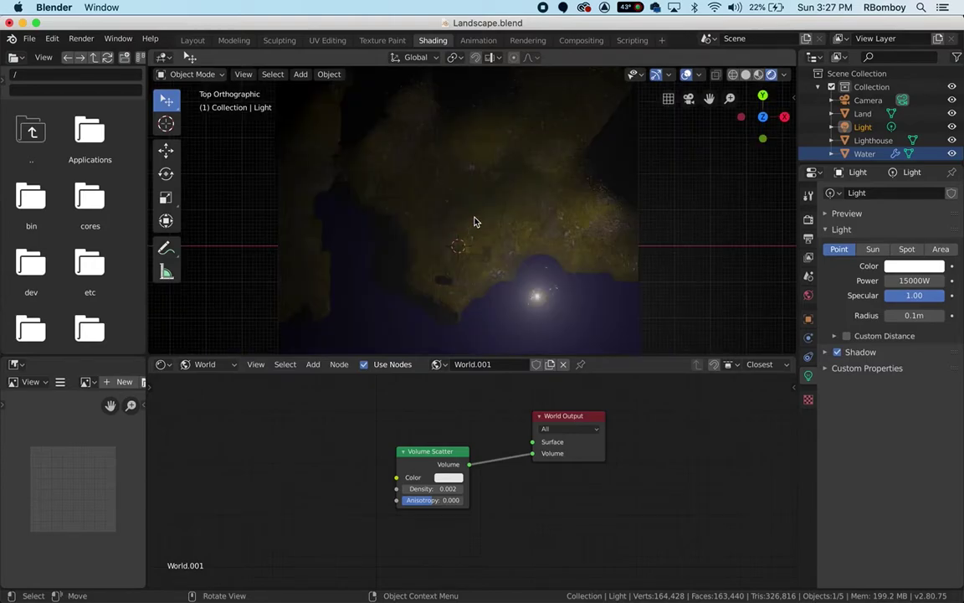
left_click(747, 76)
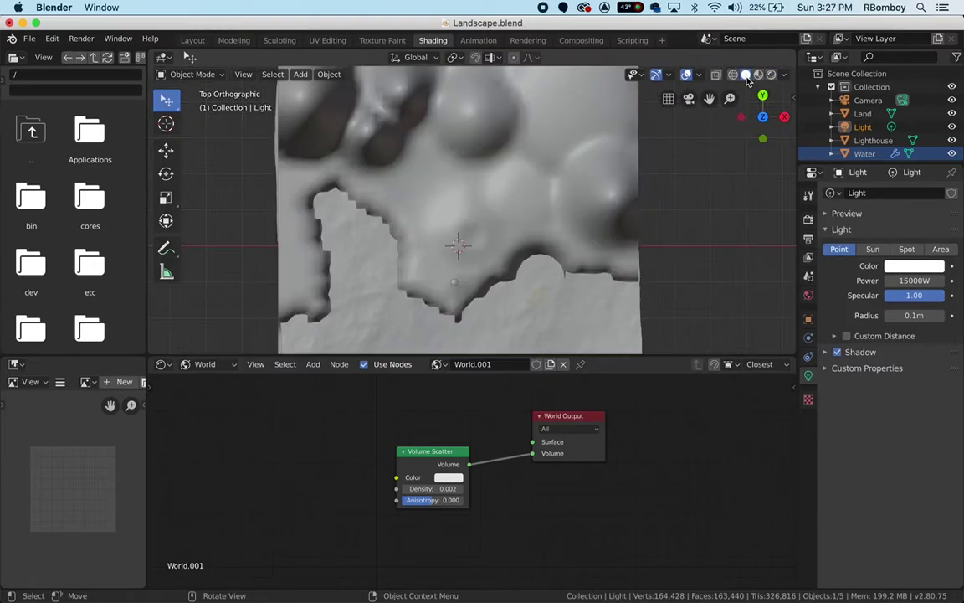
left_click(717, 75)
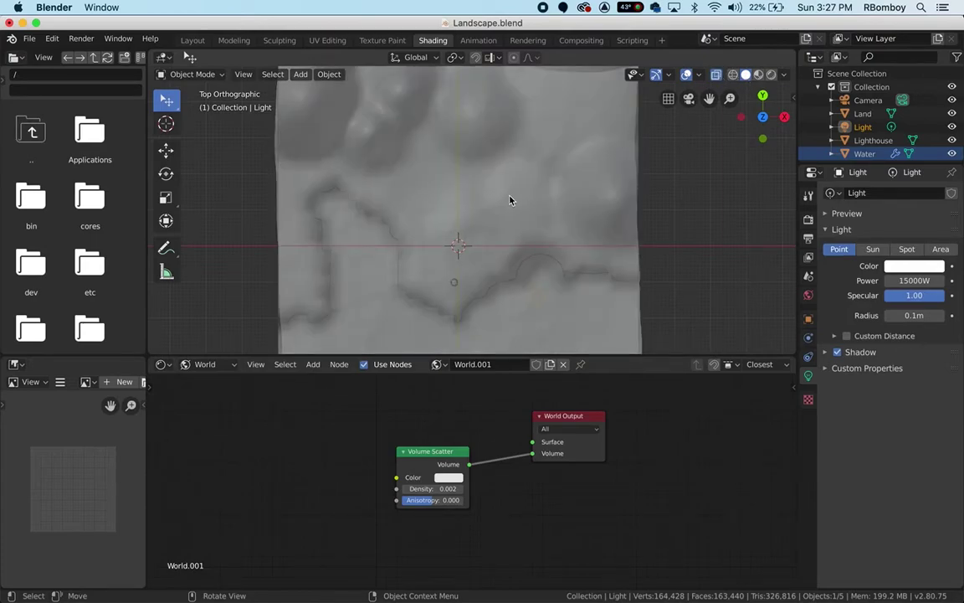
- Snap the 3D cursor to the world origin and add a cube there
key("shift+s")
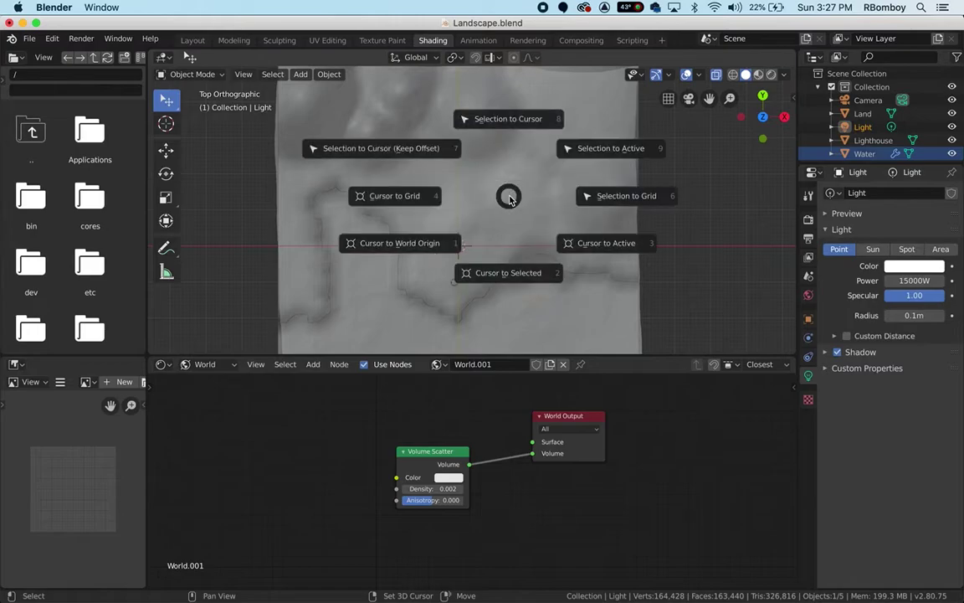
left_click(413, 243)
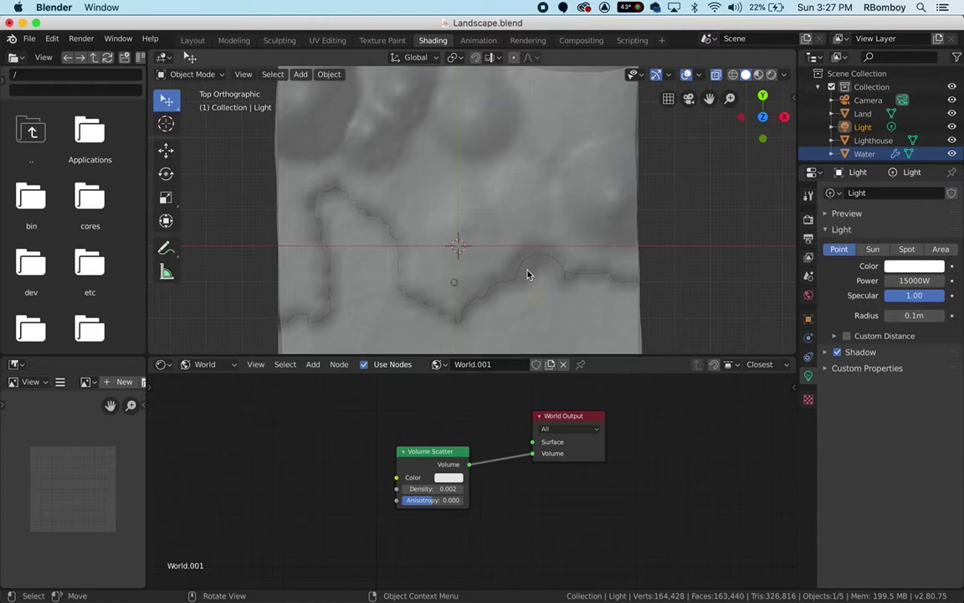
key("shift+a")
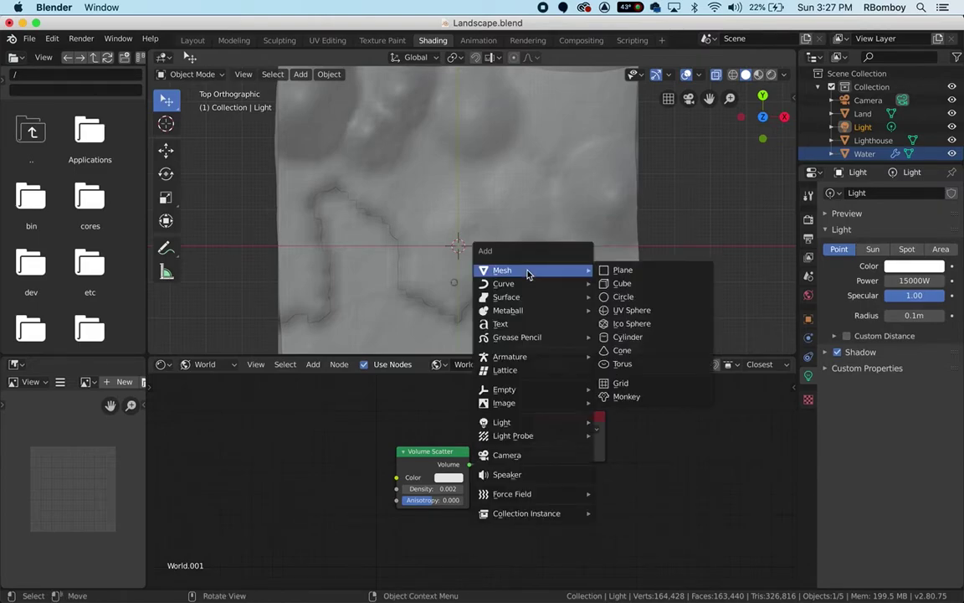
left_click(623, 283)
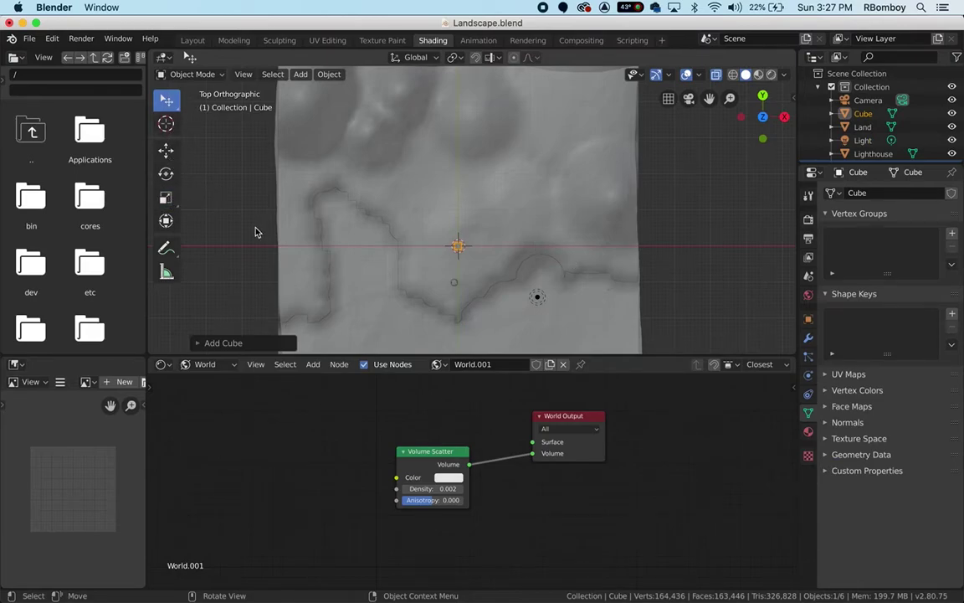
- Widen the cube along X across the landscape with the Scale tool
scroll(498, 255, "up", 2)
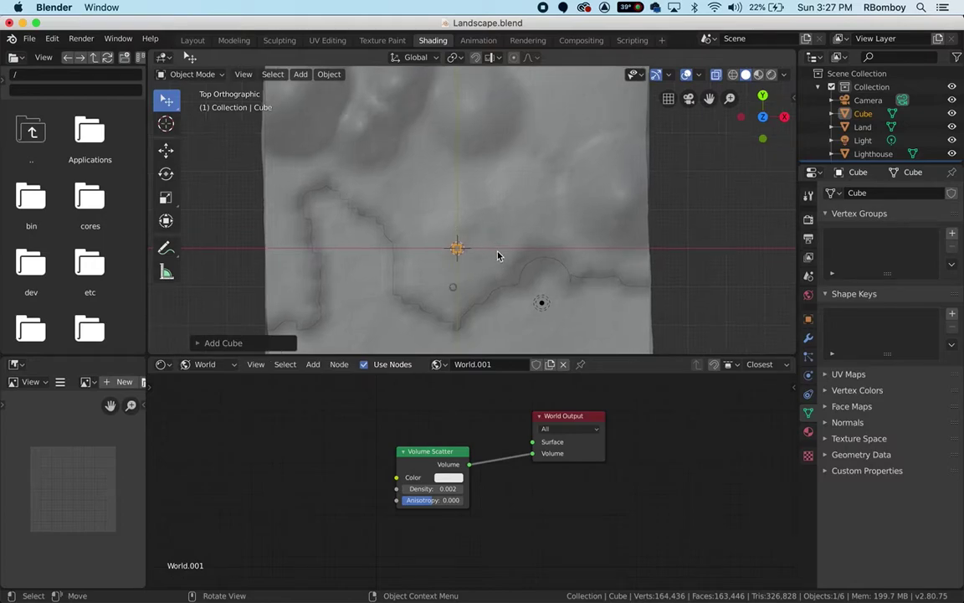
left_click(167, 173)
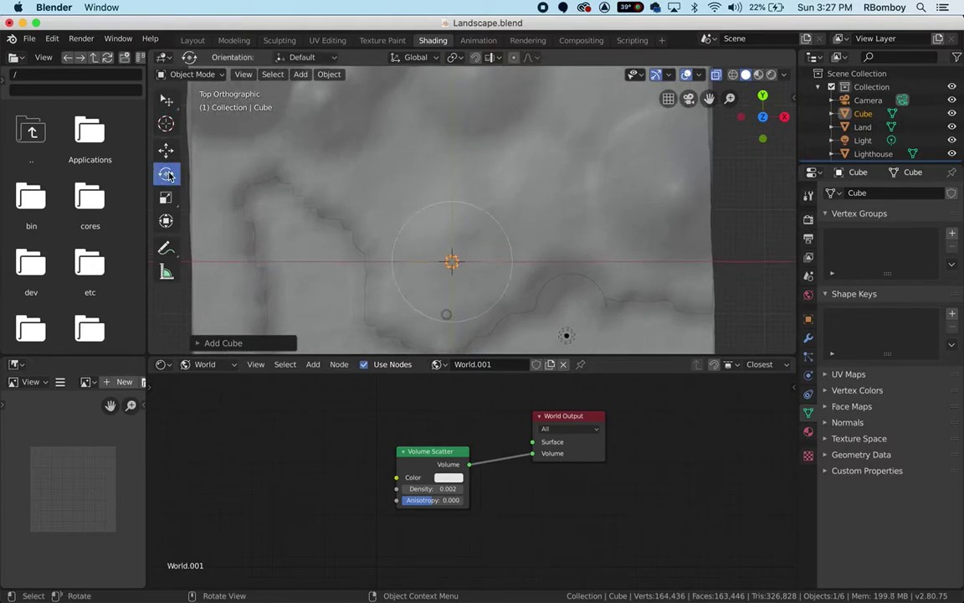
left_click(166, 198)
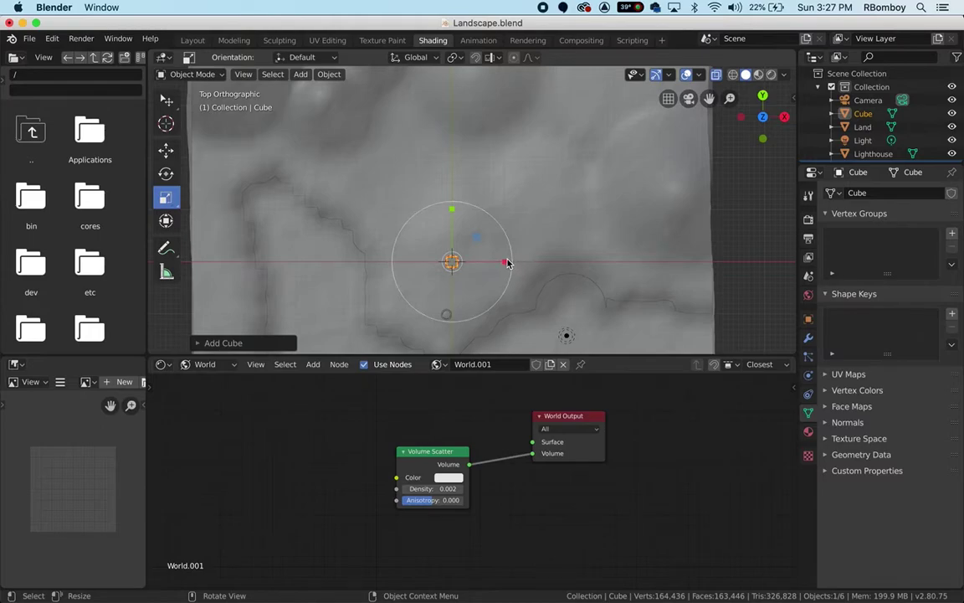
key("s")
key("x")
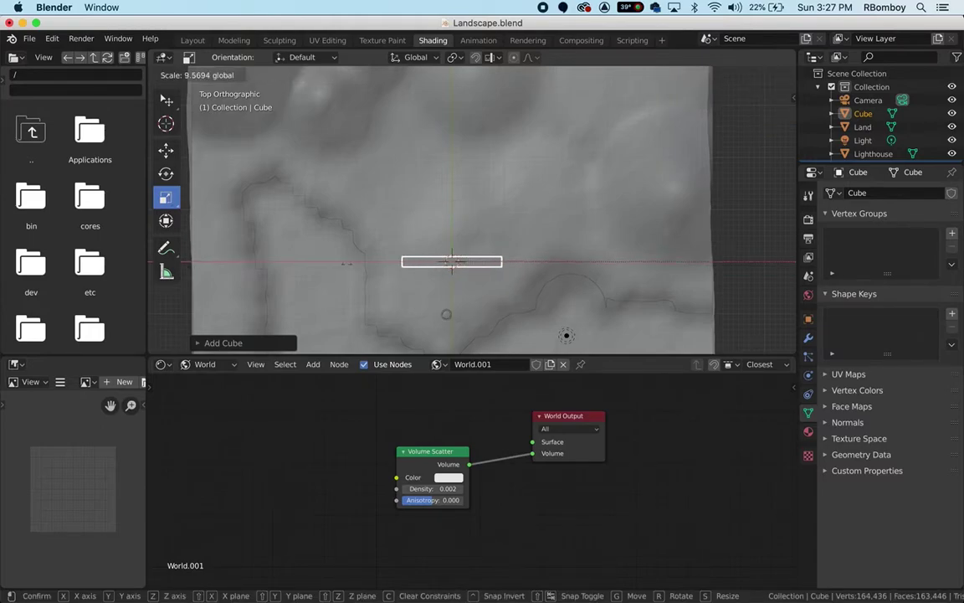
left_click(370, 264)
left_click_drag(512, 264, 693, 256)
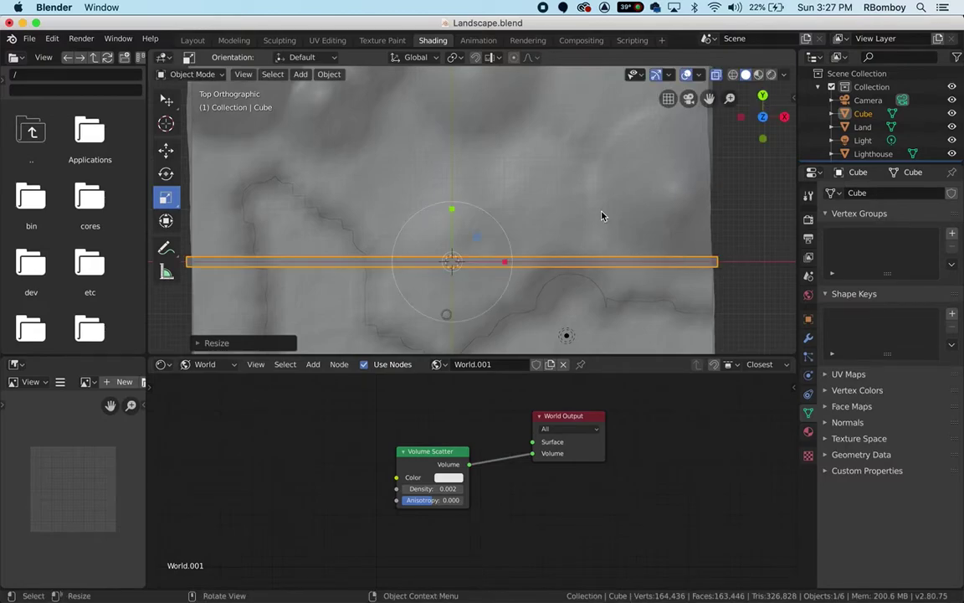
- Stretch the bar along Y to cover the landscape's full depth
scroll(474, 228, "down", 5)
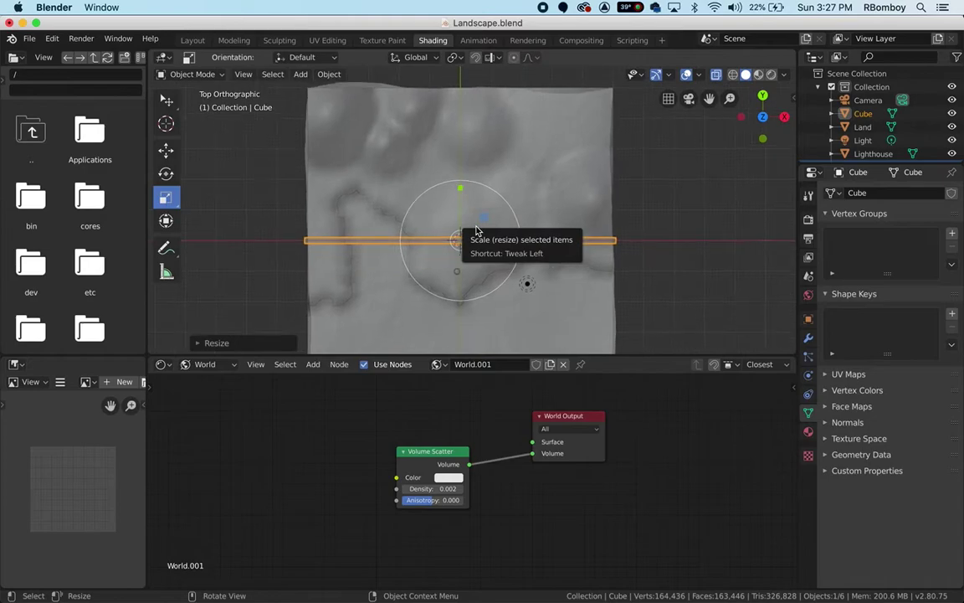
scroll(475, 230, "down", 1)
left_click_drag(475, 230, 464, 226)
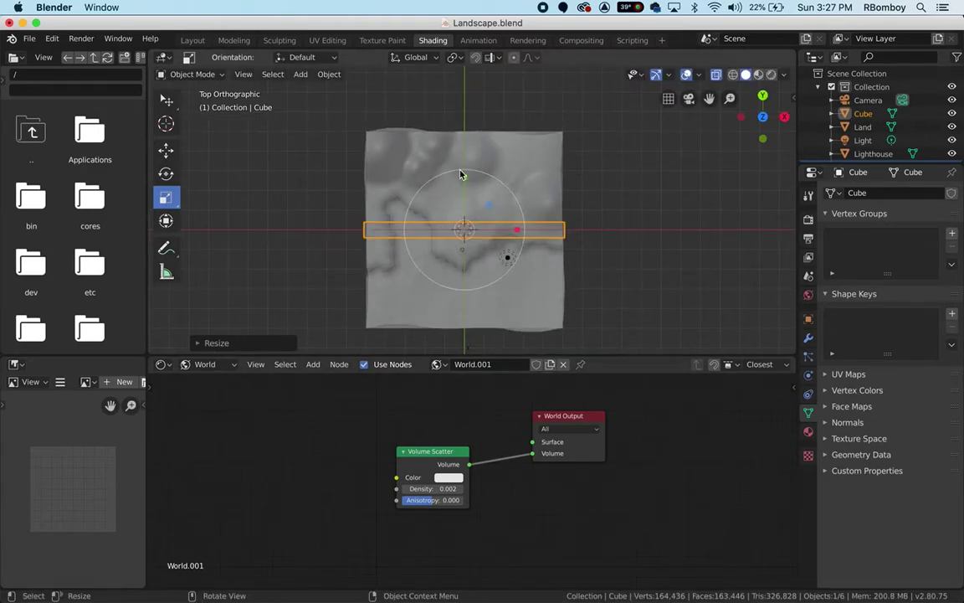
left_click_drag(464, 177, 468, 67)
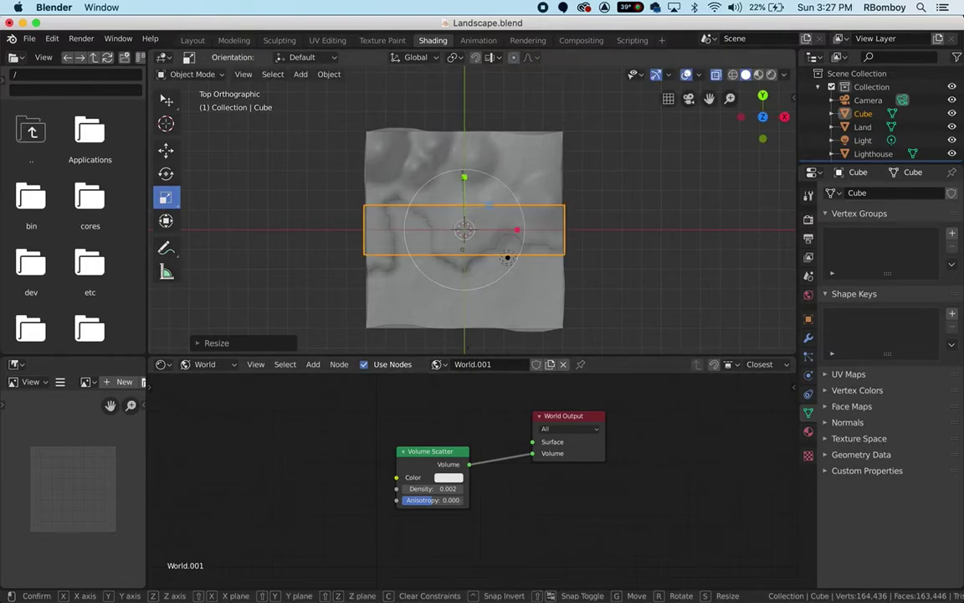
mouse_move(465, 178)
left_mouse_down()
mouse_move(466, 111)
mouse_move(464, 172)
left_mouse_up()
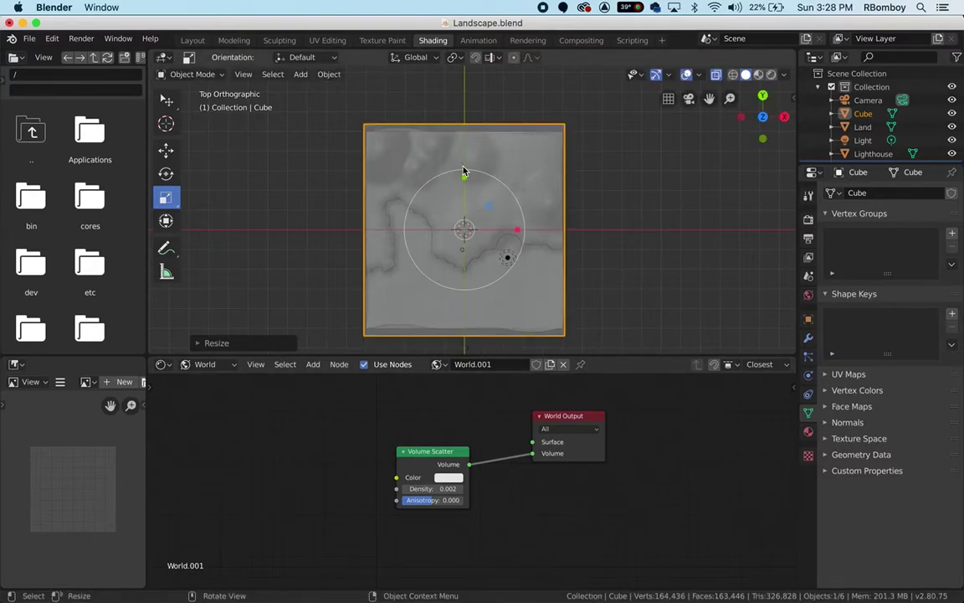
- From the front view, scale the slab along Z to give it a little height
key("KP_1")
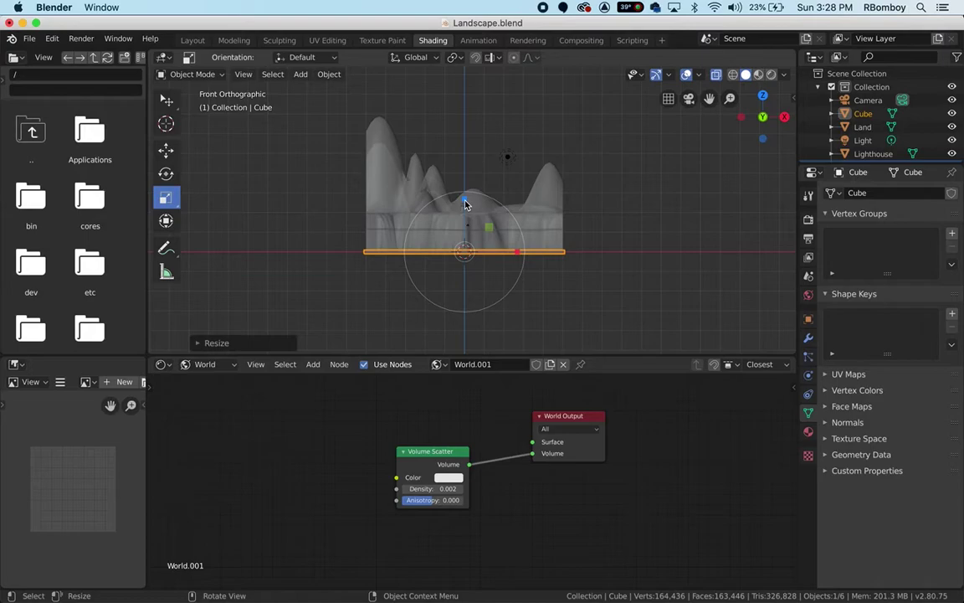
left_click_drag(466, 204, 450, 264)
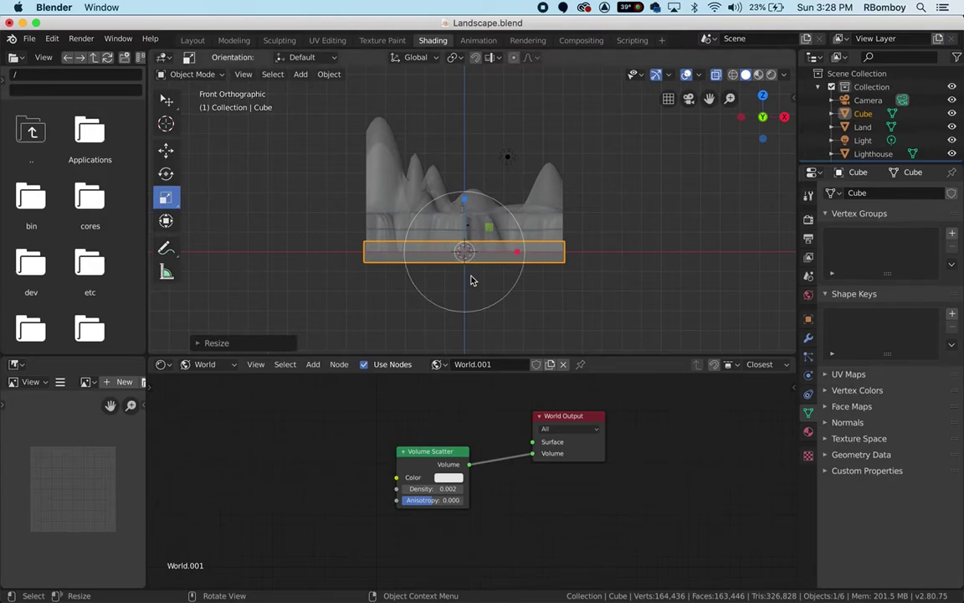
left_click_drag(464, 199, 464, 165)
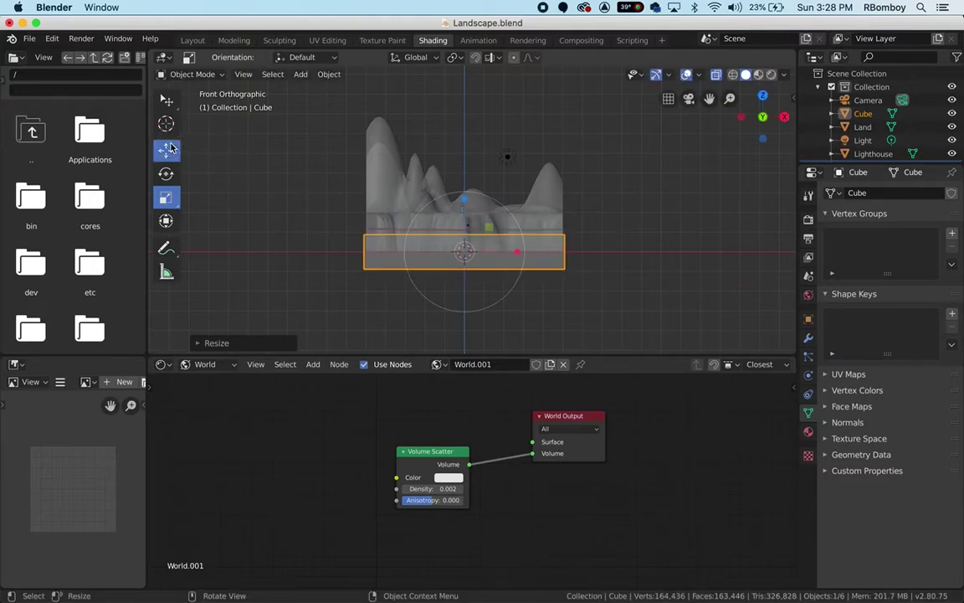
- Move the slab up along Z to the hills' base, then check it through the camera
key("shift+space")
key("g")
left_click_drag(465, 199, 467, 180)
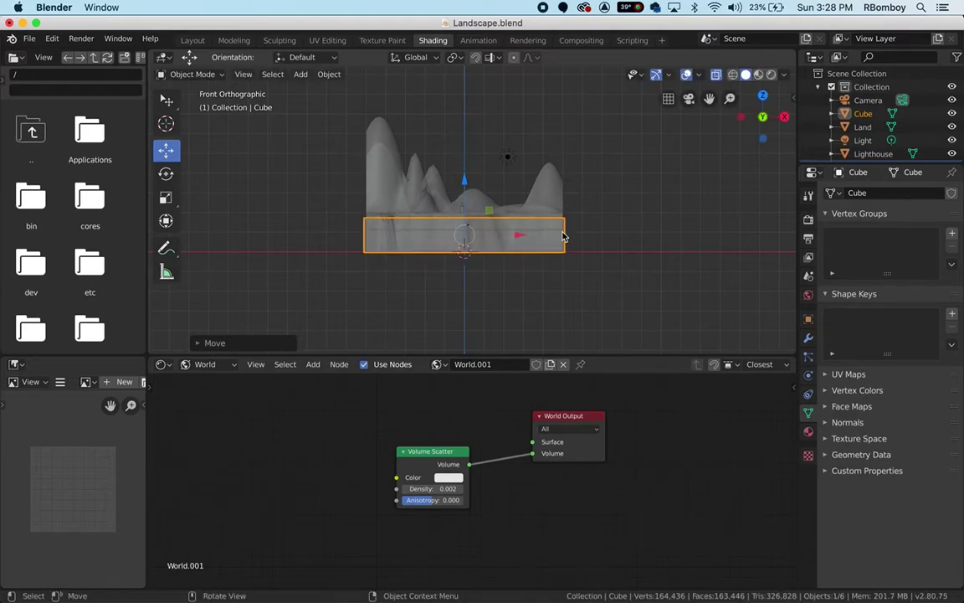
scroll(563, 237, "up", 4)
scroll(563, 237, "up", 3)
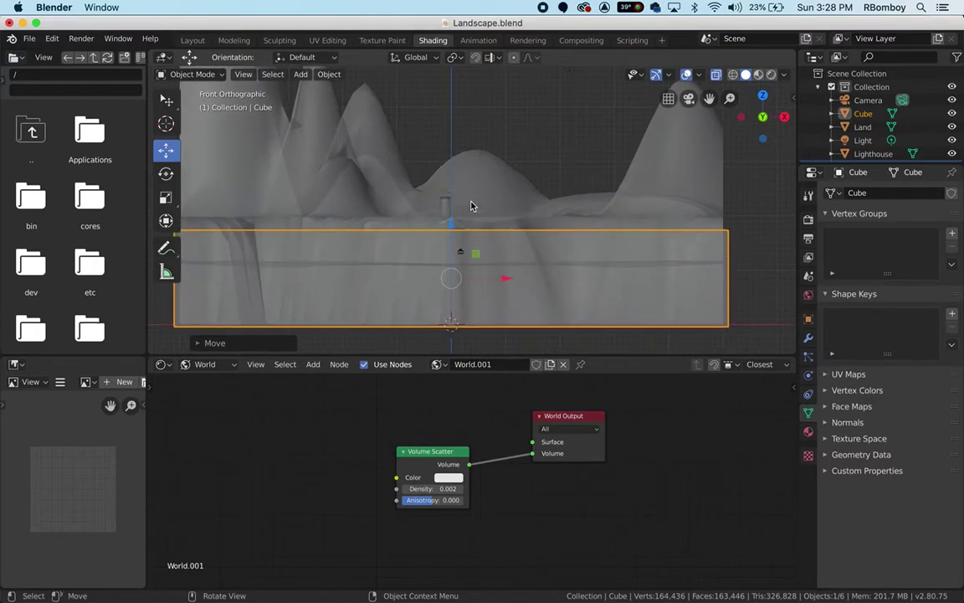
left_click_drag(452, 217, 452, 199)
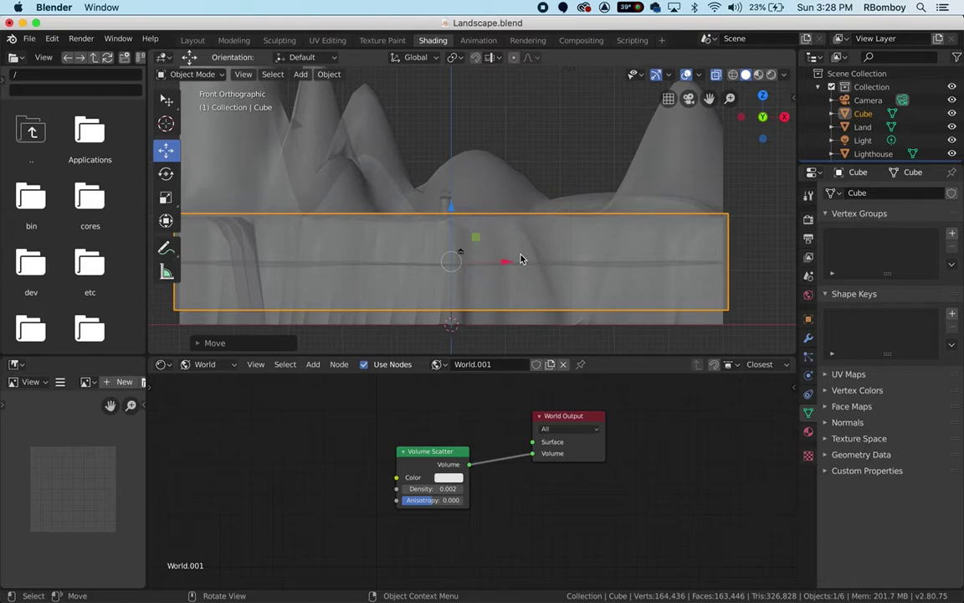
scroll(520, 259, "down", 10)
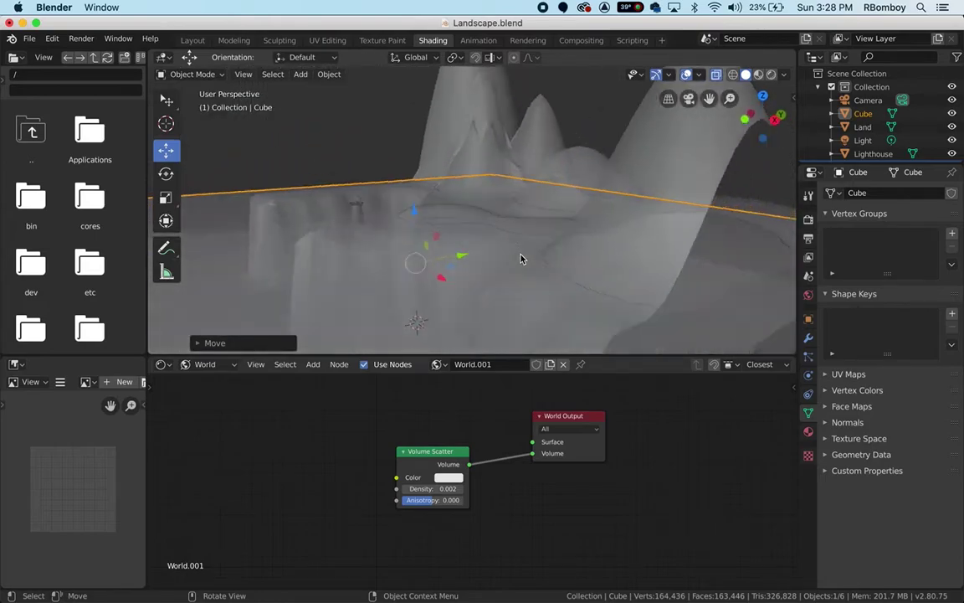
scroll(519, 259, "down", 10)
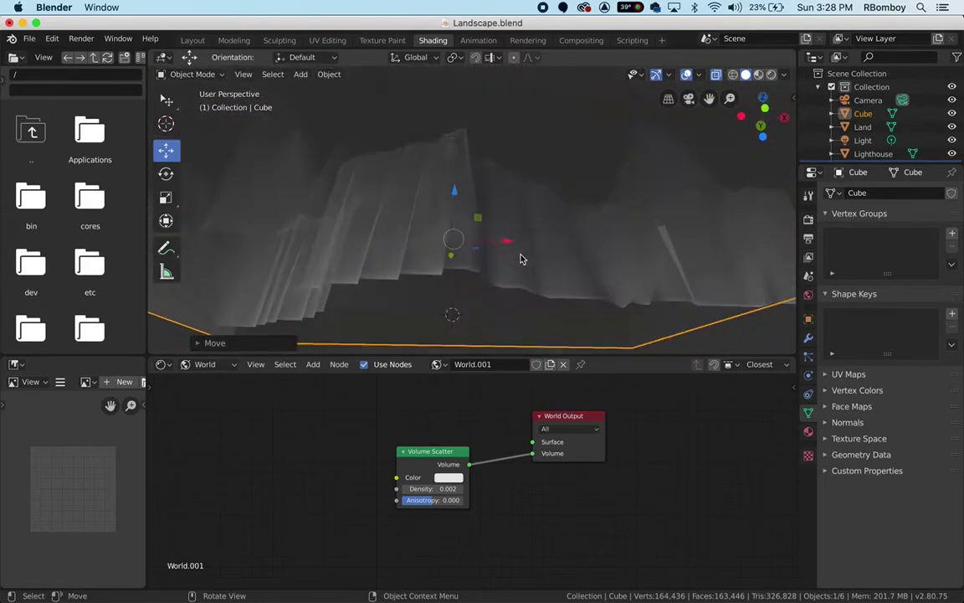
scroll(520, 260, "up", 10)
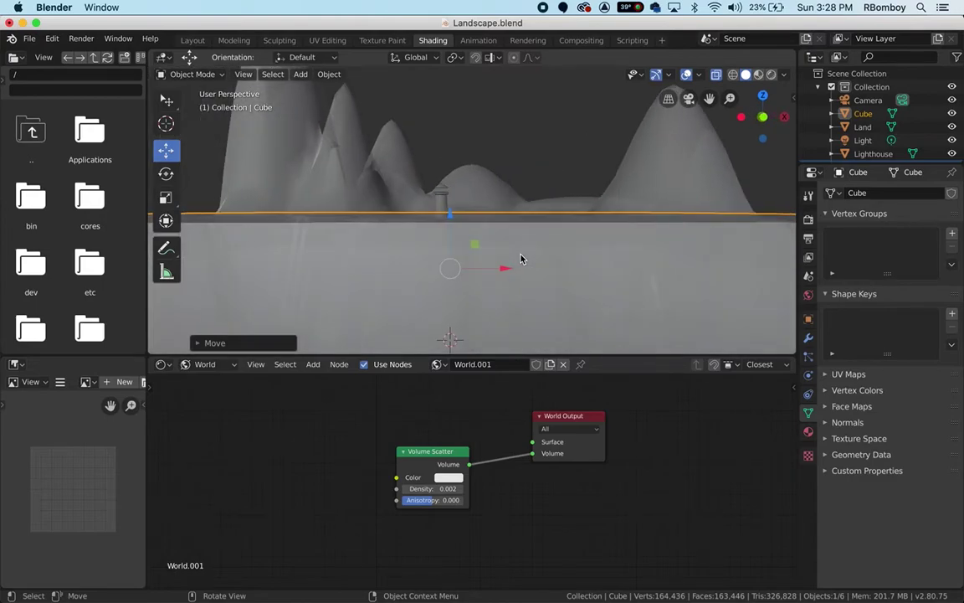
scroll(519, 259, "up", 2)
key("KP_0")
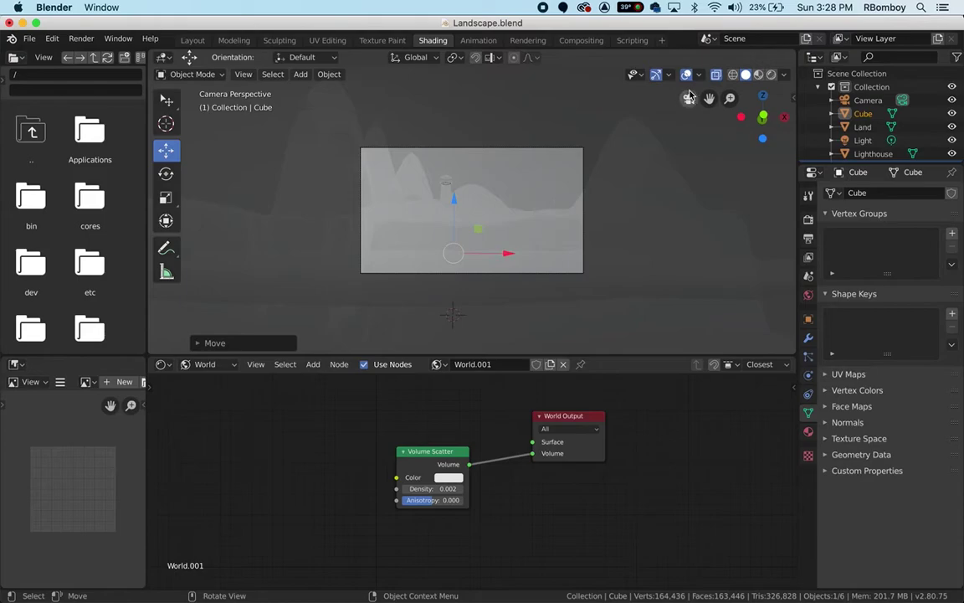
- Rename the Cube object to 'Mist' in the Outliner
left_click(716, 75)
left_click(716, 75)
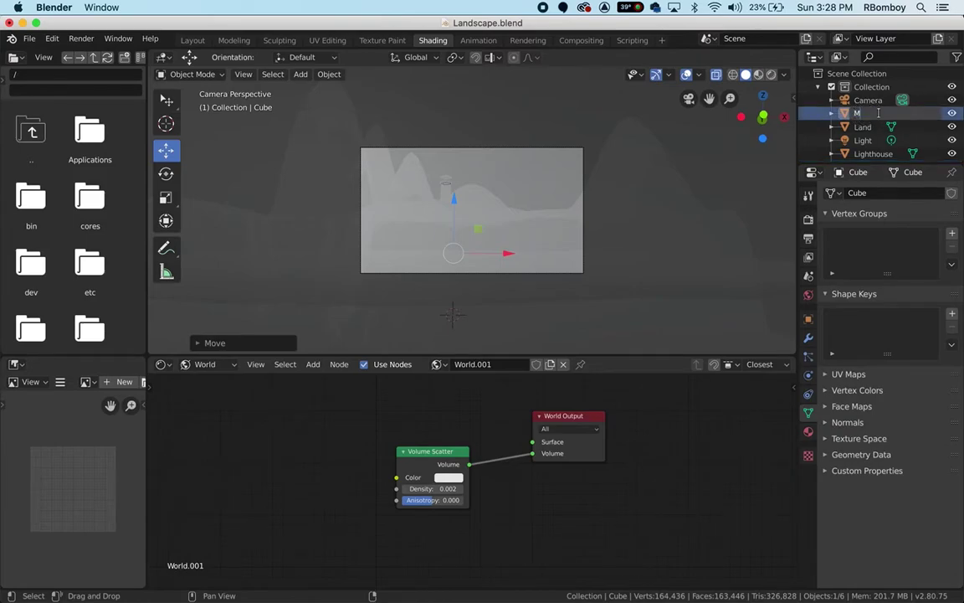
type("Mist")
key("Return")
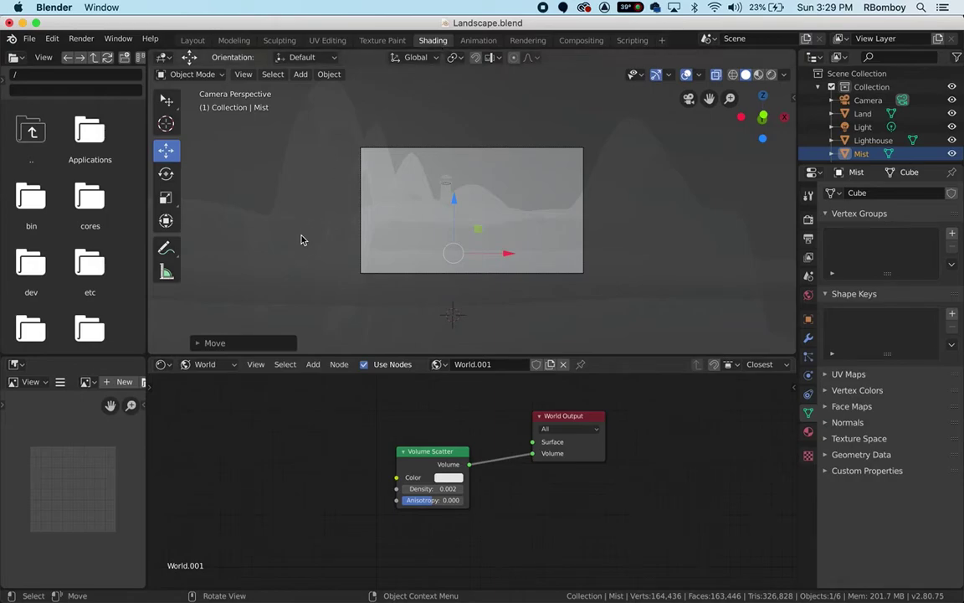
left_click(206, 364)
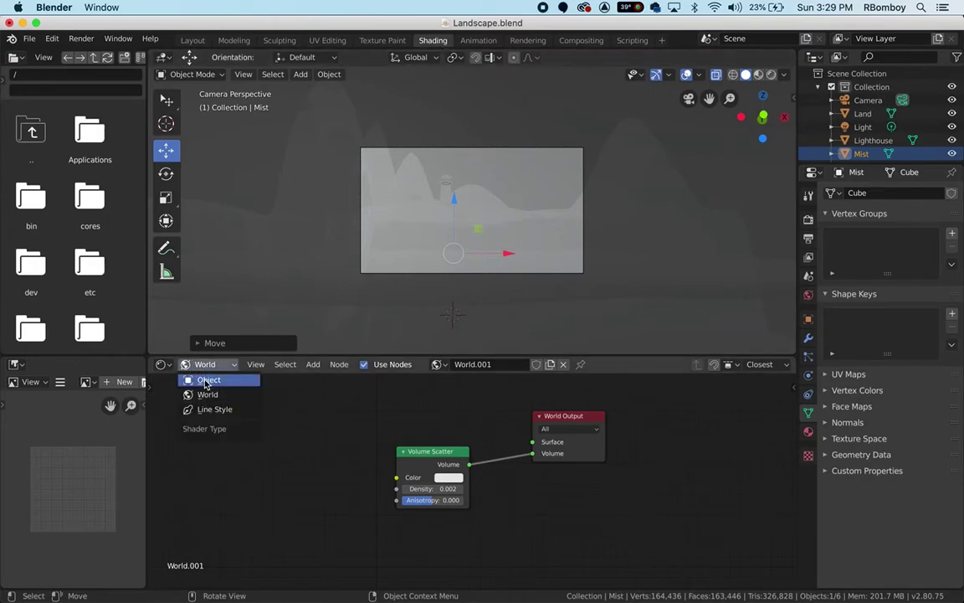
- Give Mist a new Material.001 in the Object node editor and delete its Principled BSDF
left_click(220, 379)
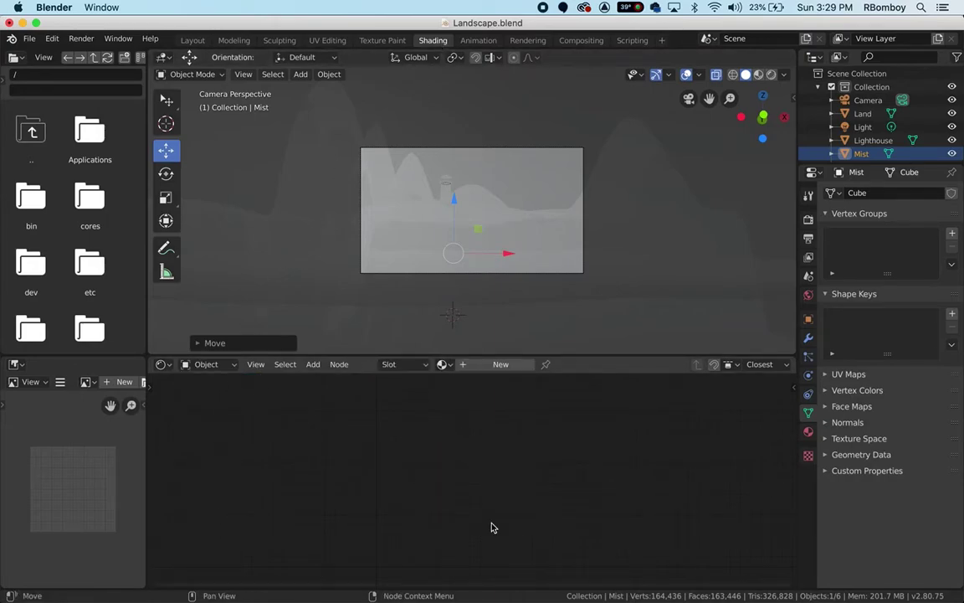
left_click(474, 366)
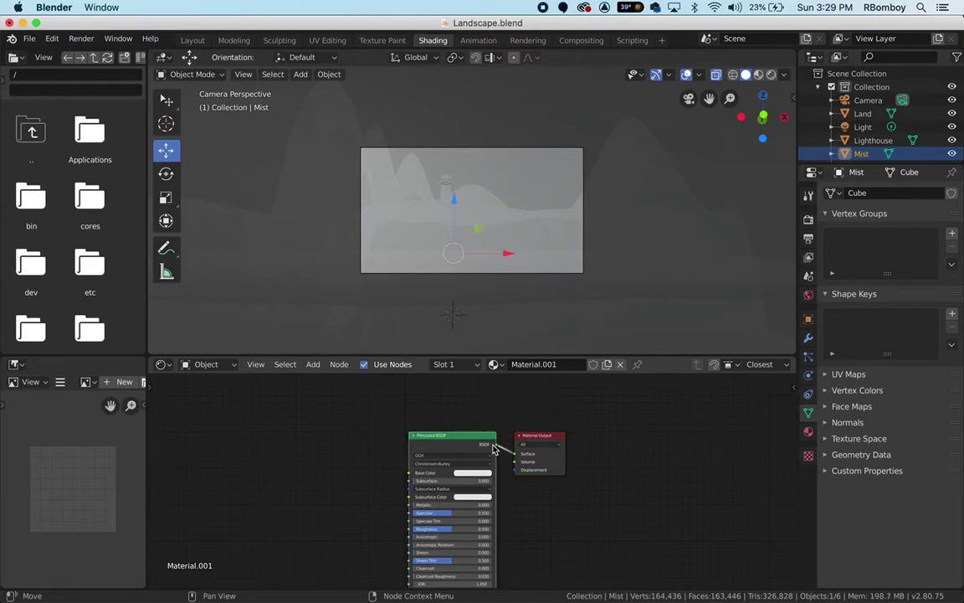
left_click_drag(494, 446, 516, 453)
key("x")
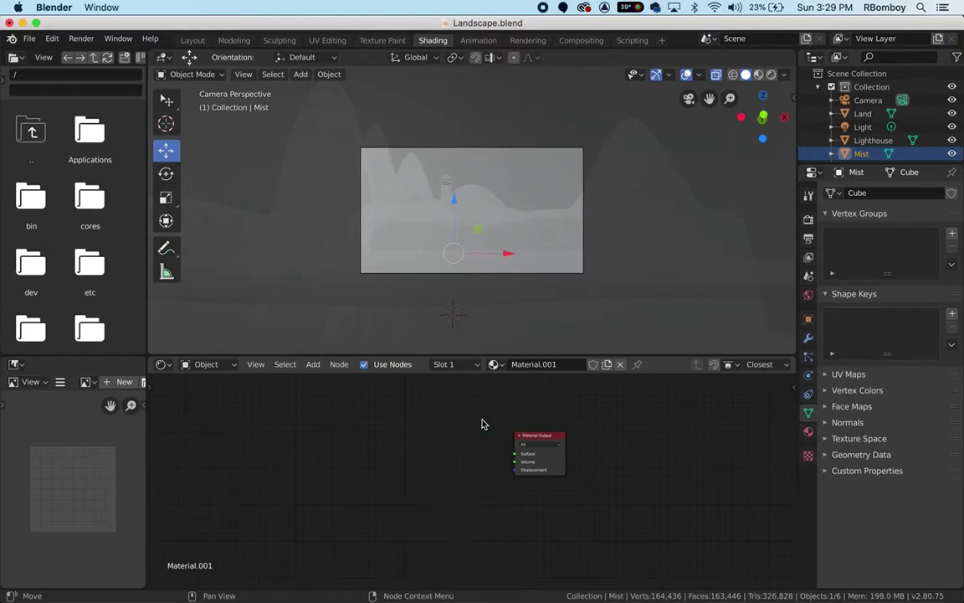
key("super+Tab")
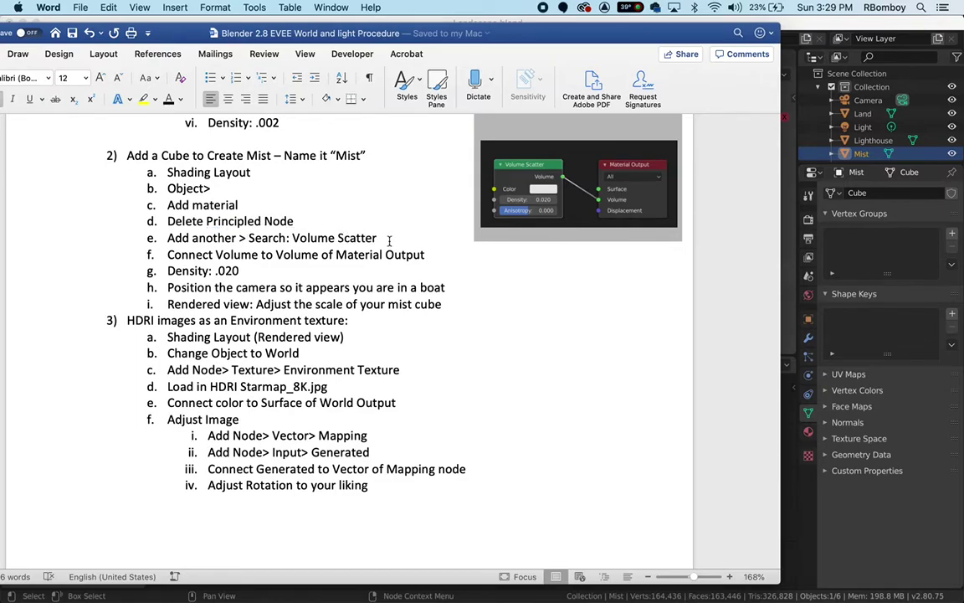
- Add a Volume Scatter node, found by searching 'vol', beside Mist's Material Output
key("super+Tab")
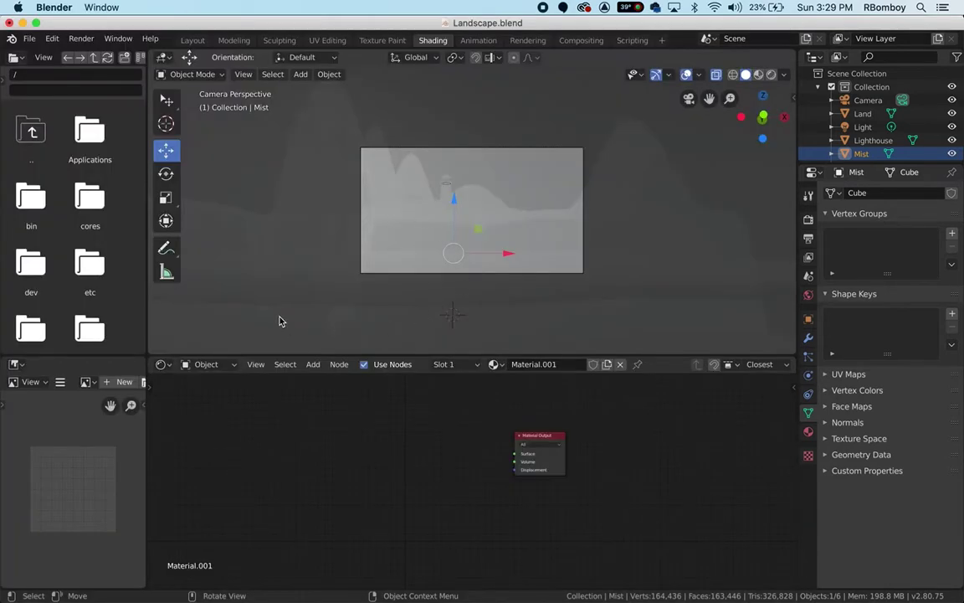
left_click(313, 364)
left_click(320, 379)
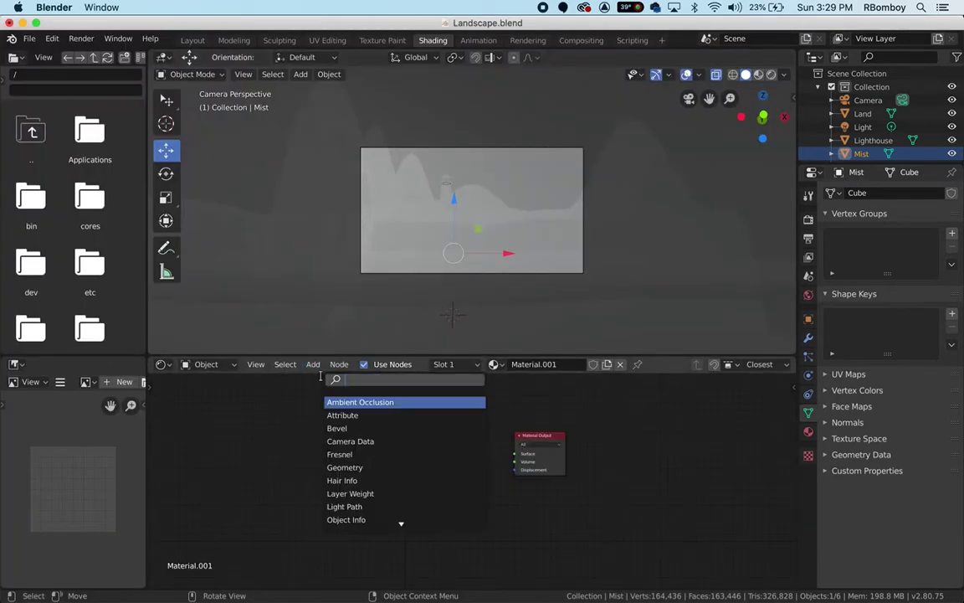
type("vol")
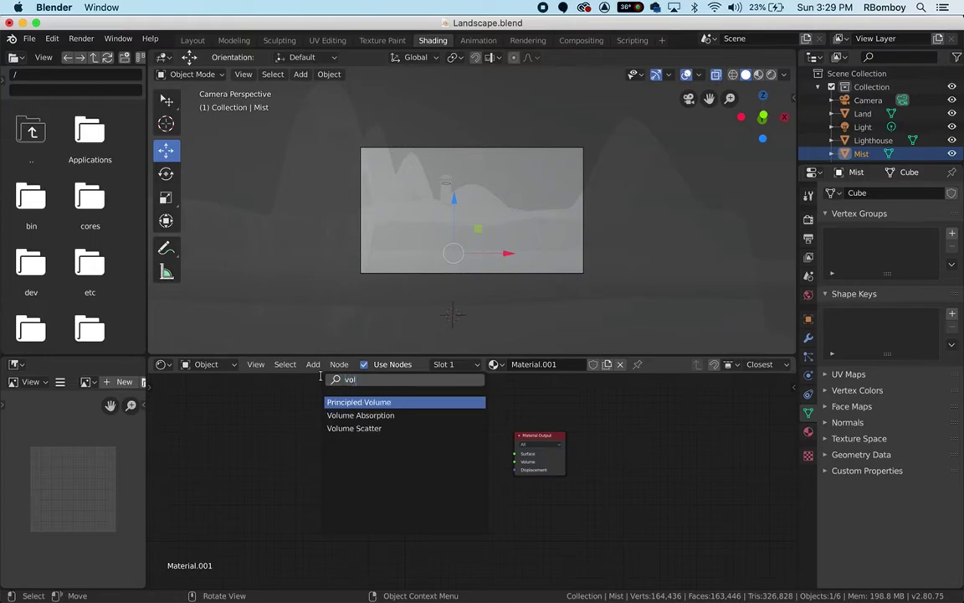
left_click(355, 428)
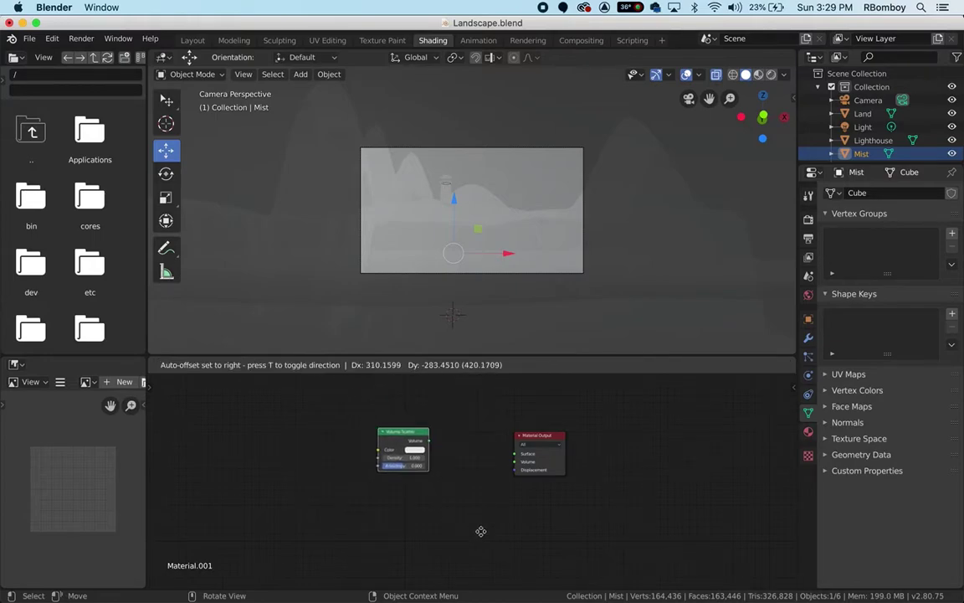
left_click(531, 569)
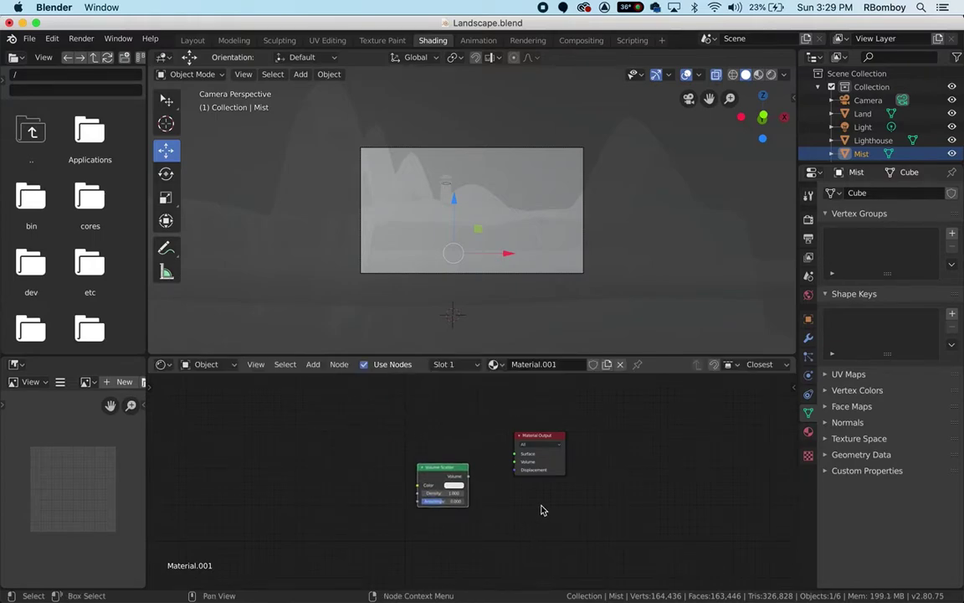
key("super+Tab")
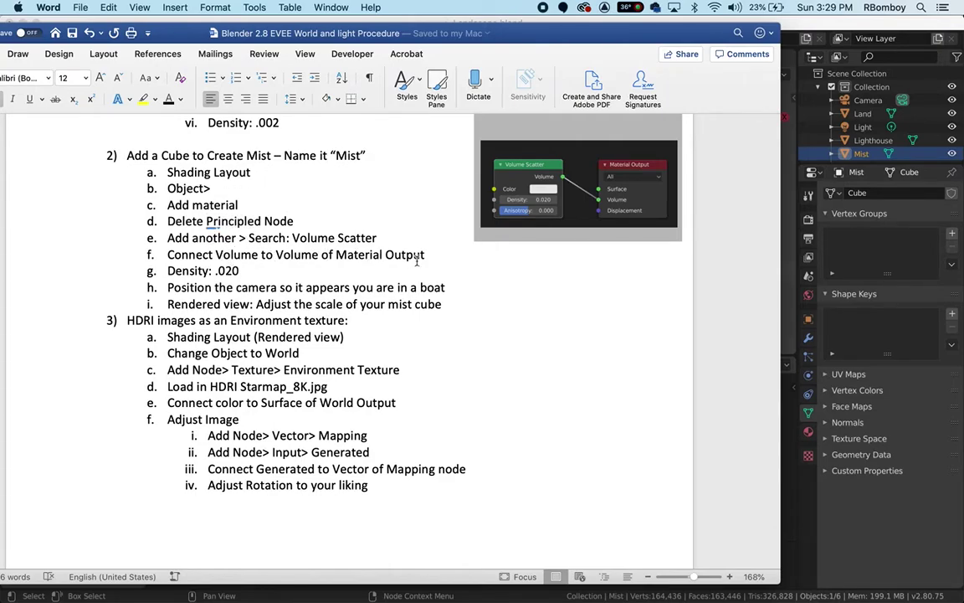
- Connect Volume Scatter's Volume to Material Output's Volume and switch to Rendered shading
key("super+Tab")
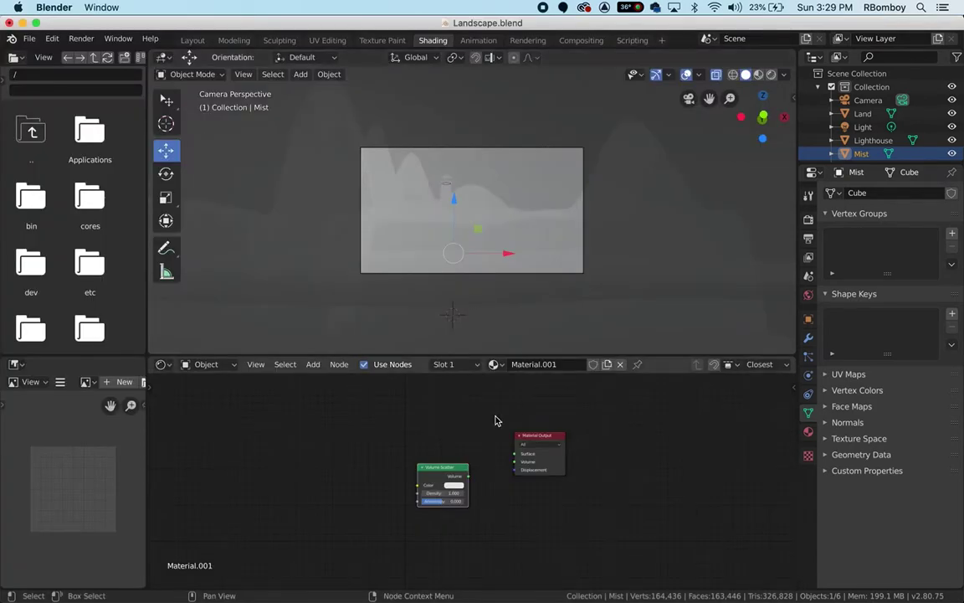
left_click_drag(469, 476, 512, 462)
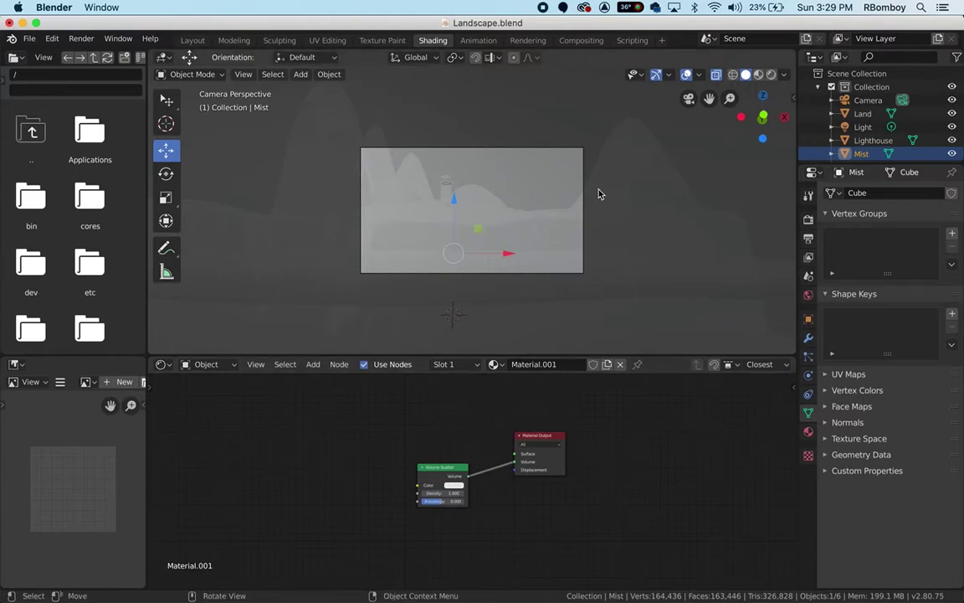
left_click(771, 73)
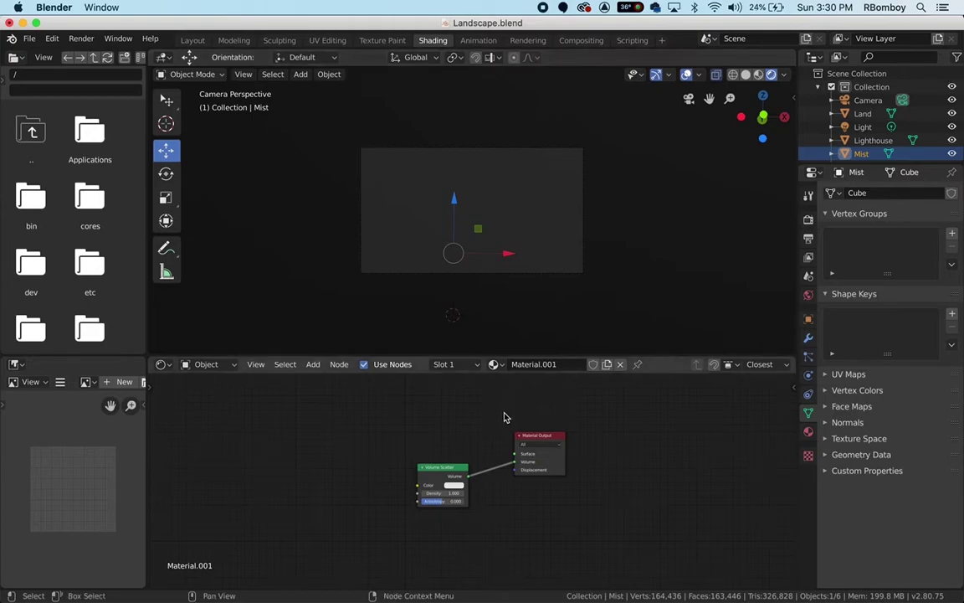
scroll(467, 477, "up", 1)
scroll(467, 477, "up", 2)
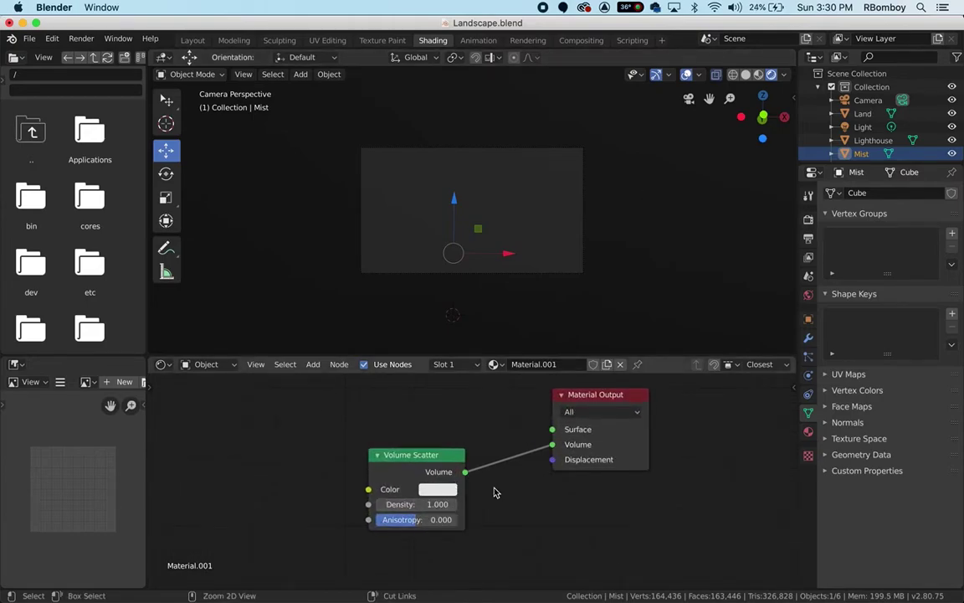
key("super+Tab")
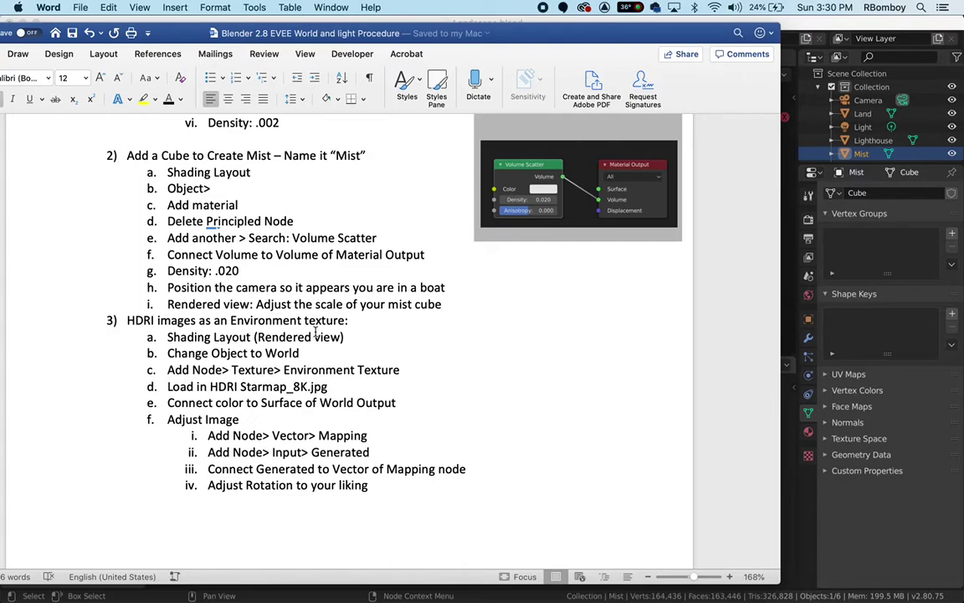
- Set the Volume Scatter density to 0.02
key("super+Tab")
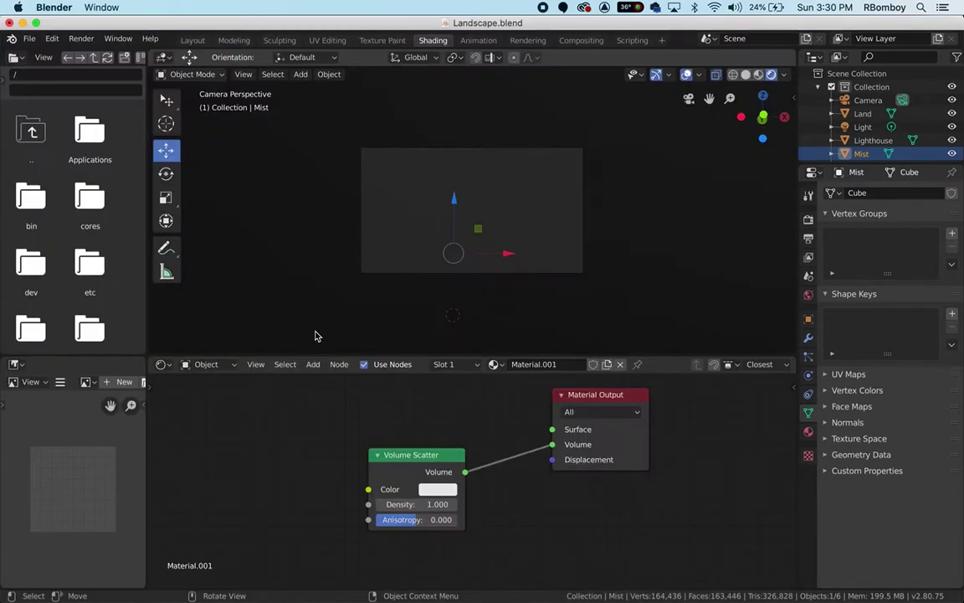
left_click(433, 504)
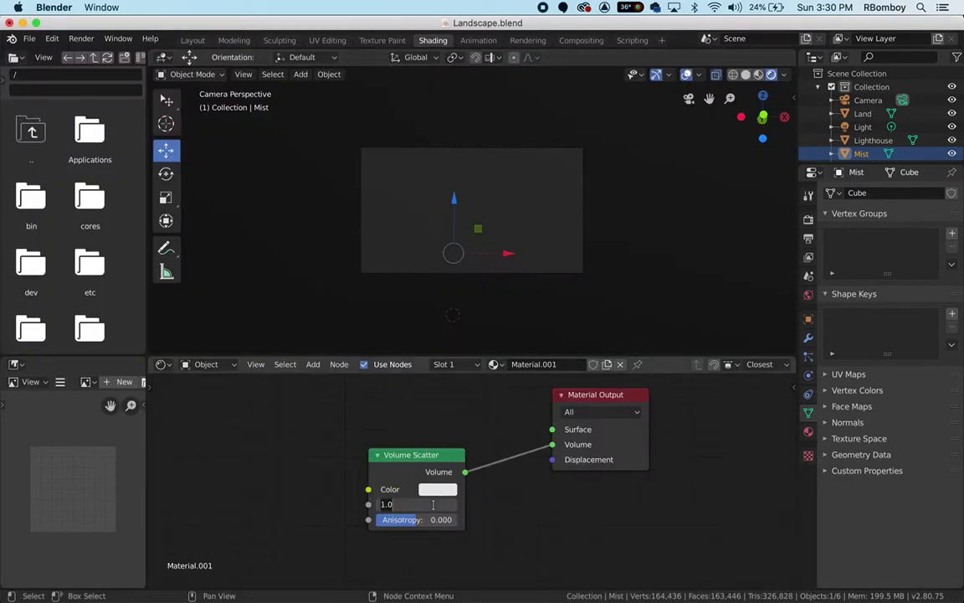
key("BackSpace")
type(".02")
key("Return")
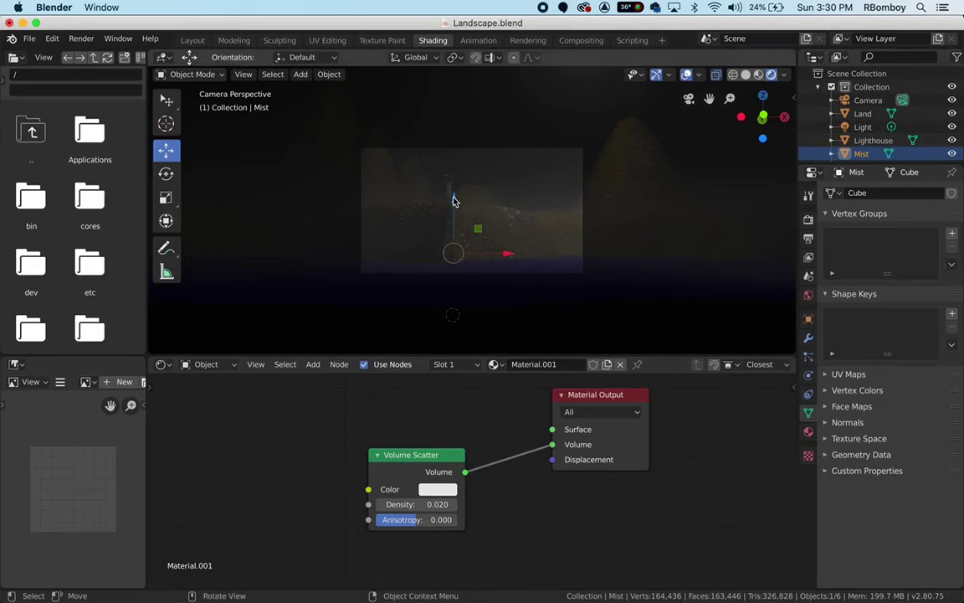
- Raise the Mist cube along Z and recheck the procedure document
mouse_move(452, 197)
left_mouse_down()
mouse_move(454, 161)
mouse_move(453, 223)
mouse_move(454, 206)
mouse_move(457, 215)
left_mouse_up()
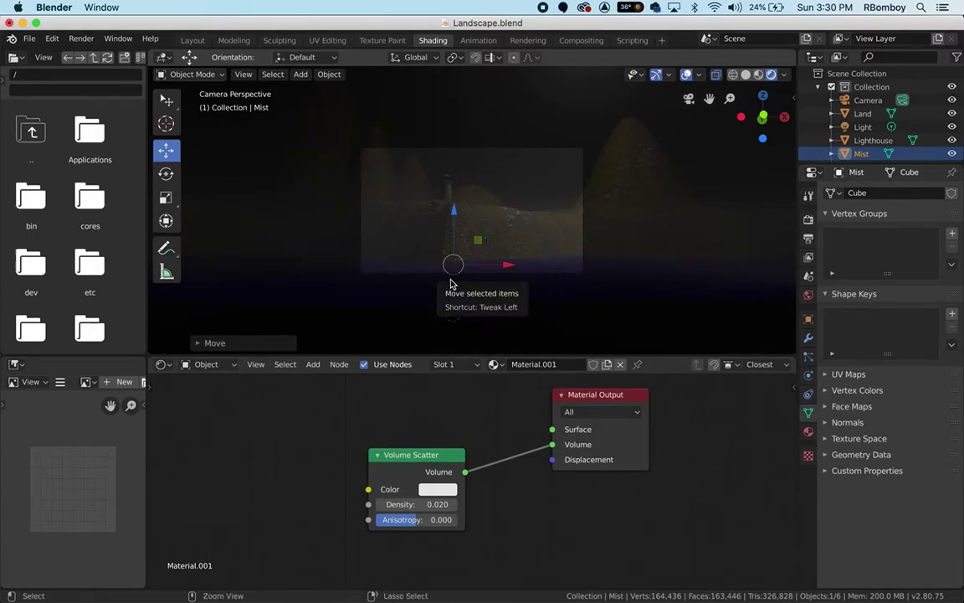
key("super+Tab")
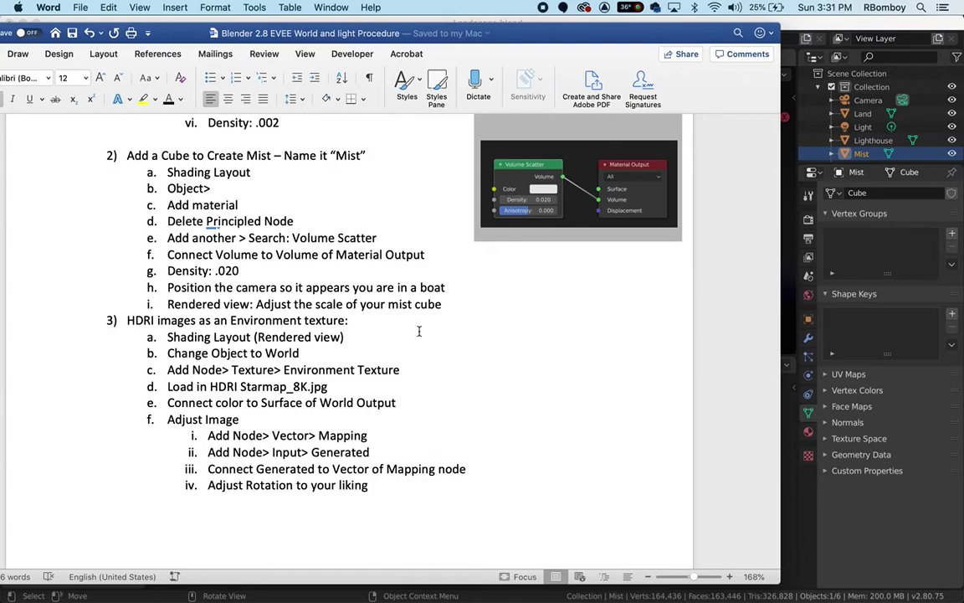
key("super+Tab")
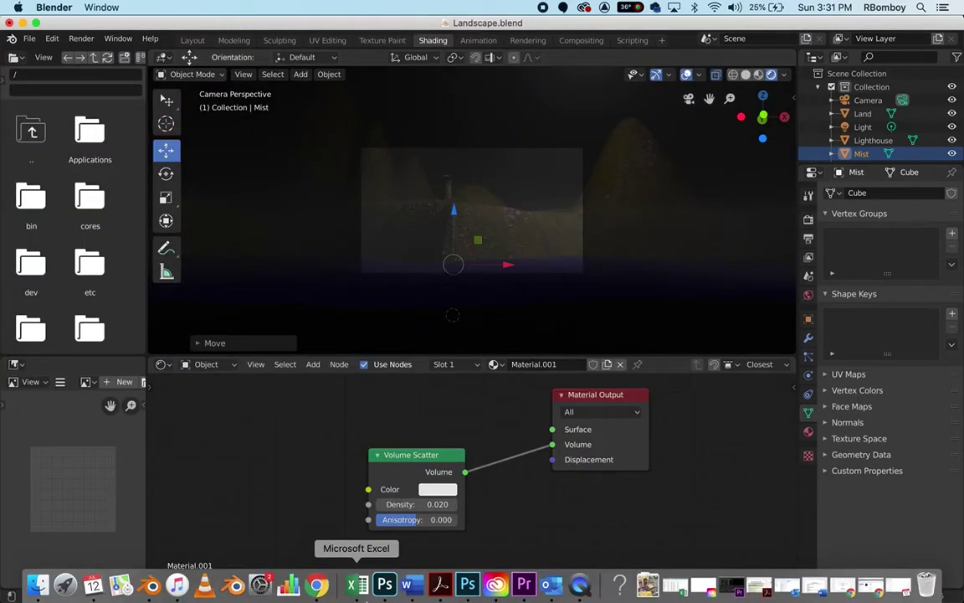
- Search Google in Chrome for 'HDRI images as textures' and show the image results
left_click(325, 585)
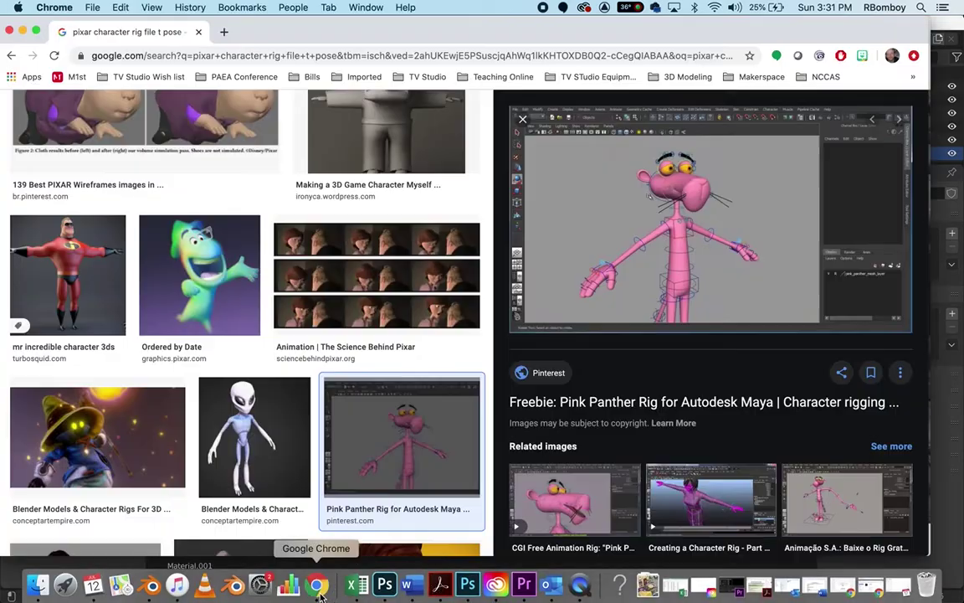
left_click(254, 55)
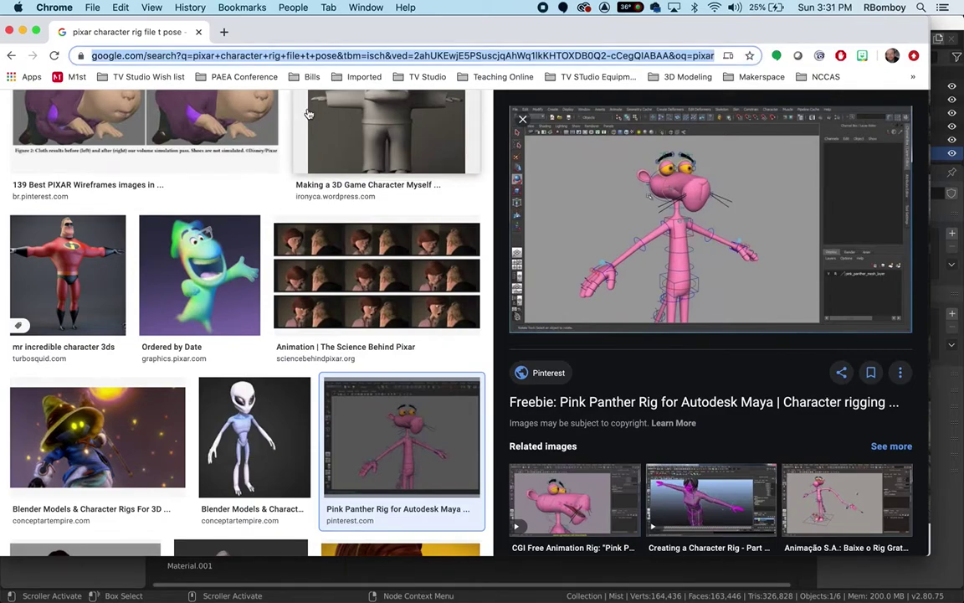
type("HDRI ")
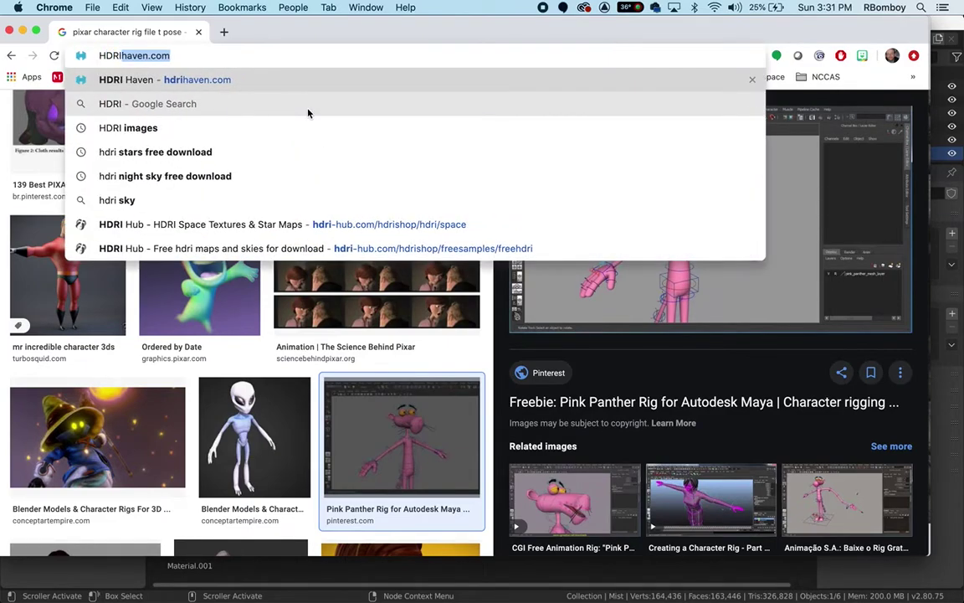
type("timages")
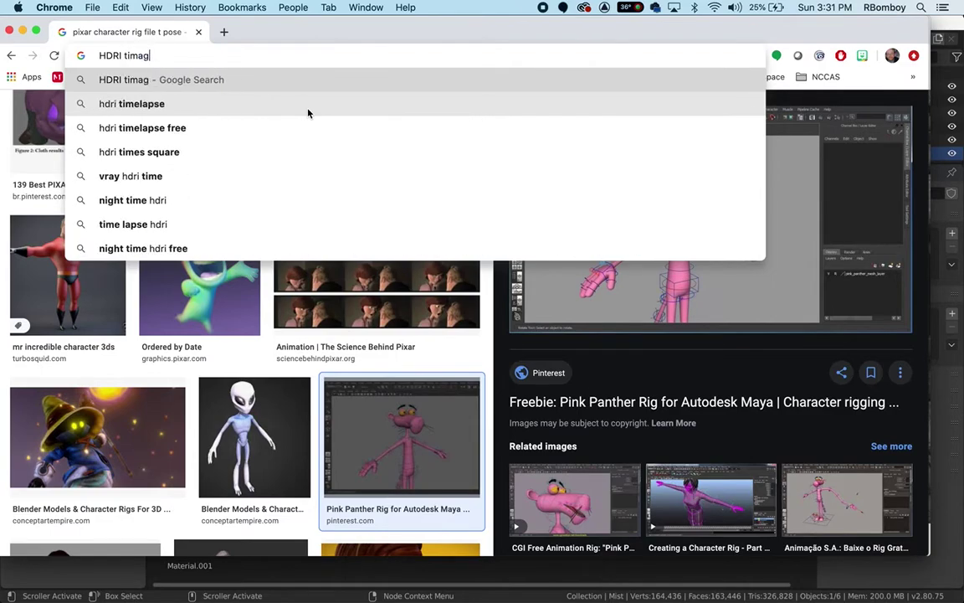
key("BackSpace")
key("BackSpace")
key("BackSpace")
key("BackSpace")
key("BackSpace")
key("BackSpace")
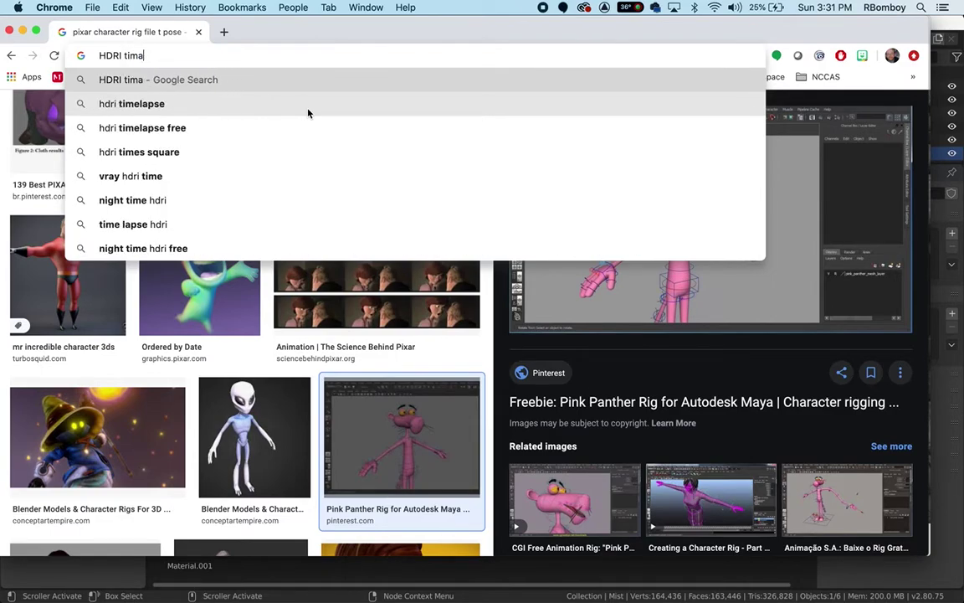
key("BackSpace")
type("images")
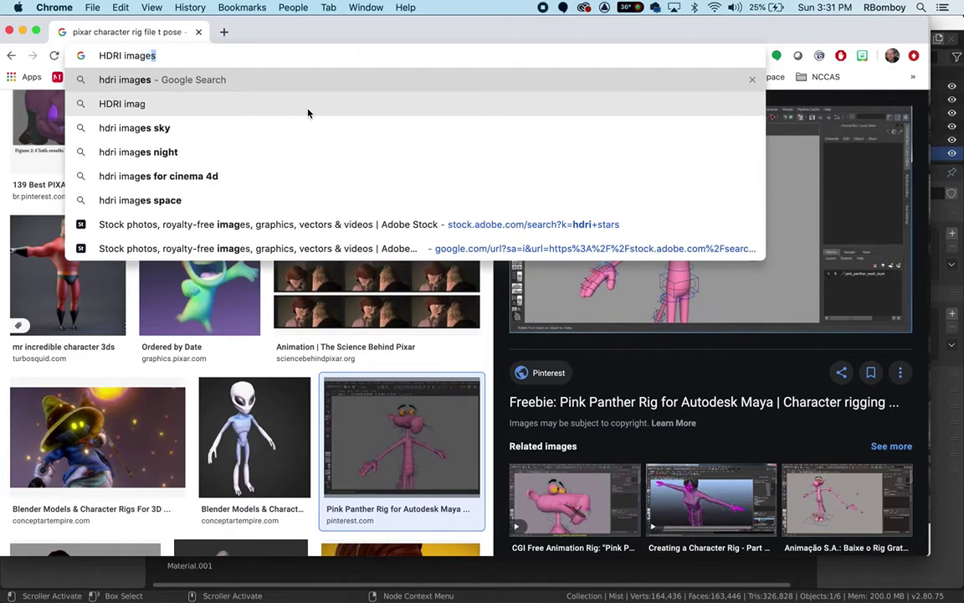
type(" as")
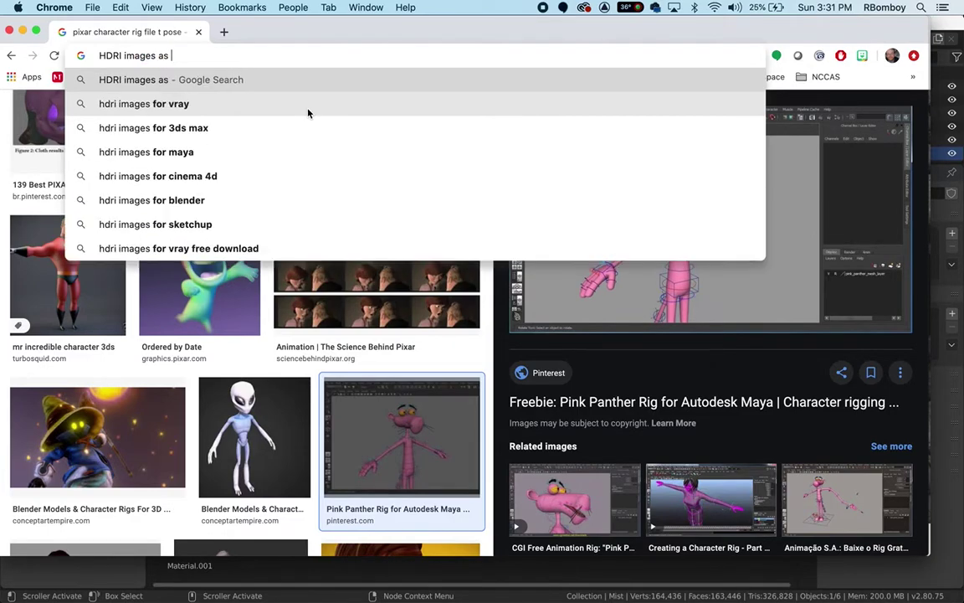
type(" textu")
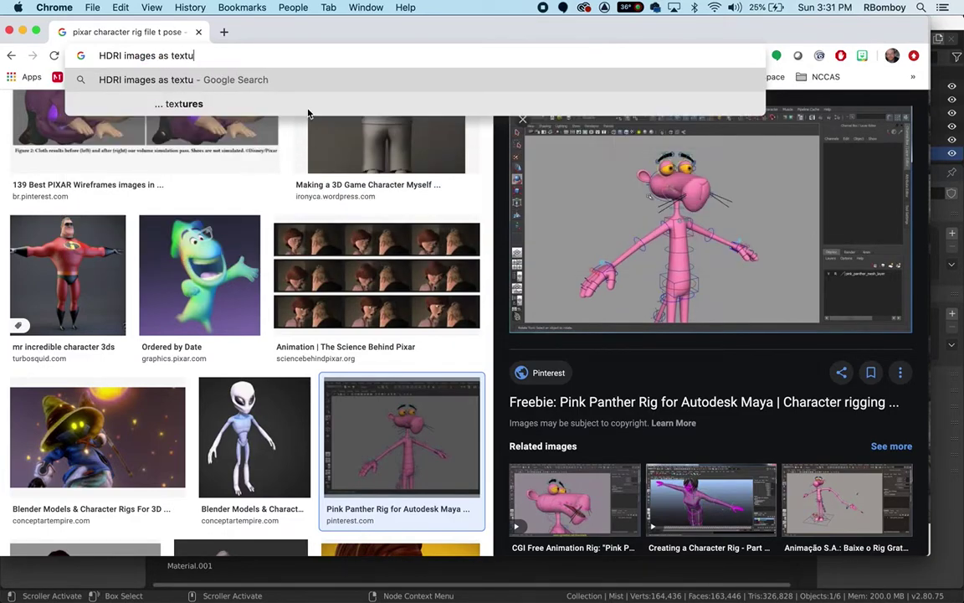
type("res")
key("Return")
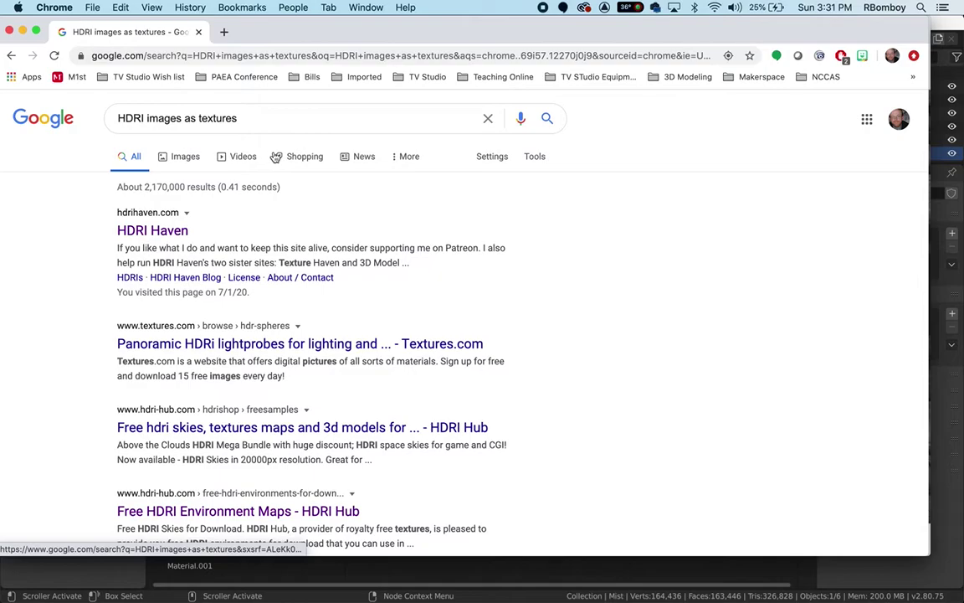
left_click(192, 156)
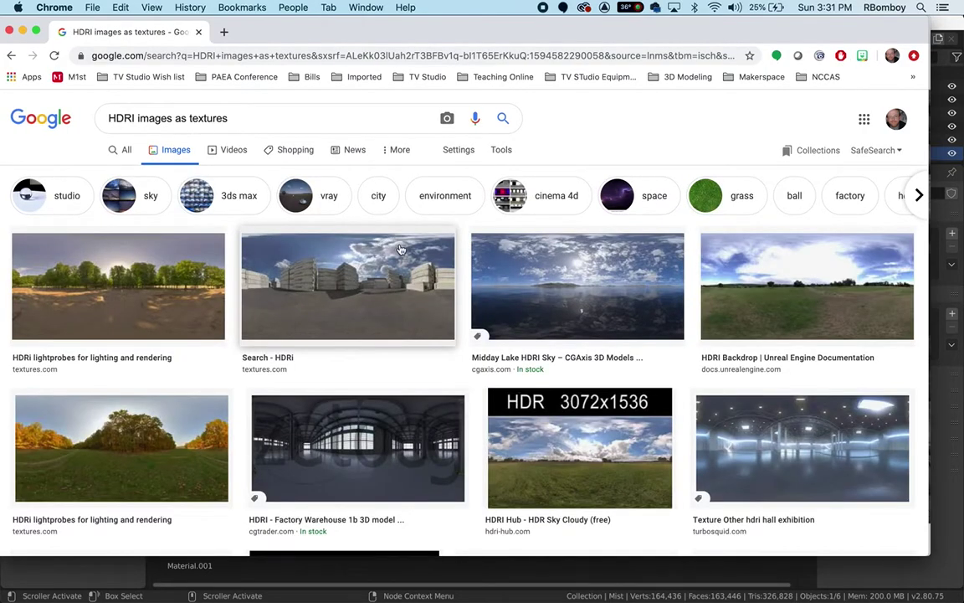
- Scroll the HDRI image results and preview the HDR Panorama 021, Office Courtyard image
scroll(412, 335, "down", 2)
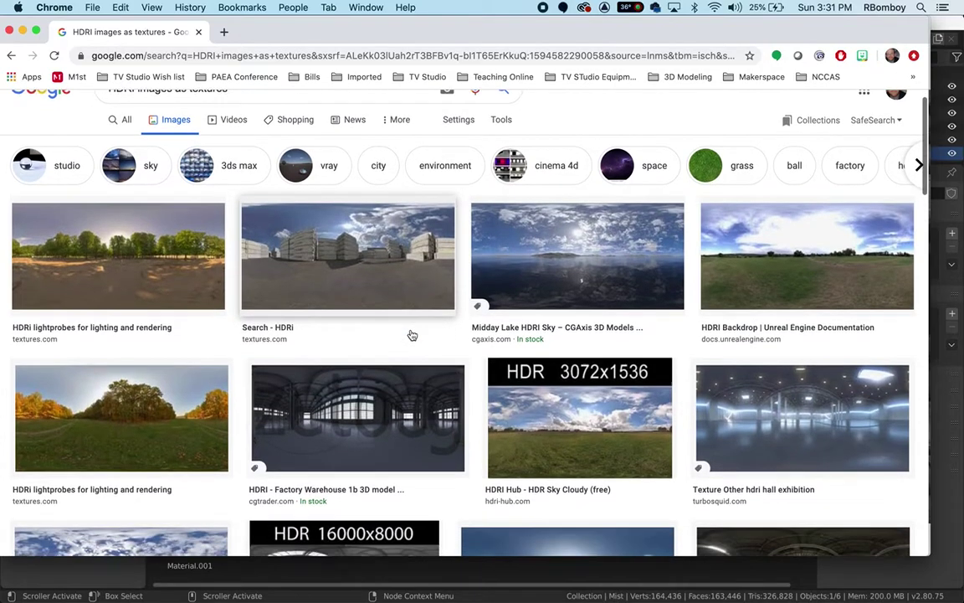
scroll(412, 335, "down", 1)
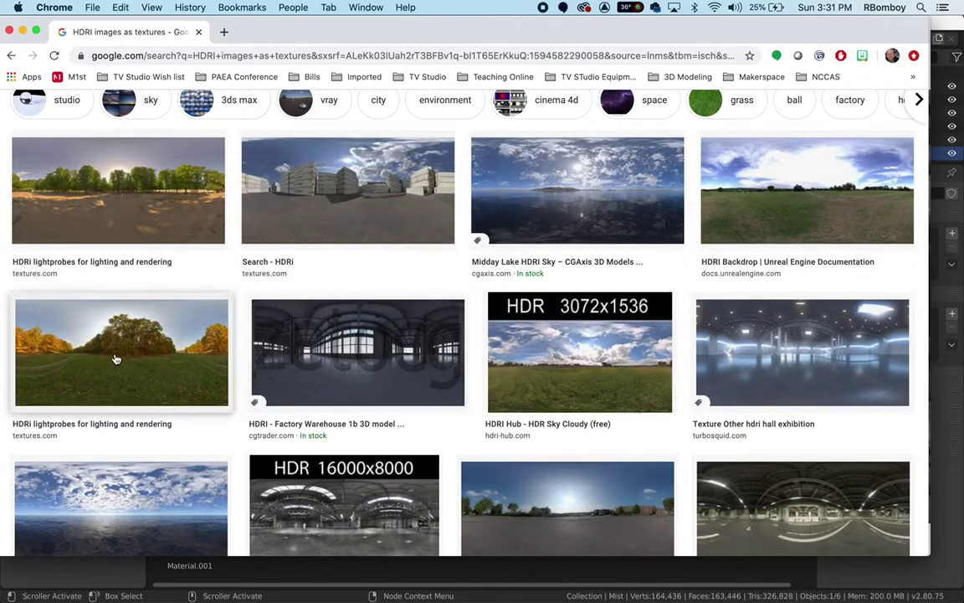
scroll(369, 388, "down", 1)
scroll(369, 389, "down", 5)
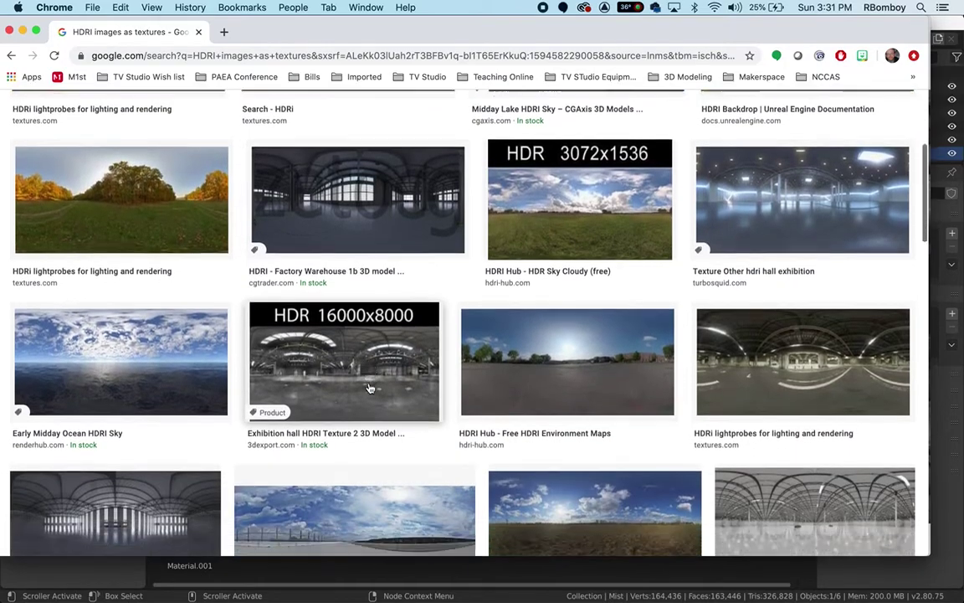
scroll(369, 388, "down", 6)
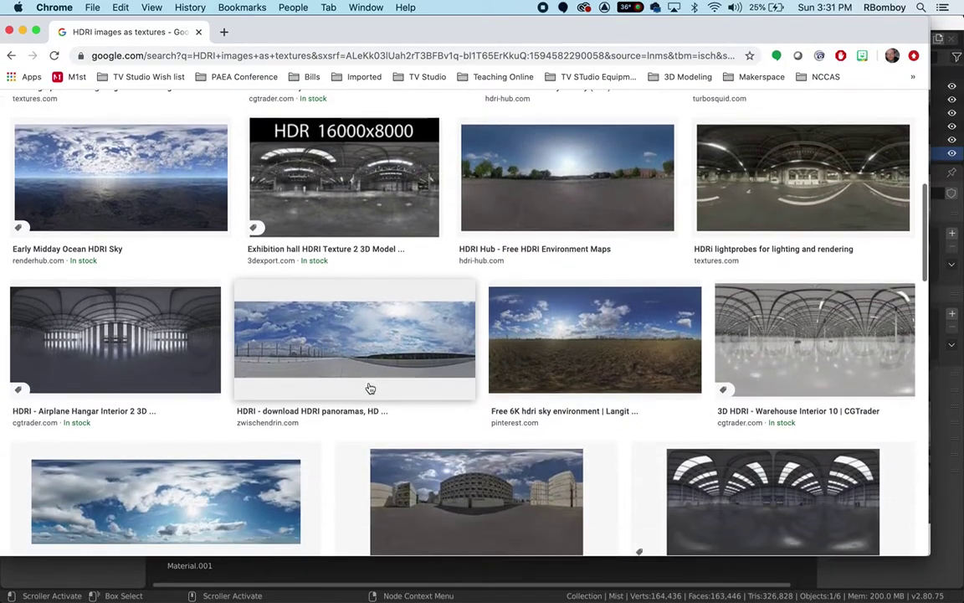
scroll(369, 389, "down", 3)
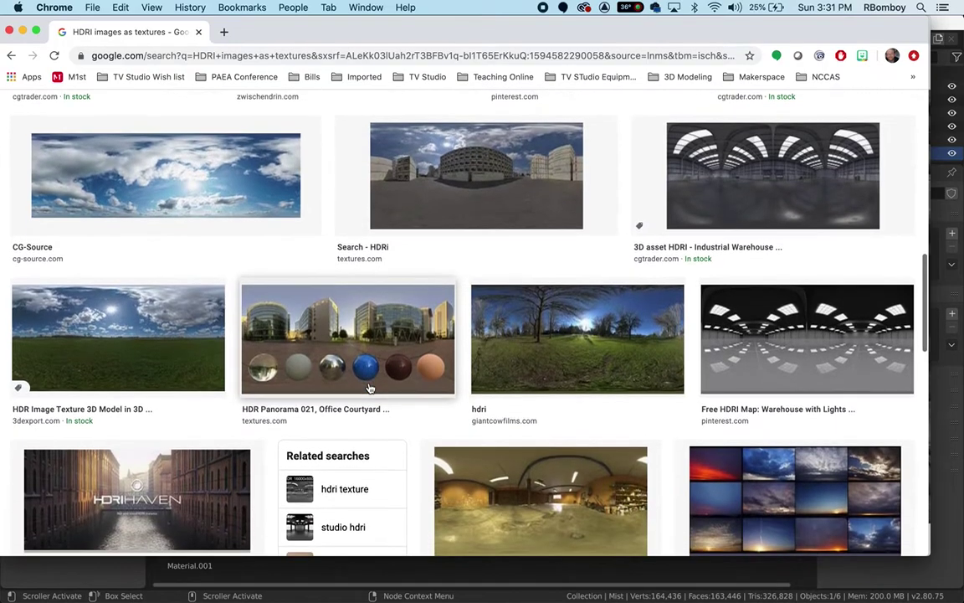
left_click(369, 388)
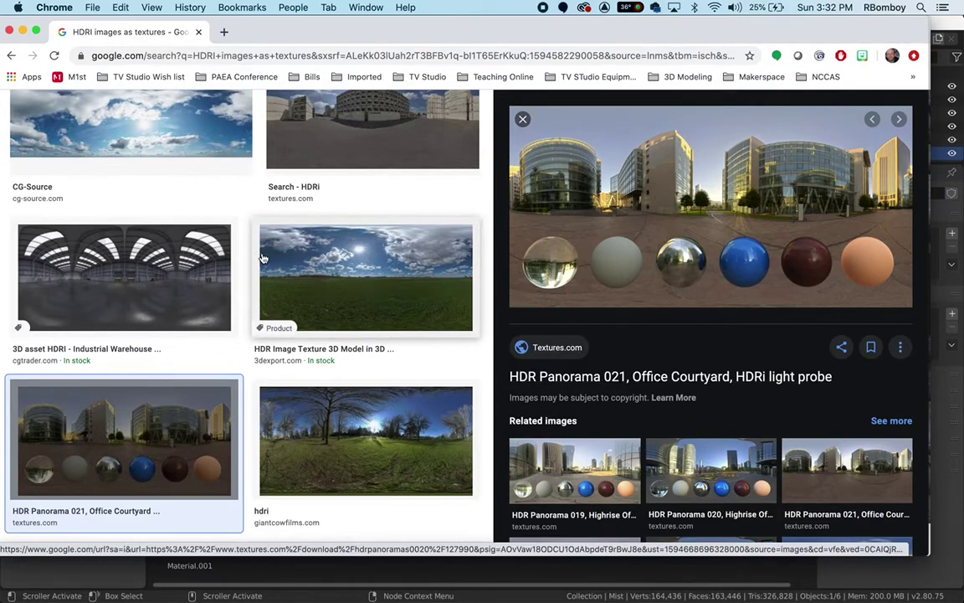
- Close the preview and narrow the image results to the 'studio' refinement
scroll(391, 288, "up", 10)
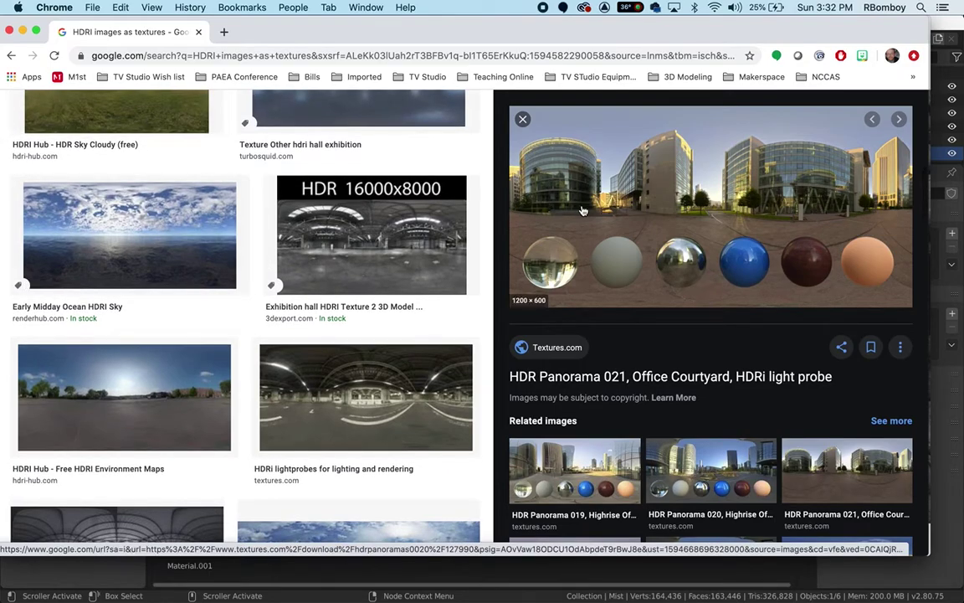
key("Escape")
scroll(295, 209, "up", 5)
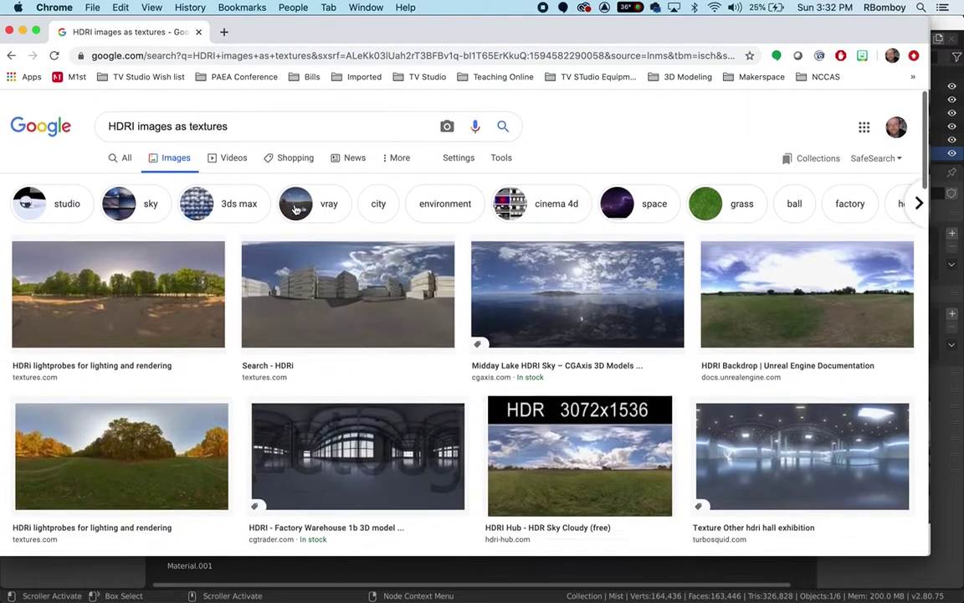
left_click(55, 194)
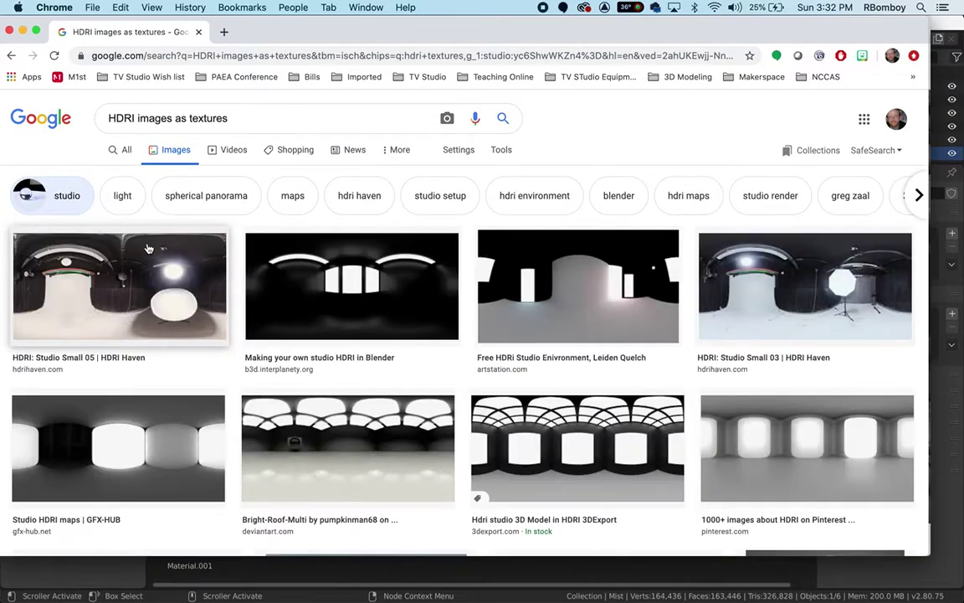
- Browse through the studio HDRI image thumbnails
scroll(546, 401, "down", 5)
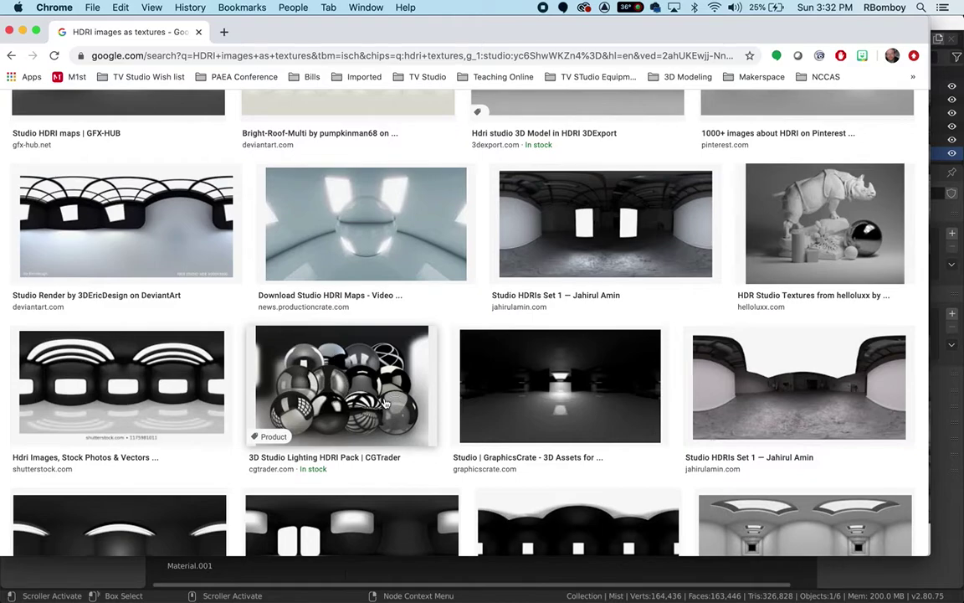
scroll(385, 404, "down", 3)
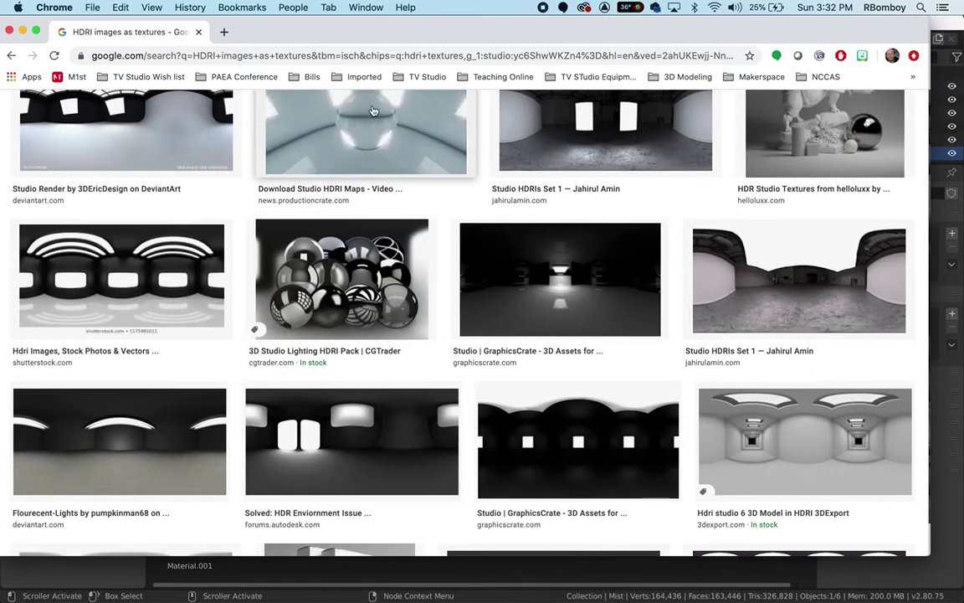
scroll(449, 281, "down", 5)
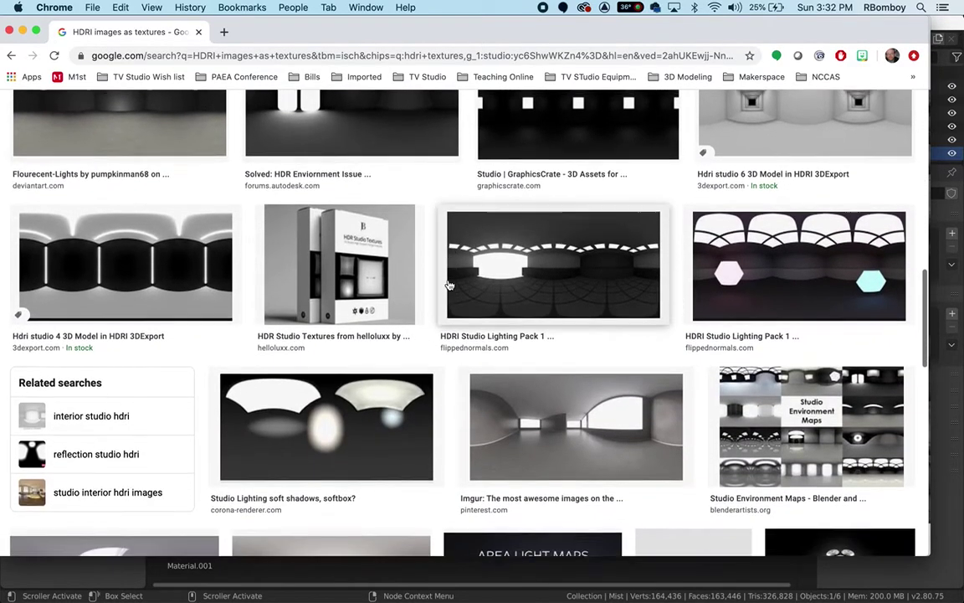
scroll(449, 285, "down", 2)
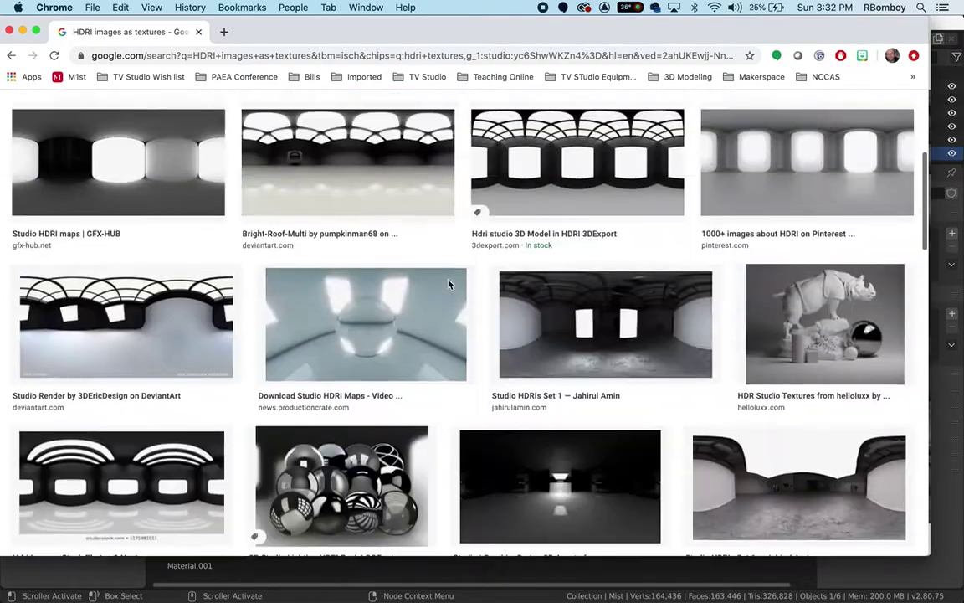
scroll(448, 284, "up", 5)
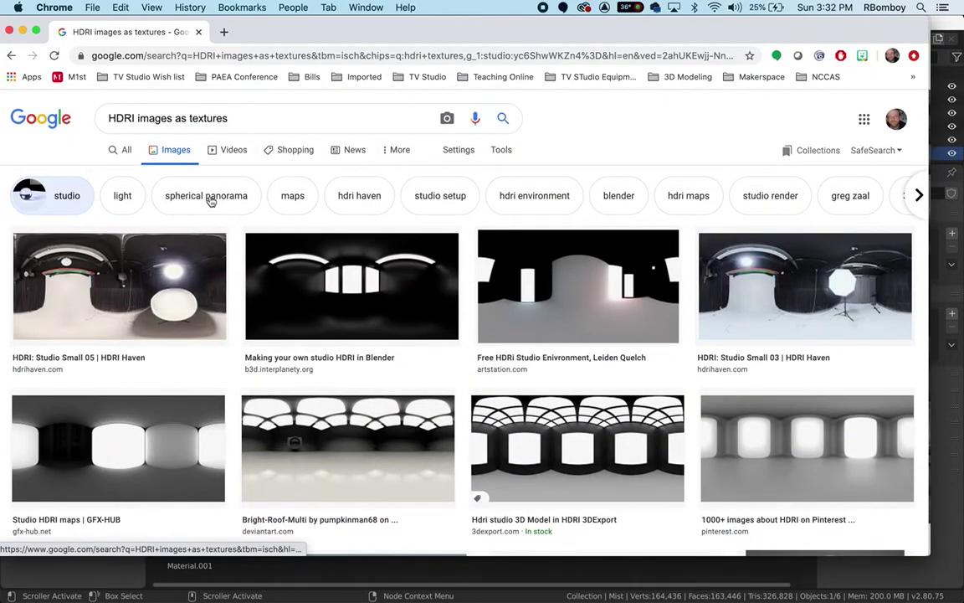
- Refine the results to studio light HDRIs, then bring the Blender lighthouse scene forward
left_click(123, 196)
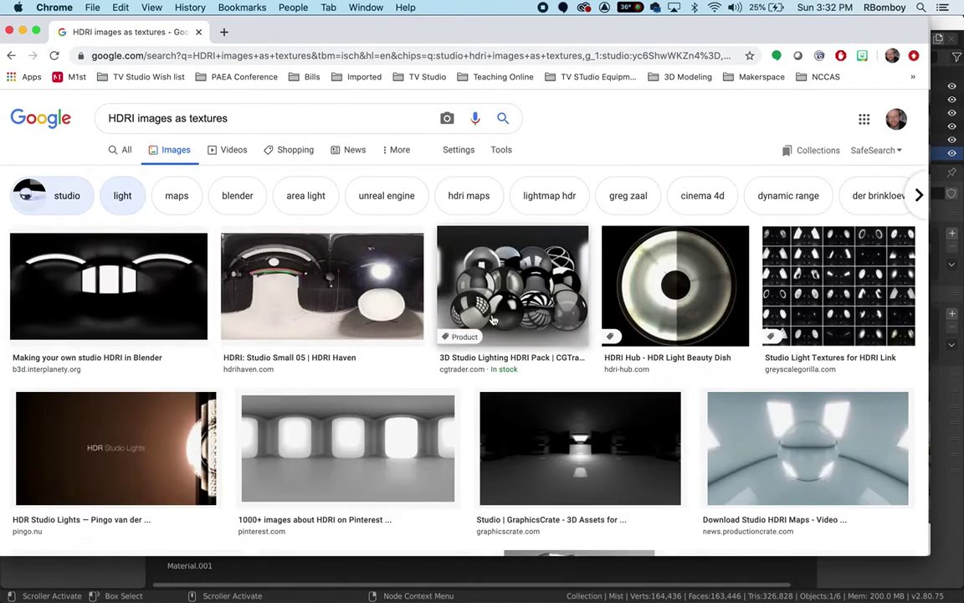
scroll(494, 320, "down", 5)
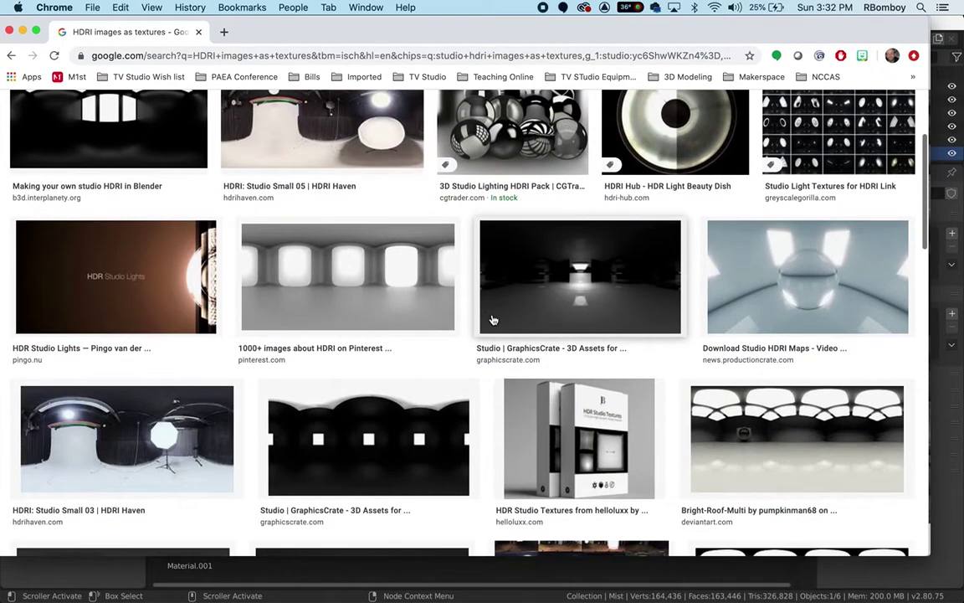
scroll(494, 320, "up", 5)
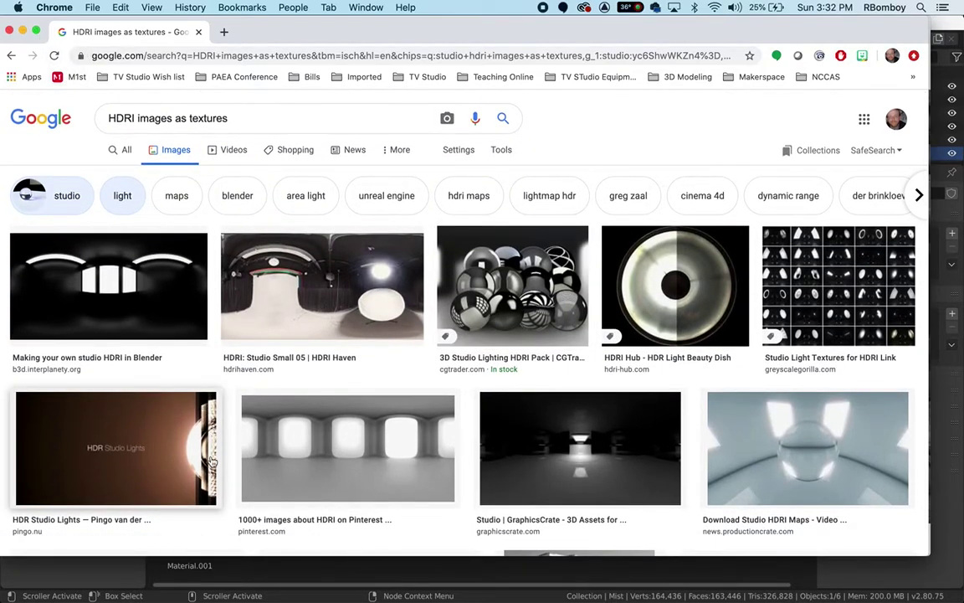
left_click(215, 565)
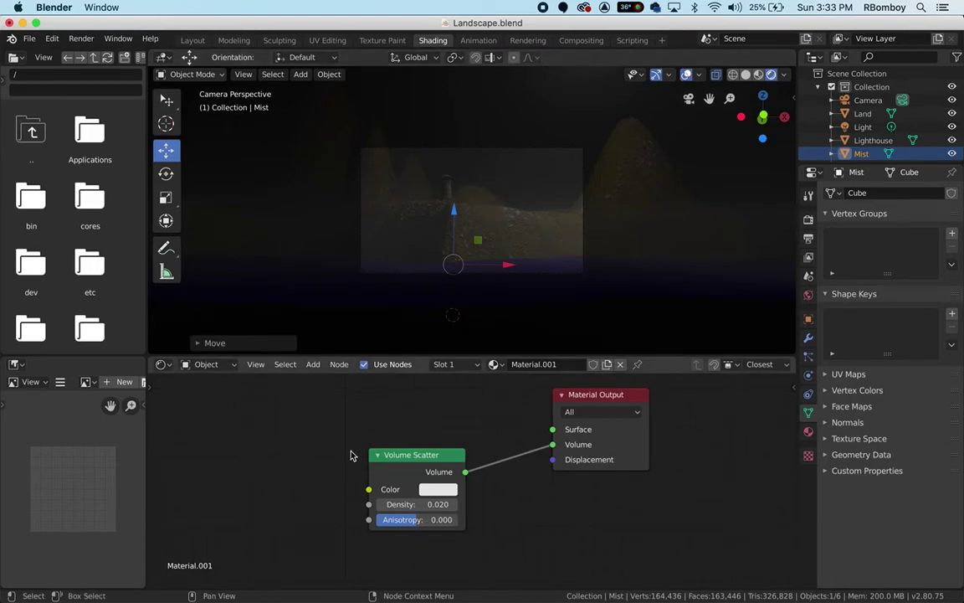
scroll(351, 456, "left", 3)
scroll(352, 455, "left", 3)
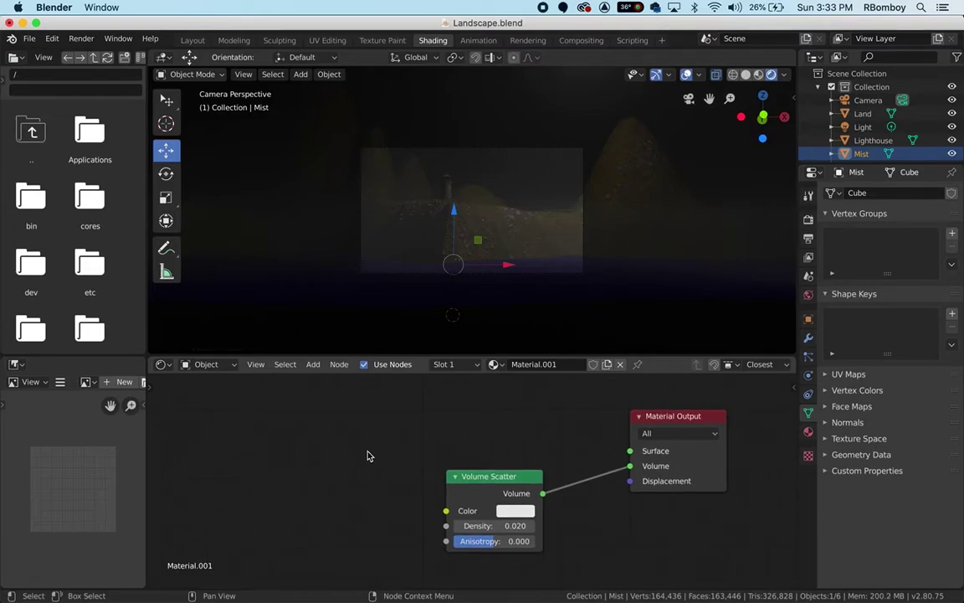
scroll(367, 456, "down", 2)
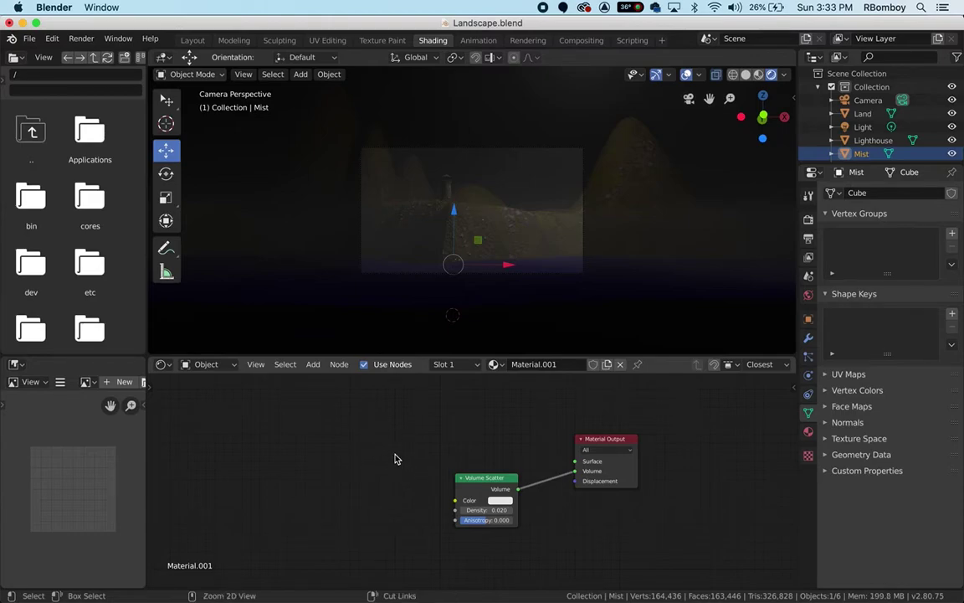
key("super+Tab")
key("super+Tab")
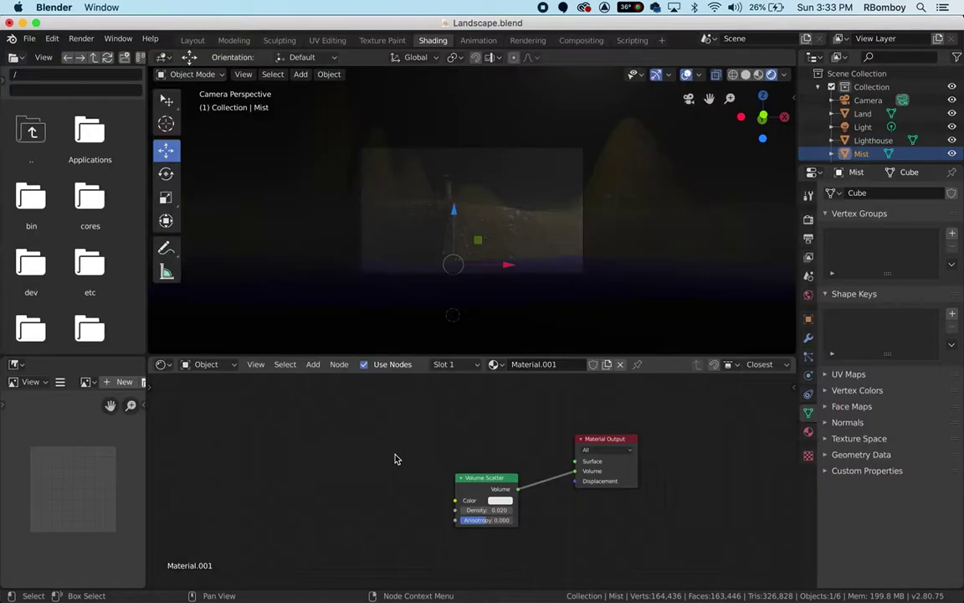
key("super+Tab")
key("super+Tab")
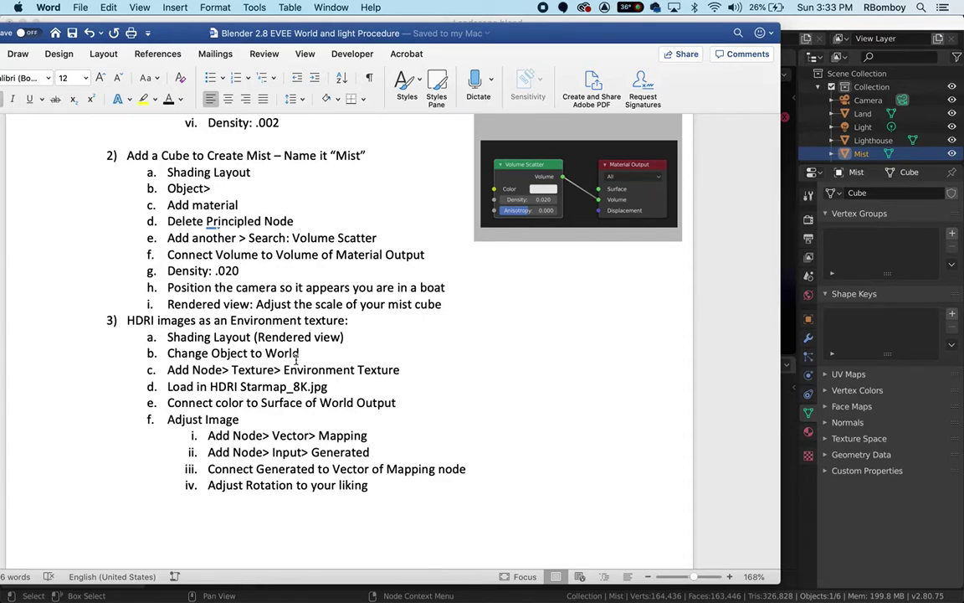
key("super+Tab")
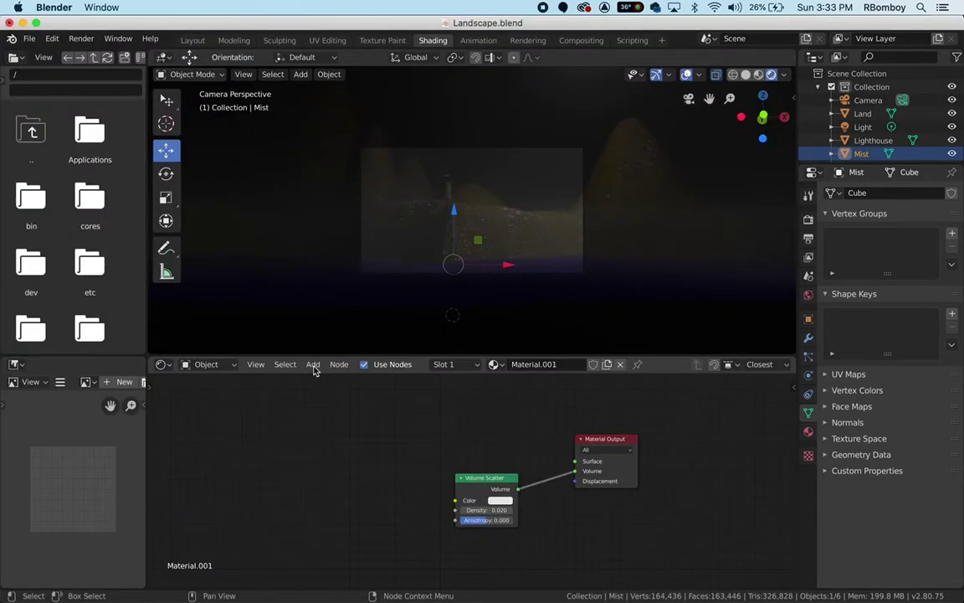
- Switch the node editor's shader type to World
left_click(220, 370)
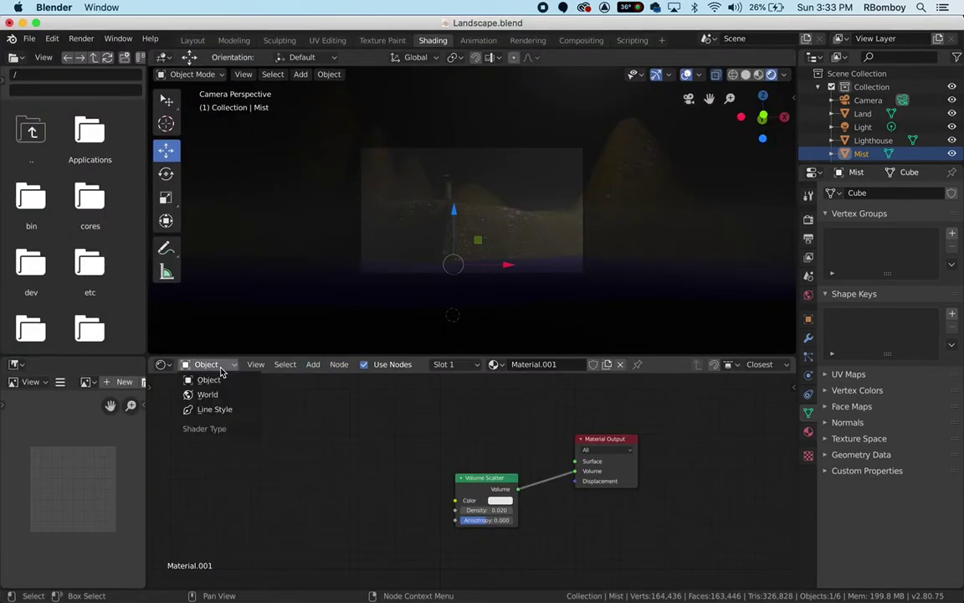
left_click(211, 394)
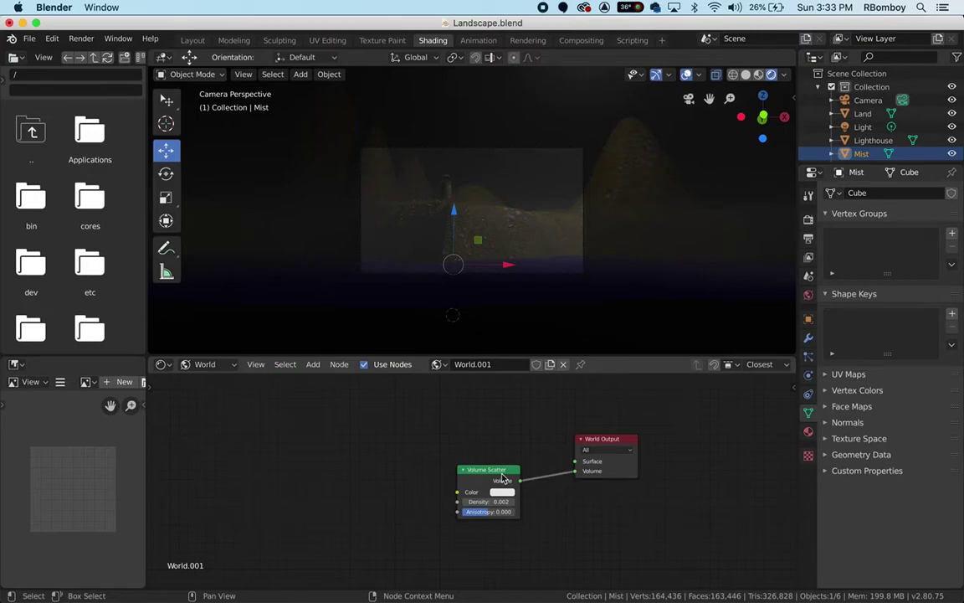
key("super+Tab")
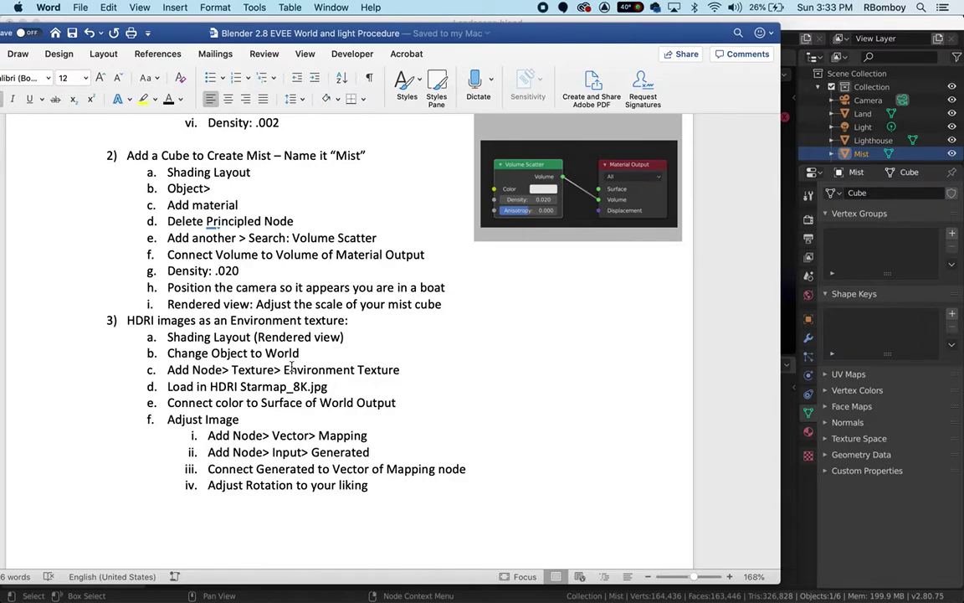
key("super+Tab")
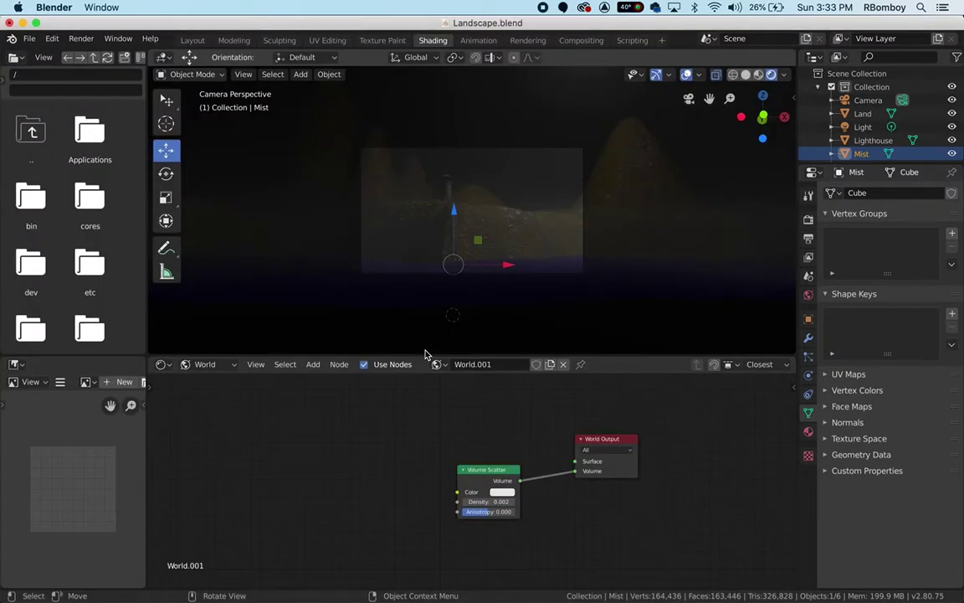
- Add an Environment Texture node to the World tree, placed left of Volume Scatter
left_click(317, 367)
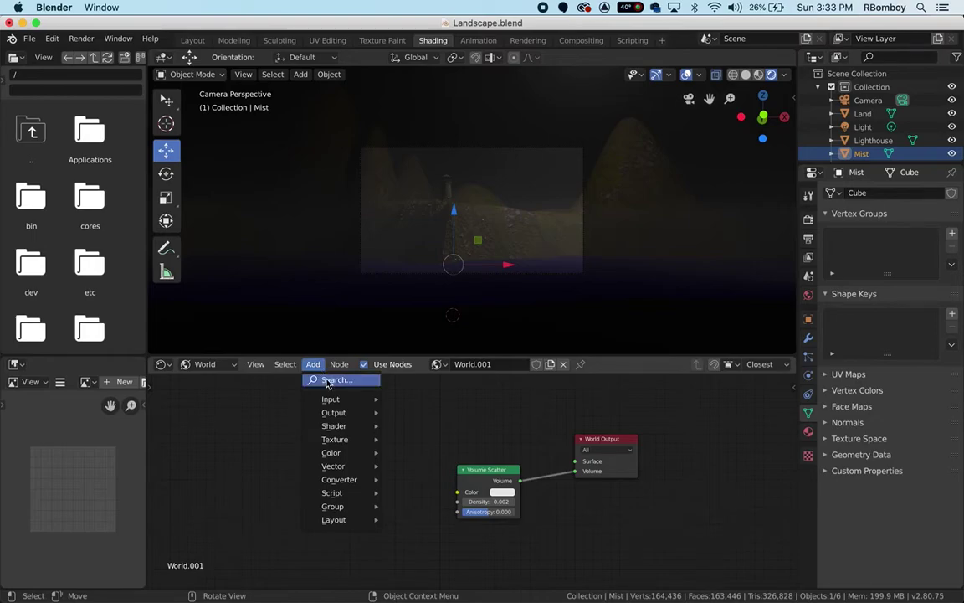
mouse_move(338, 444)
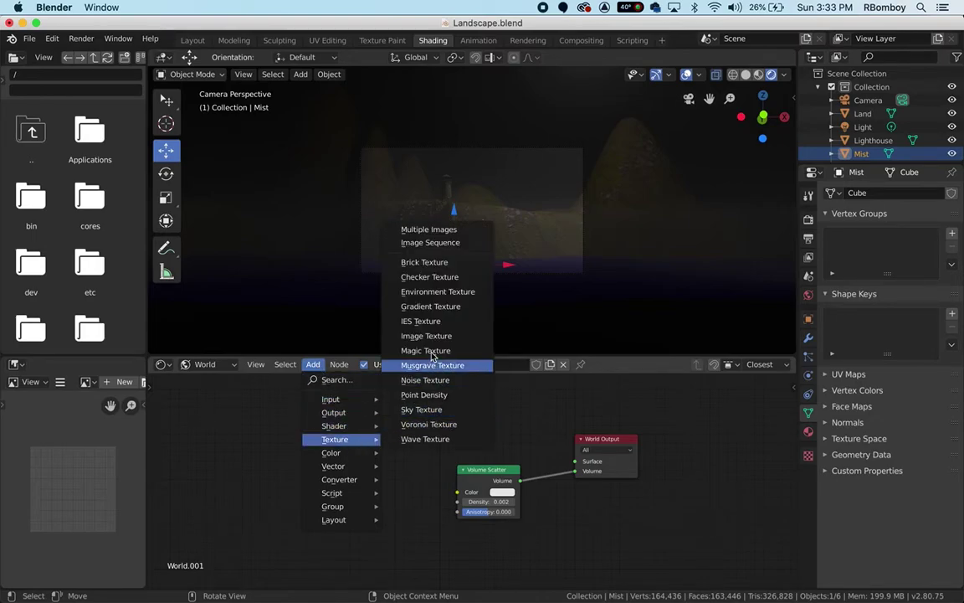
left_click(436, 293)
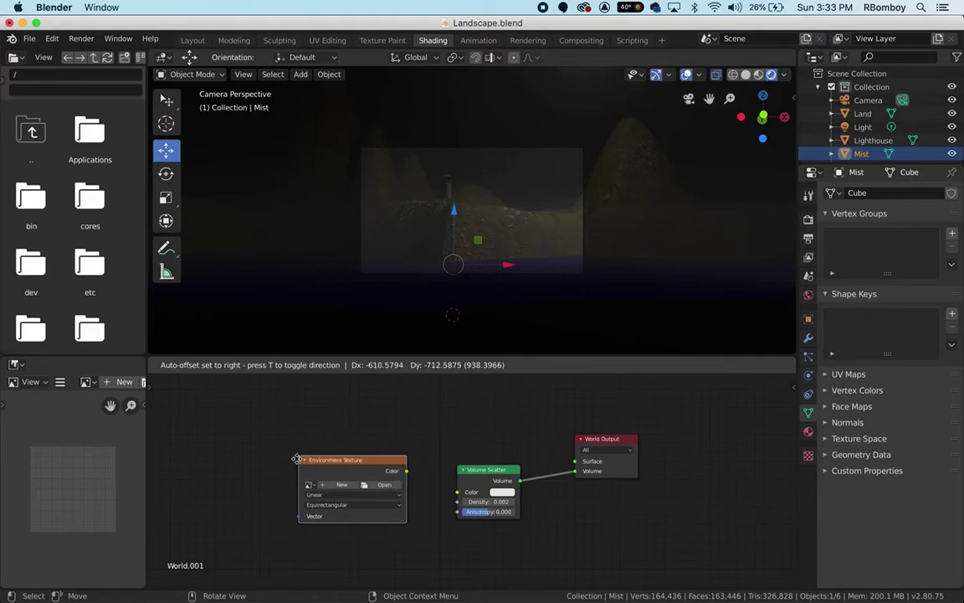
left_click(295, 457)
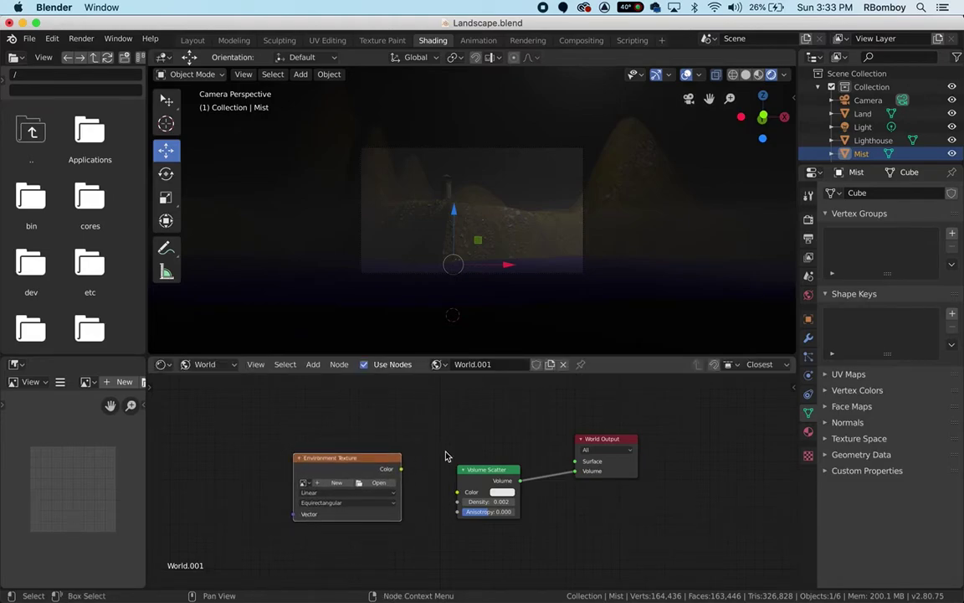
key("super+Tab")
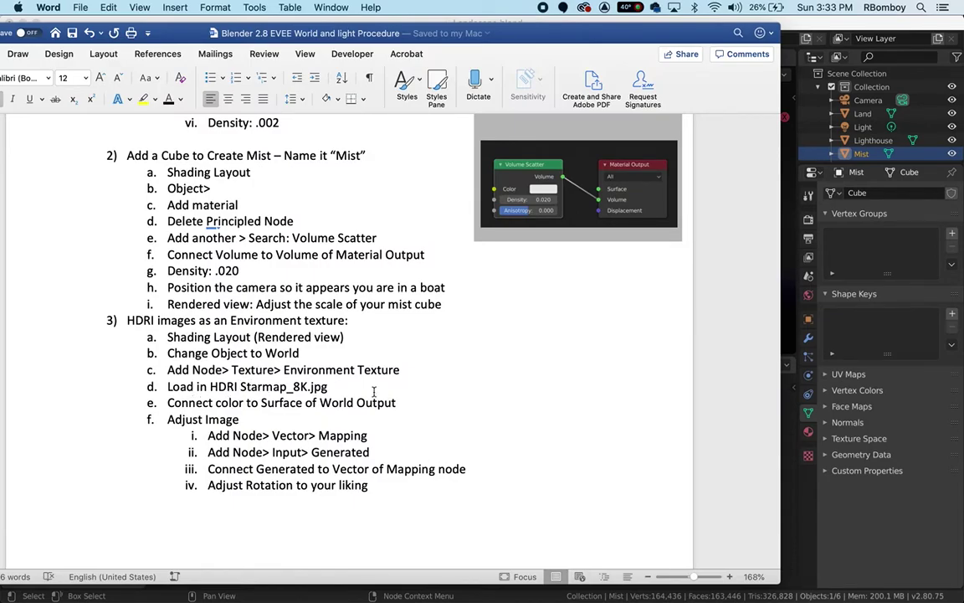
- Load starmap_8k.jpg from the Desktop subfolder into the Environment Texture node
key("super+Tab")
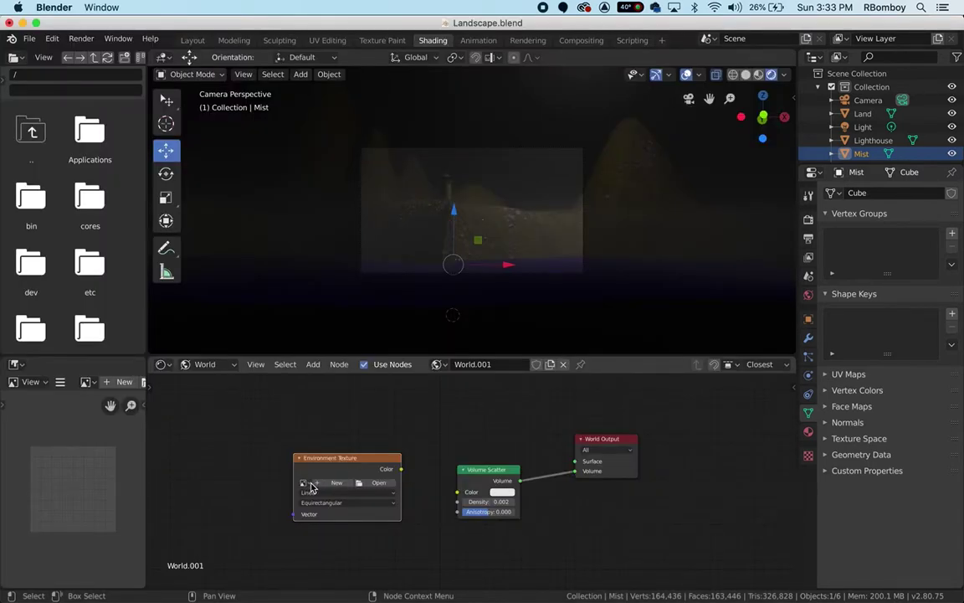
left_click(375, 484)
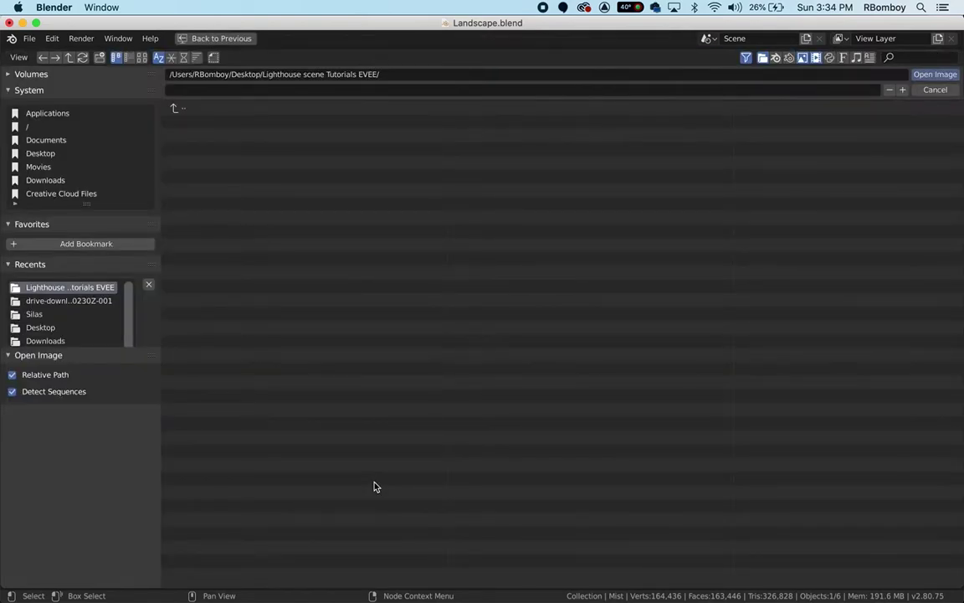
left_click(34, 155)
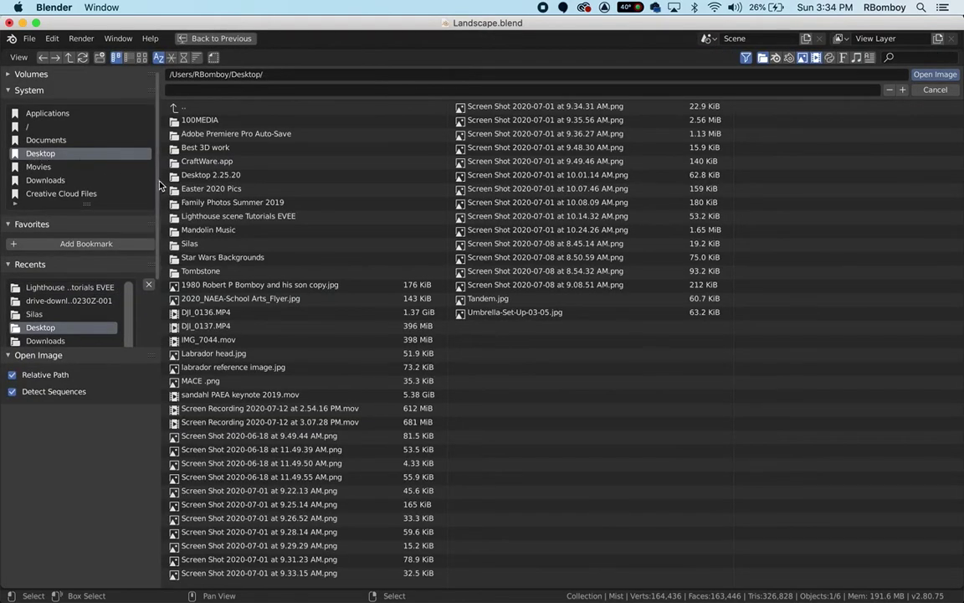
left_click(186, 248)
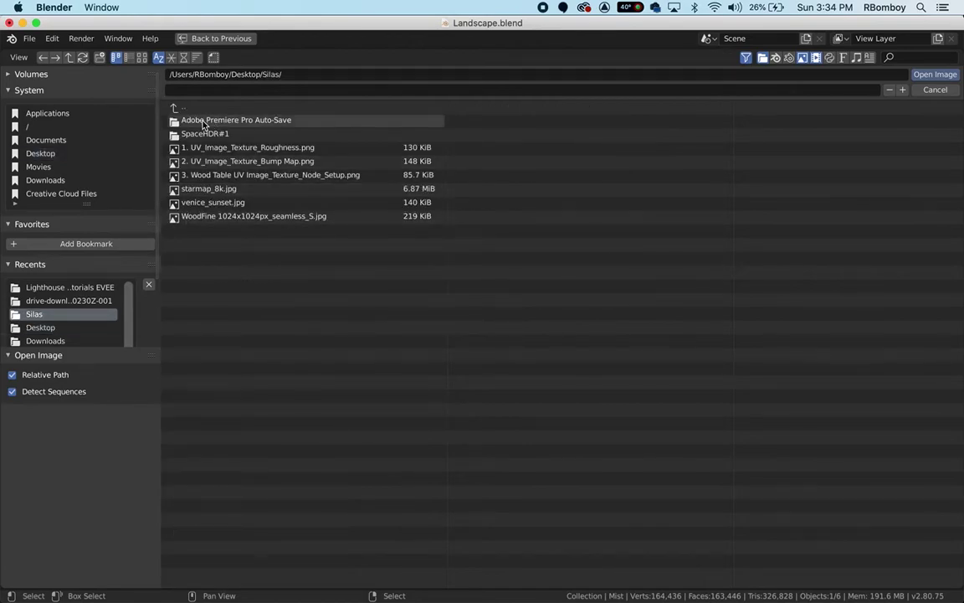
left_click(209, 191)
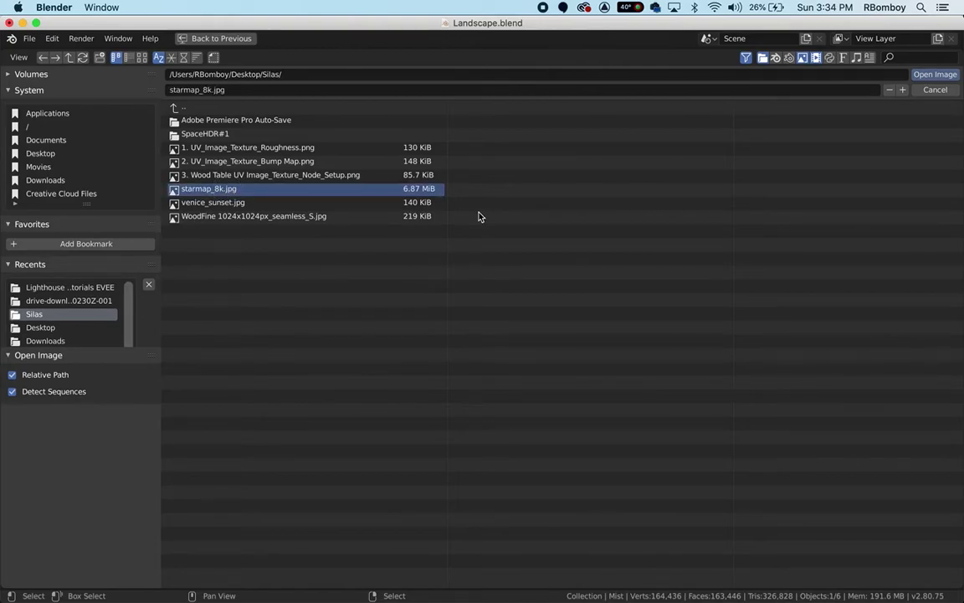
left_click(935, 75)
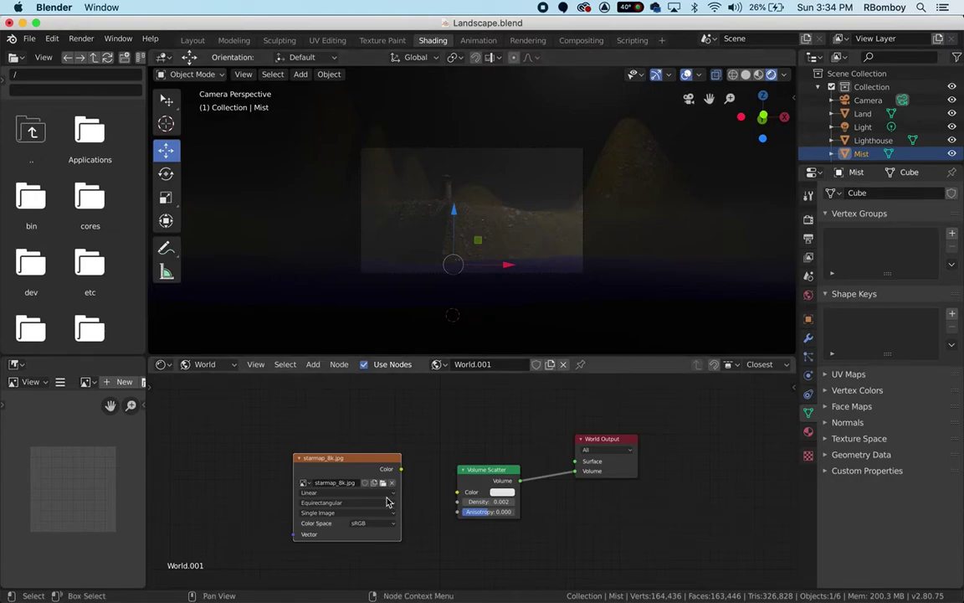
key("super+Tab")
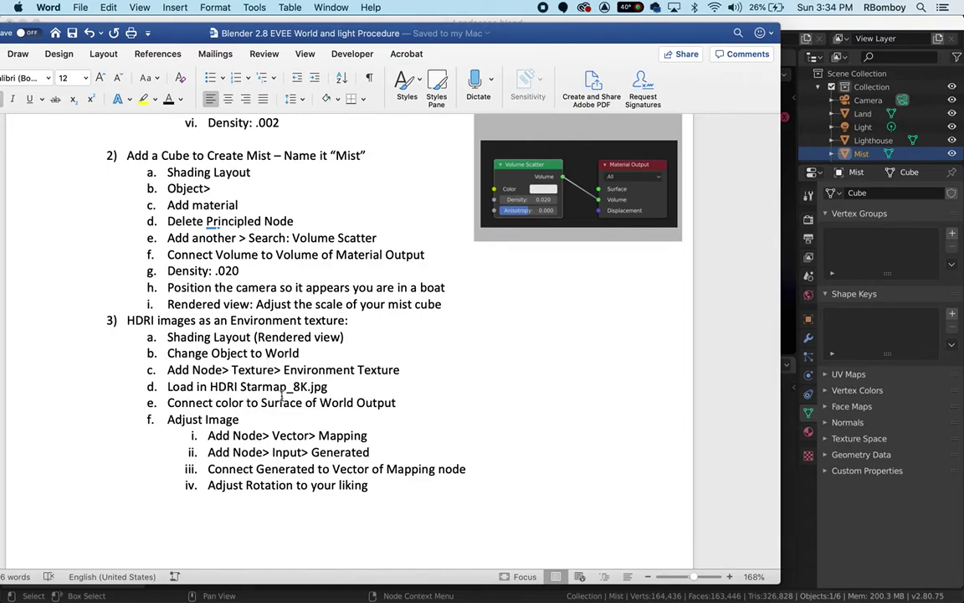
- Link the starmap_8k.jpg node's Color output to the World Output Surface and nudge the node up
key("super+Tab")
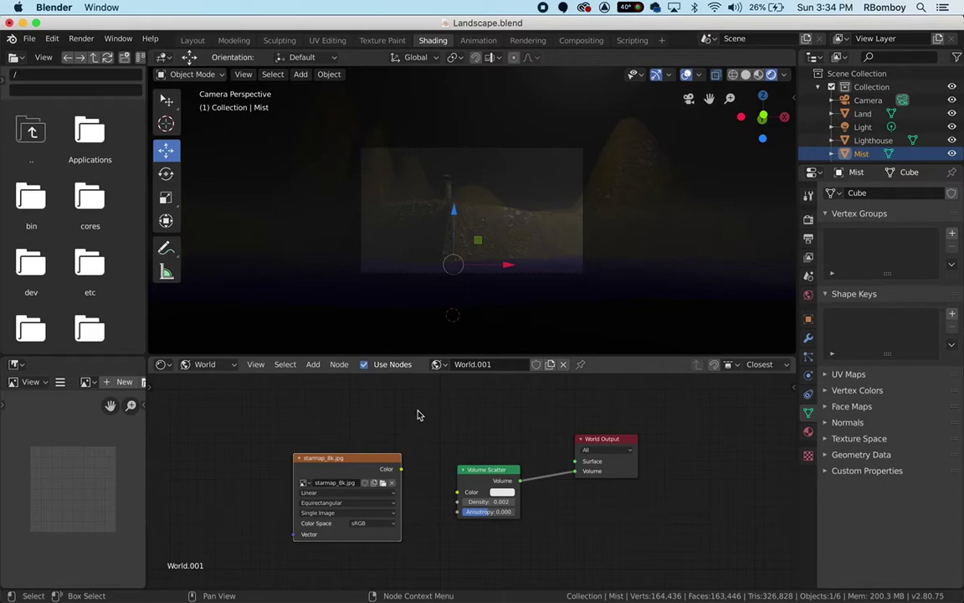
left_click(403, 468)
left_click_drag(404, 468, 581, 468)
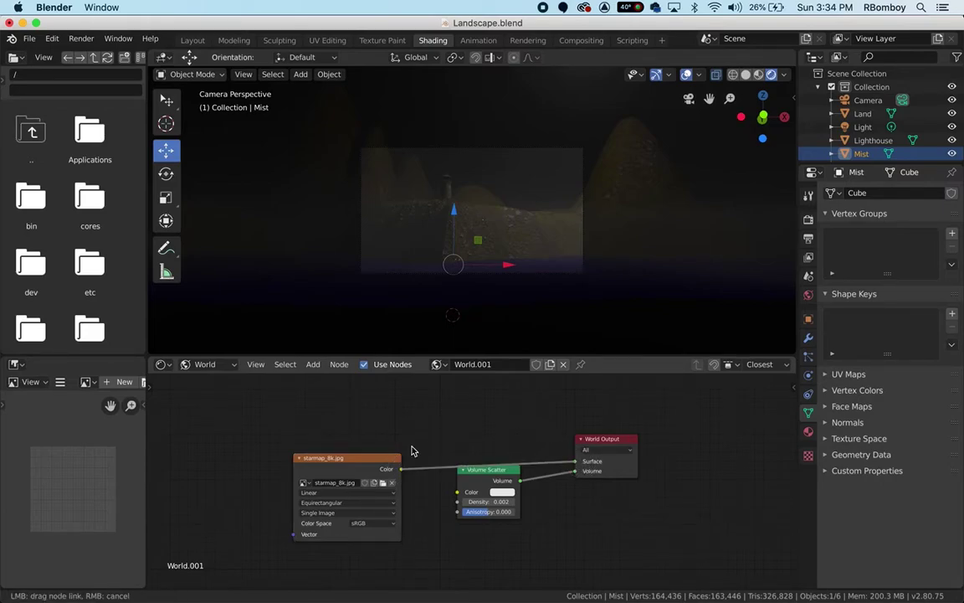
left_click(377, 435)
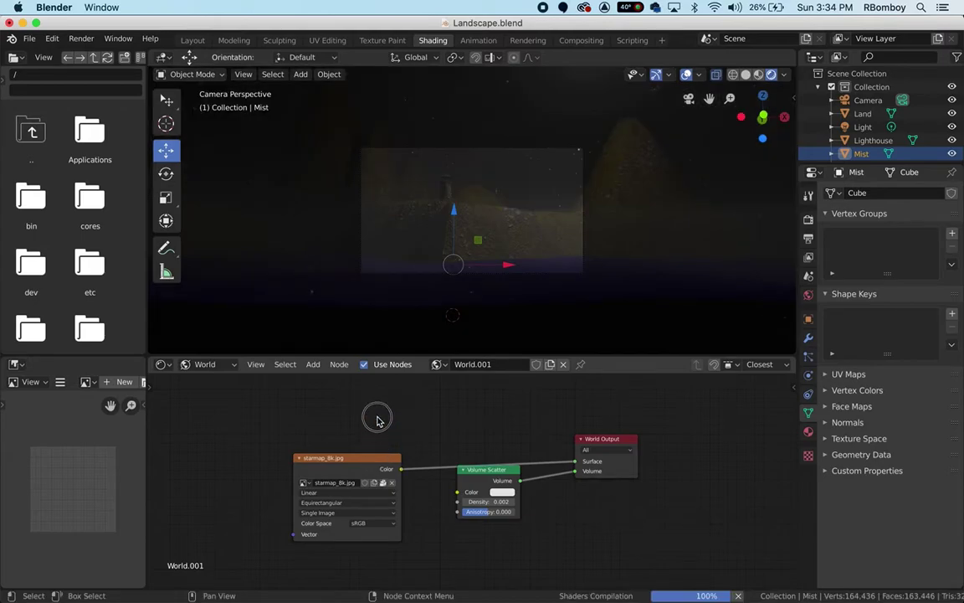
left_click_drag(365, 456, 366, 418)
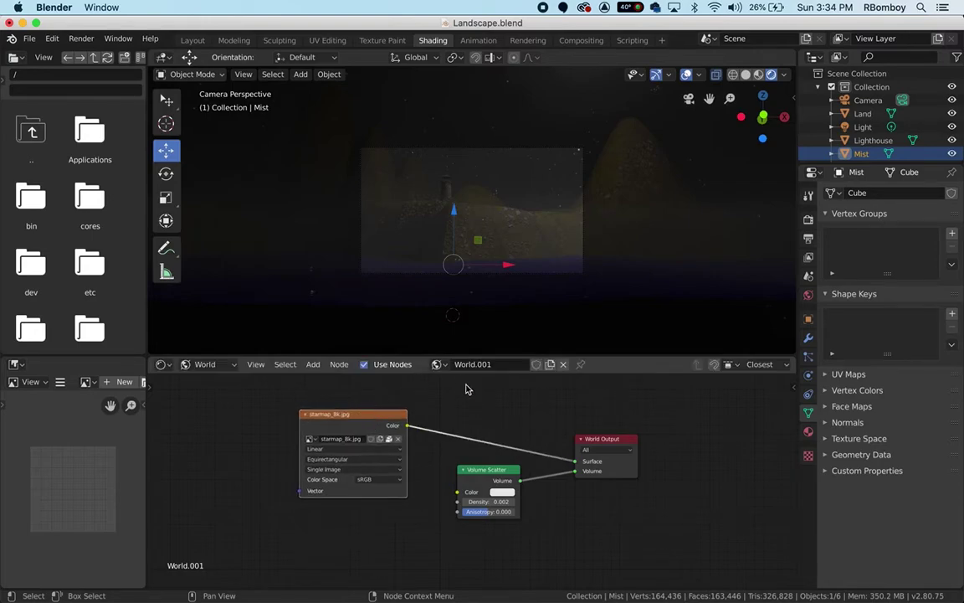
scroll(523, 220, "down", 10)
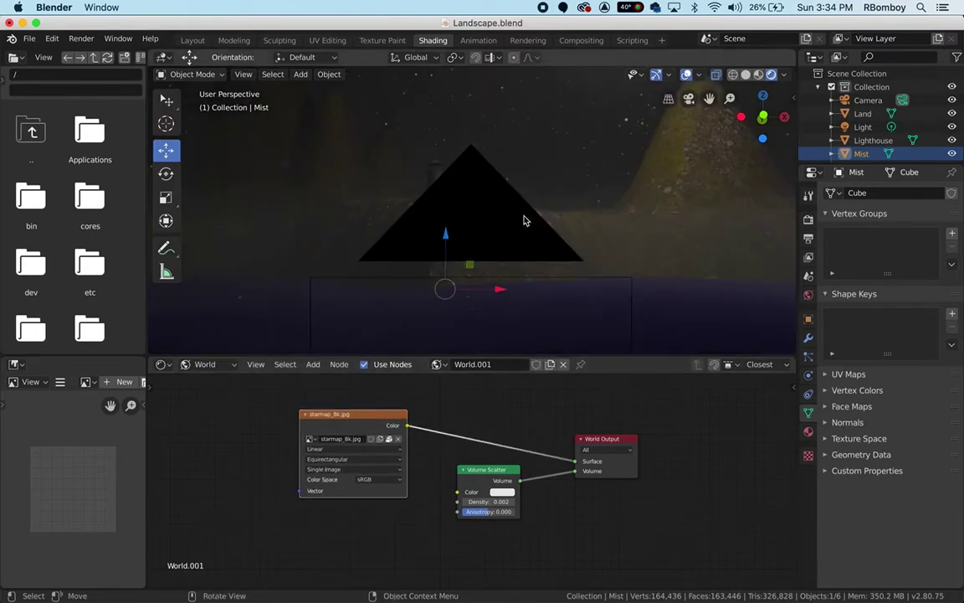
scroll(523, 220, "down", 10)
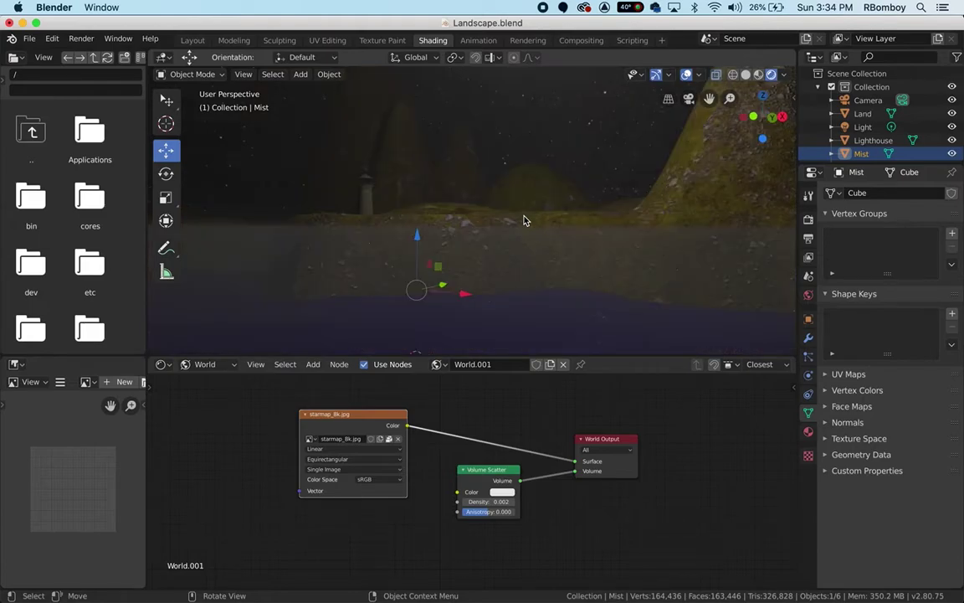
scroll(523, 220, "up", 8)
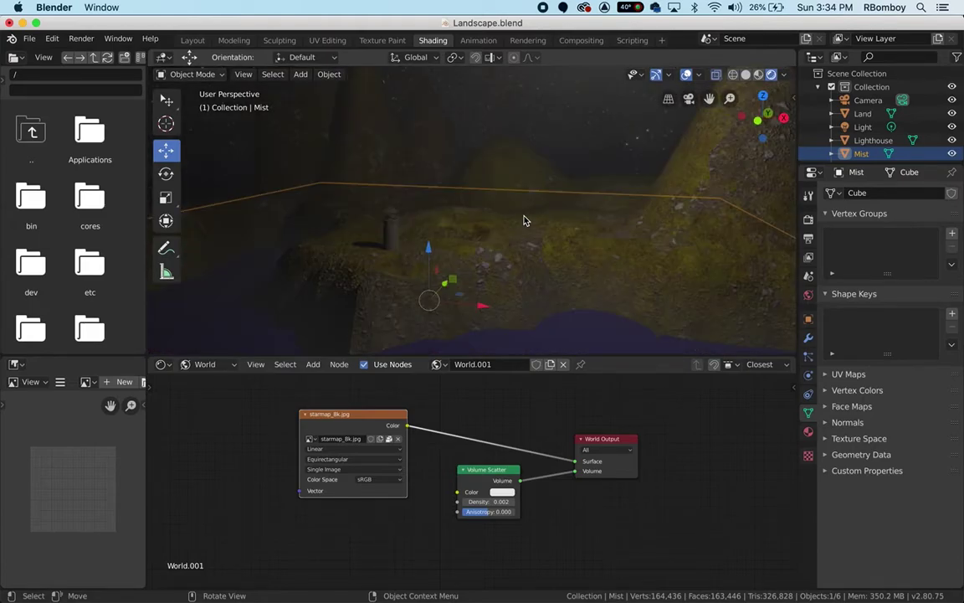
scroll(521, 228, "down", 6)
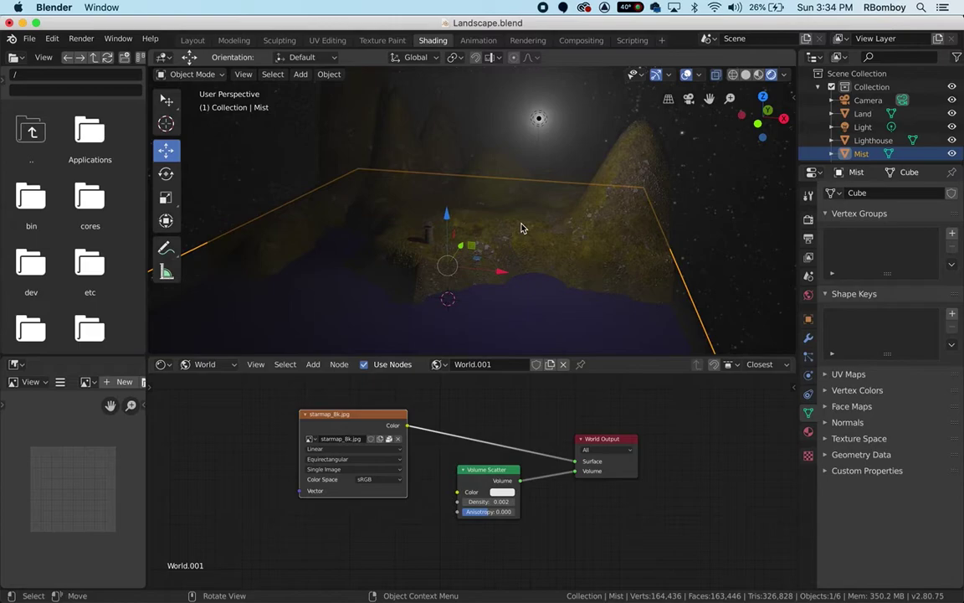
scroll(521, 228, "down", 4)
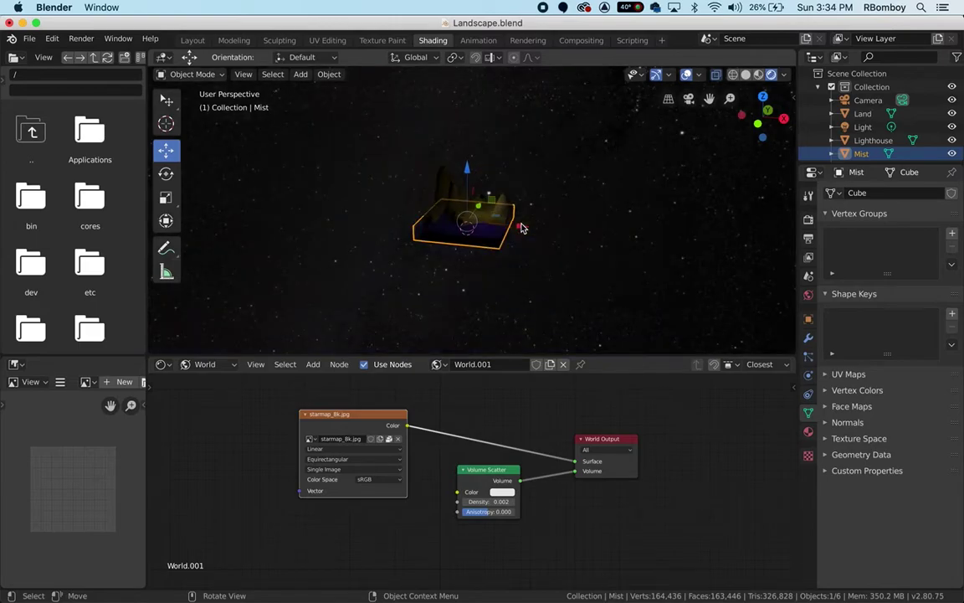
scroll(521, 228, "up", 10)
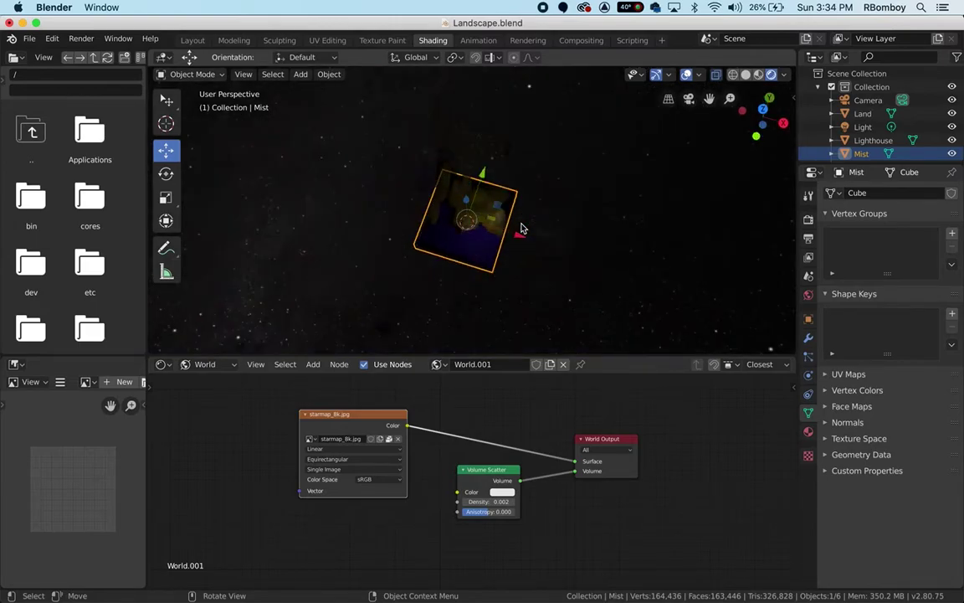
scroll(521, 228, "up", 5)
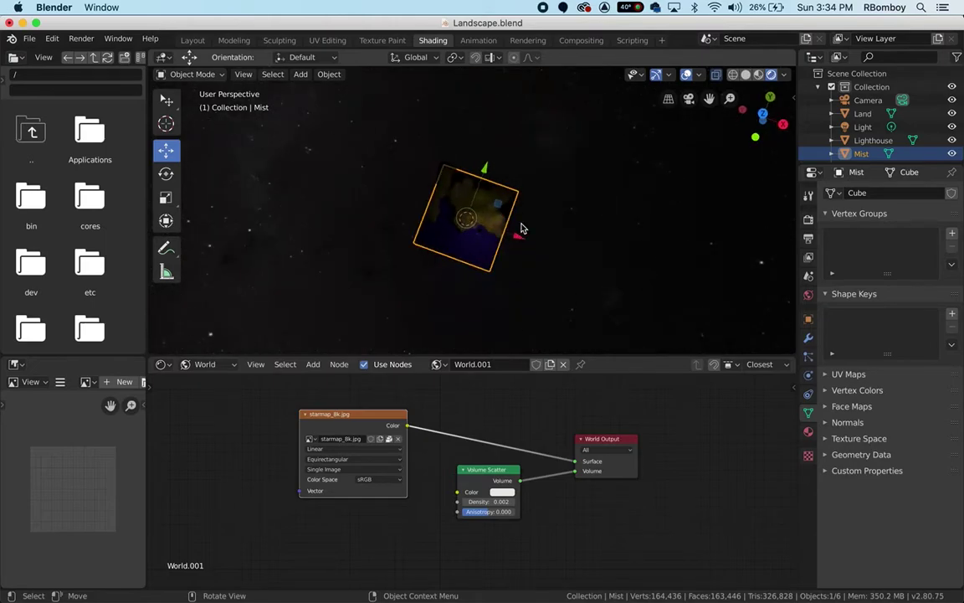
scroll(521, 227, "left", 4)
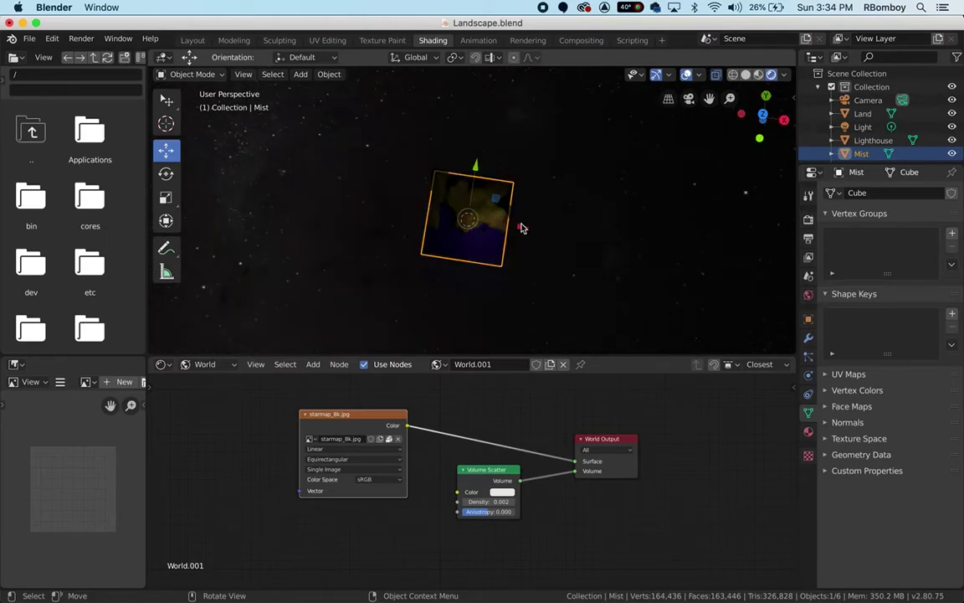
scroll(520, 227, "left", 6)
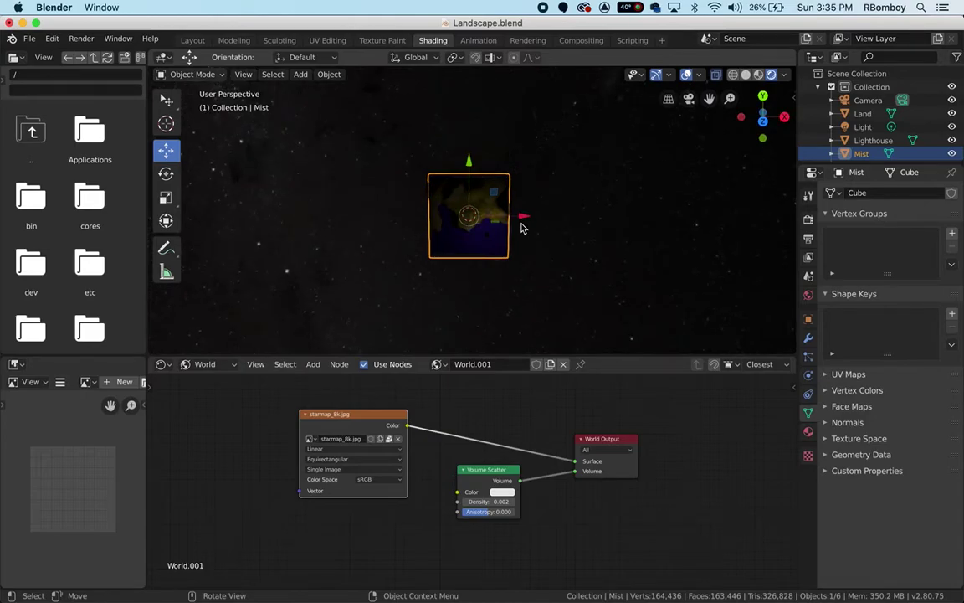
scroll(520, 228, "down", 8)
scroll(520, 227, "up", 3)
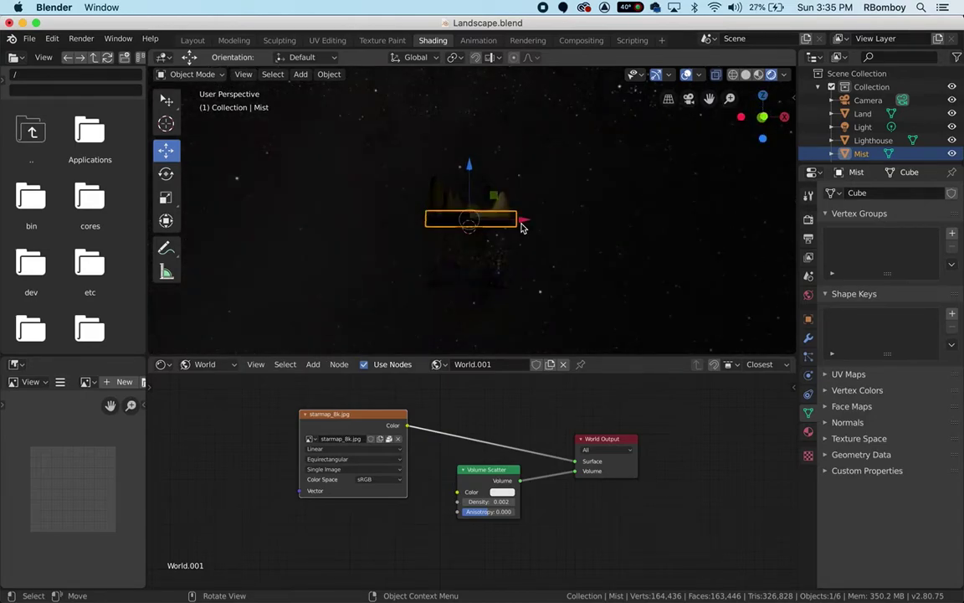
scroll(521, 227, "up", 4)
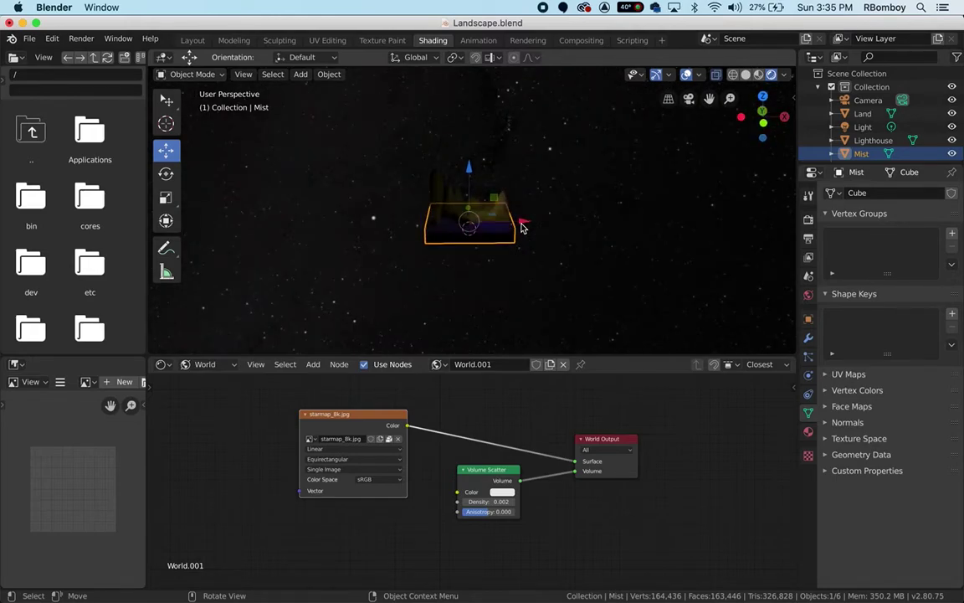
scroll(520, 228, "left", 10)
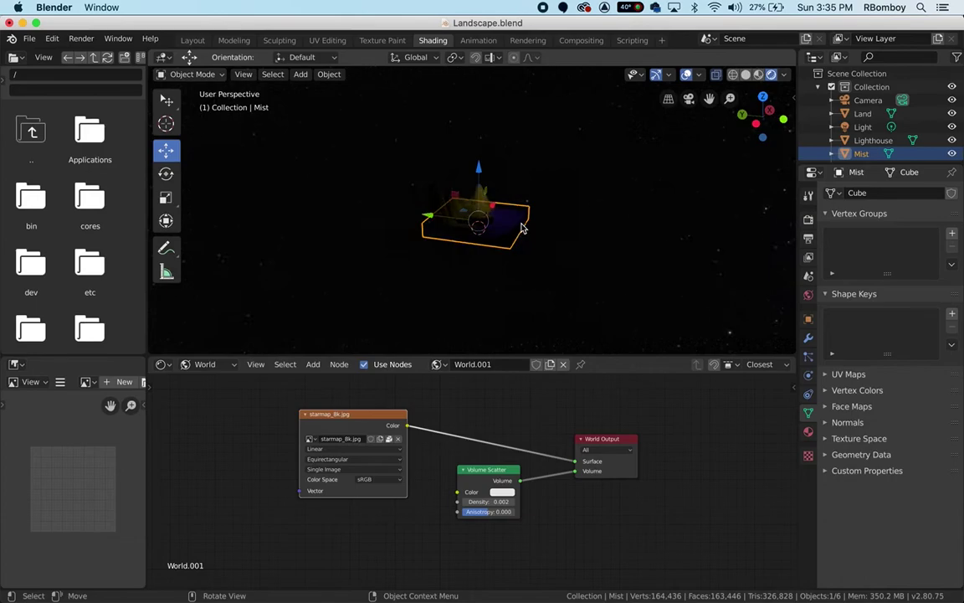
scroll(521, 228, "left", 10)
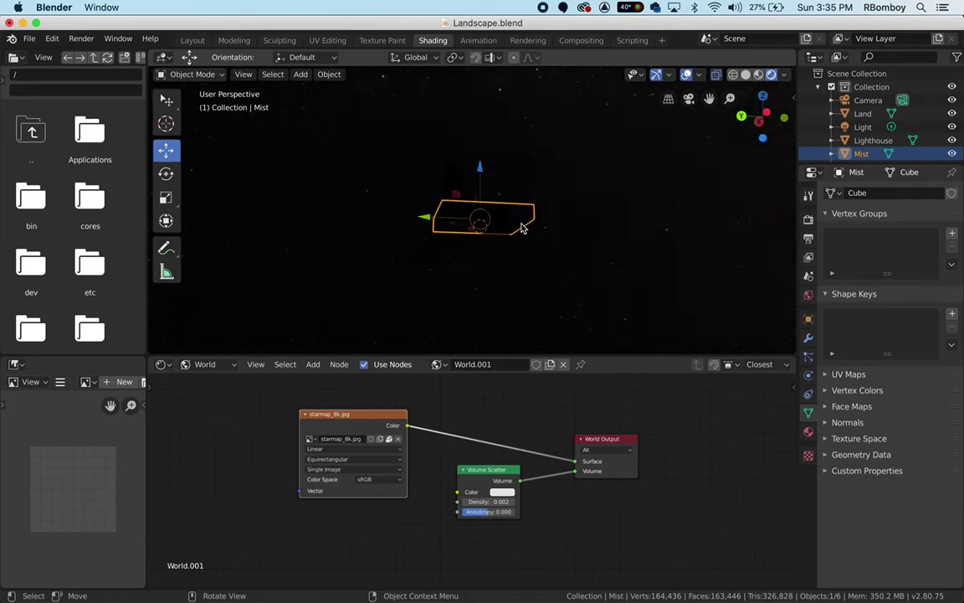
scroll(521, 227, "up", 10)
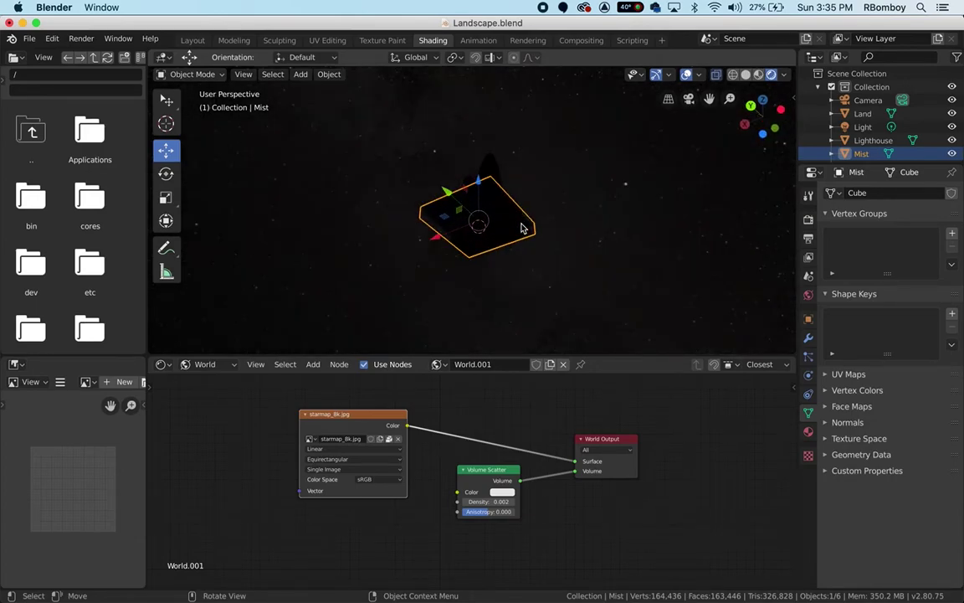
scroll(521, 228, "up", 3)
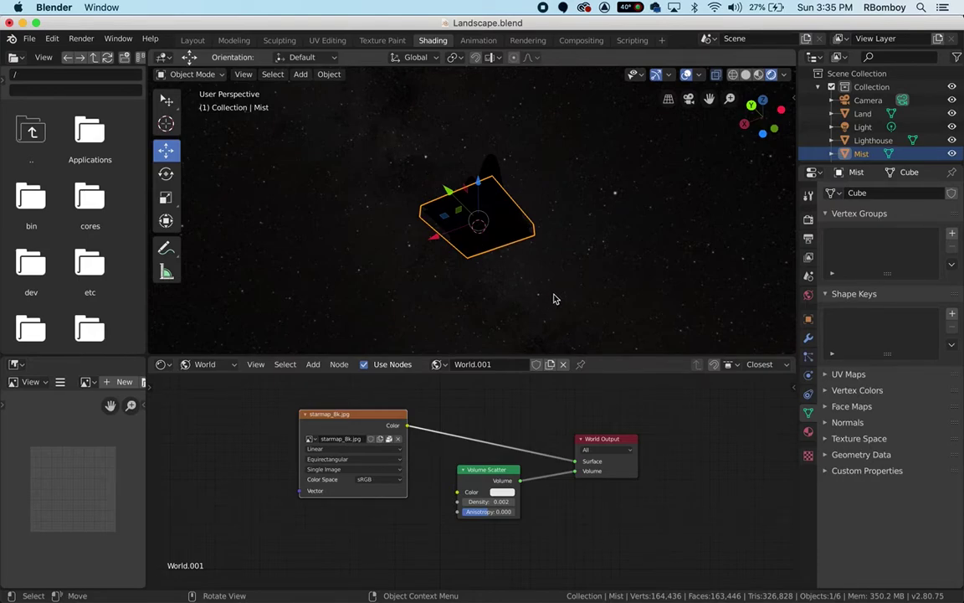
key("KP_0")
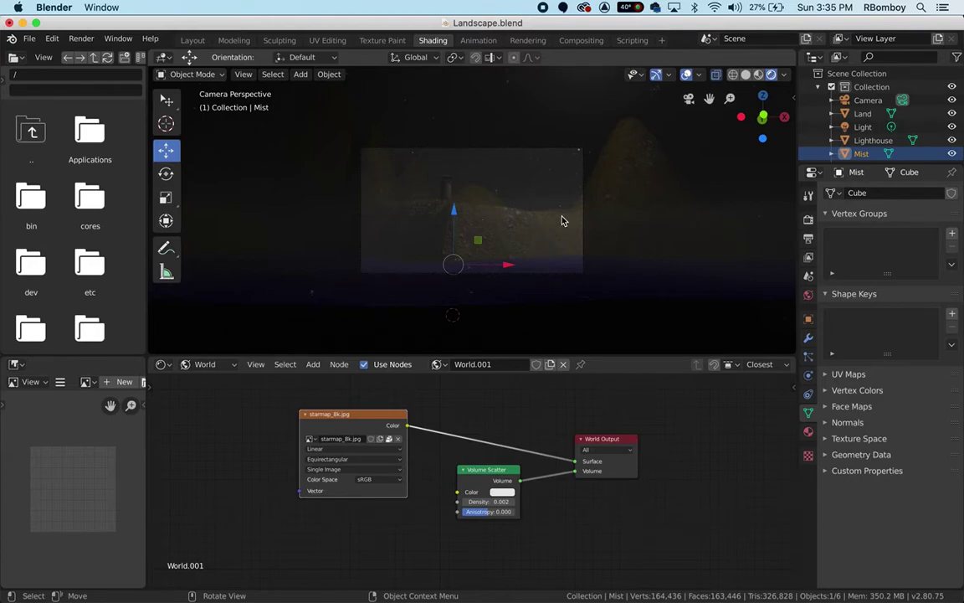
scroll(562, 220, "down", 3)
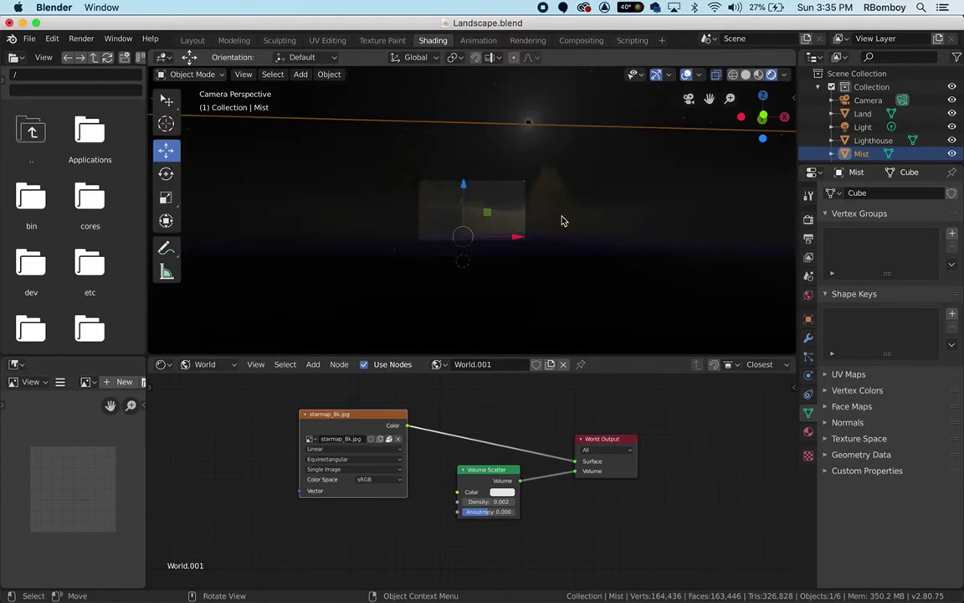
scroll(562, 220, "up", 2)
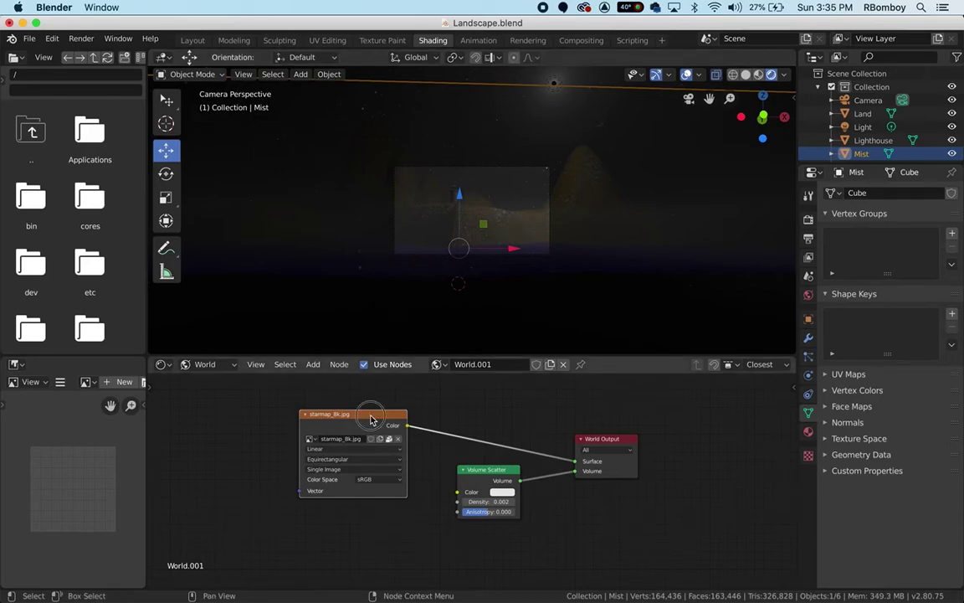
- Move the starmap image node right and down to make room
left_click_drag(371, 414, 400, 425)
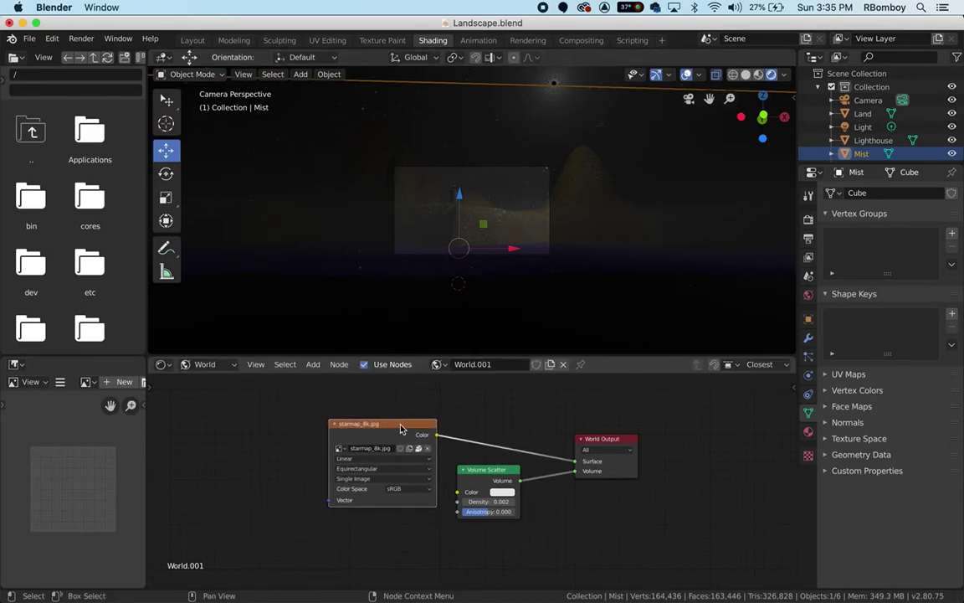
key("super+Tab")
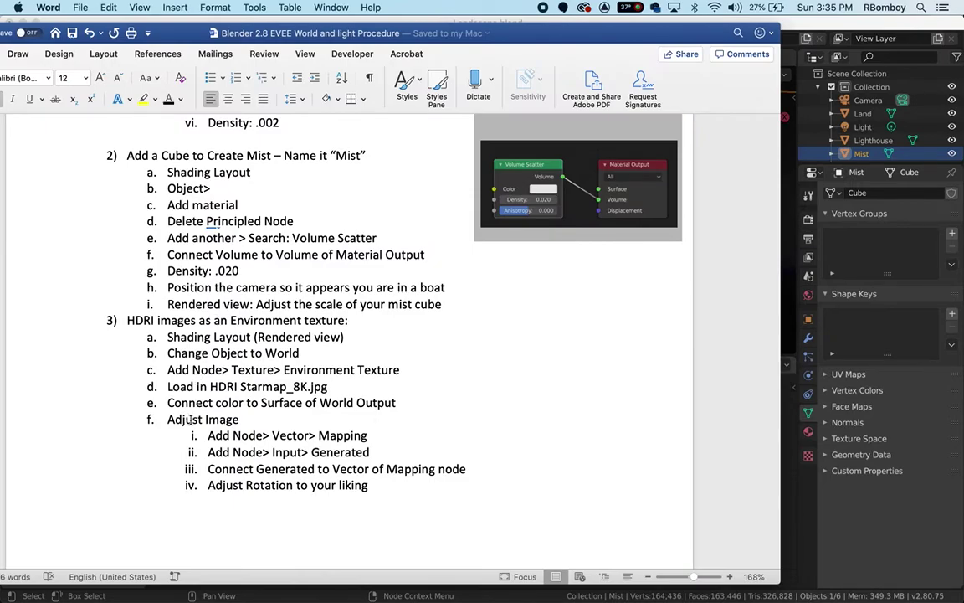
key("super+Tab")
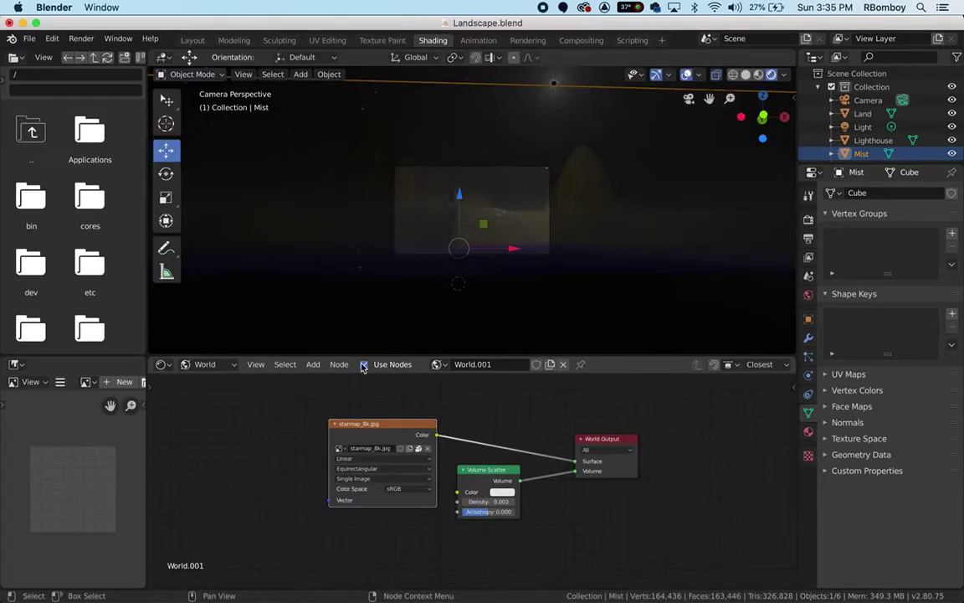
- Add a Mapping node left of the starmap image, feeding its Vector output into the image's Vector input
left_click(314, 366)
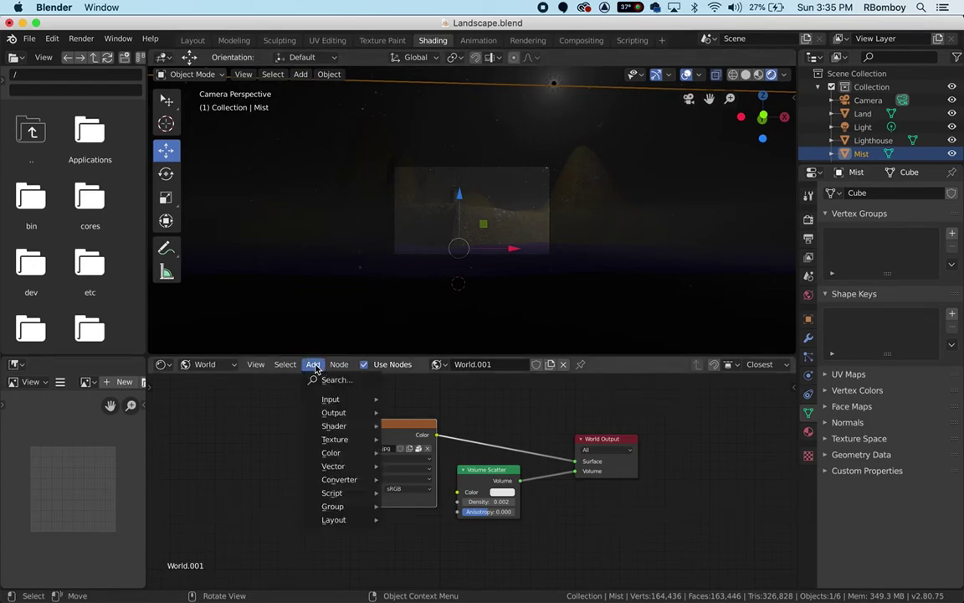
mouse_move(334, 467)
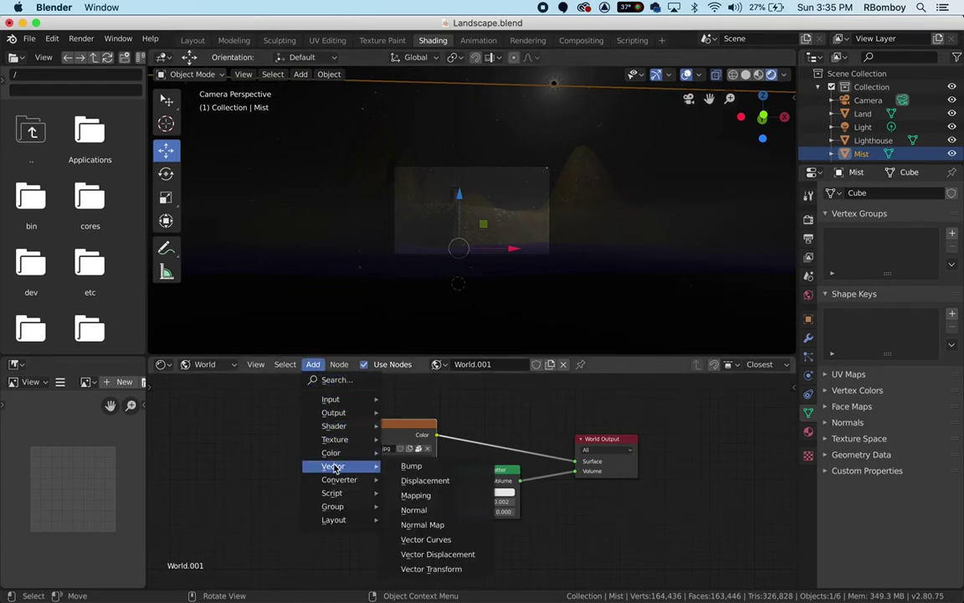
left_click(416, 495)
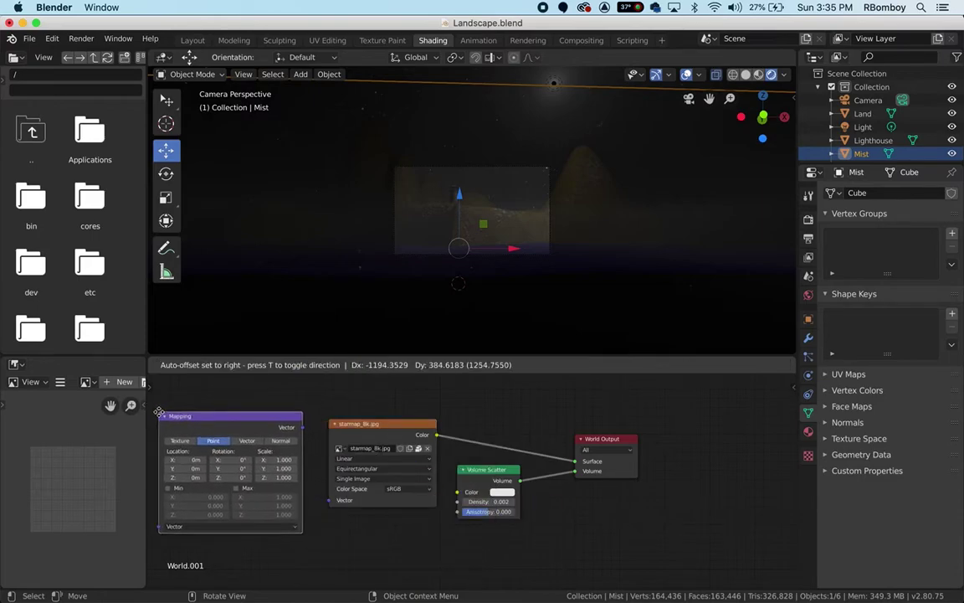
left_click(159, 414)
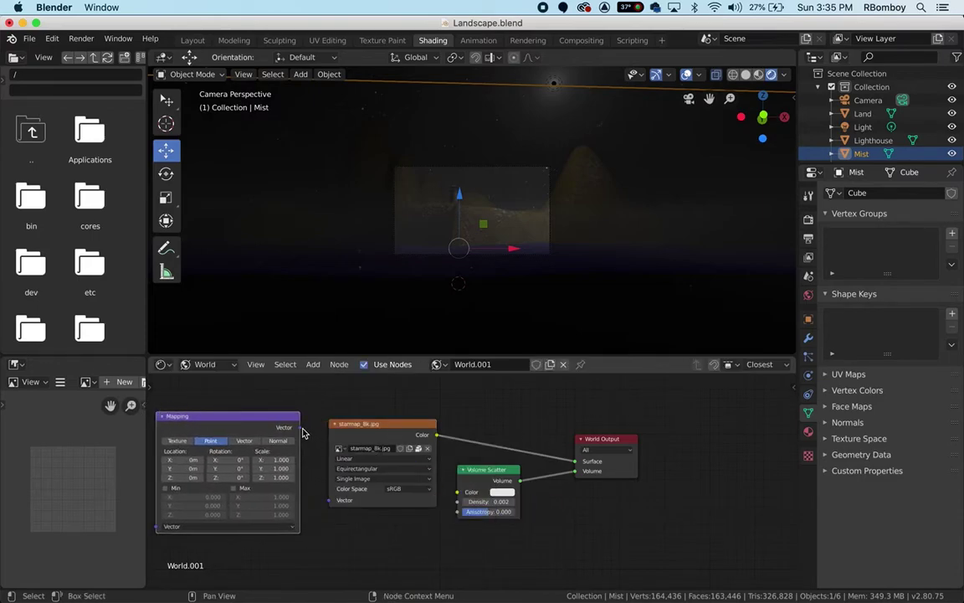
left_click_drag(300, 427, 329, 500)
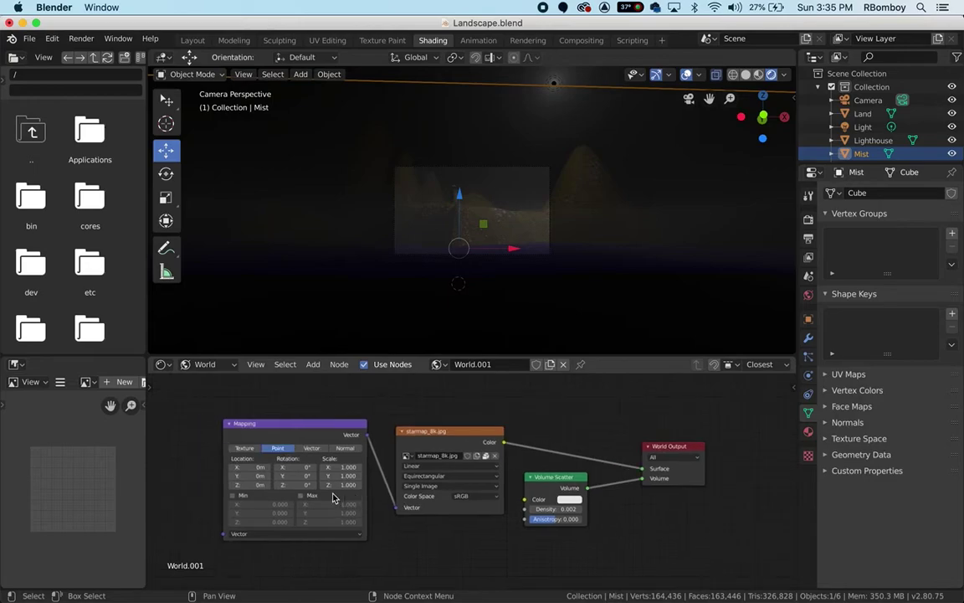
scroll(333, 498, "left", 2)
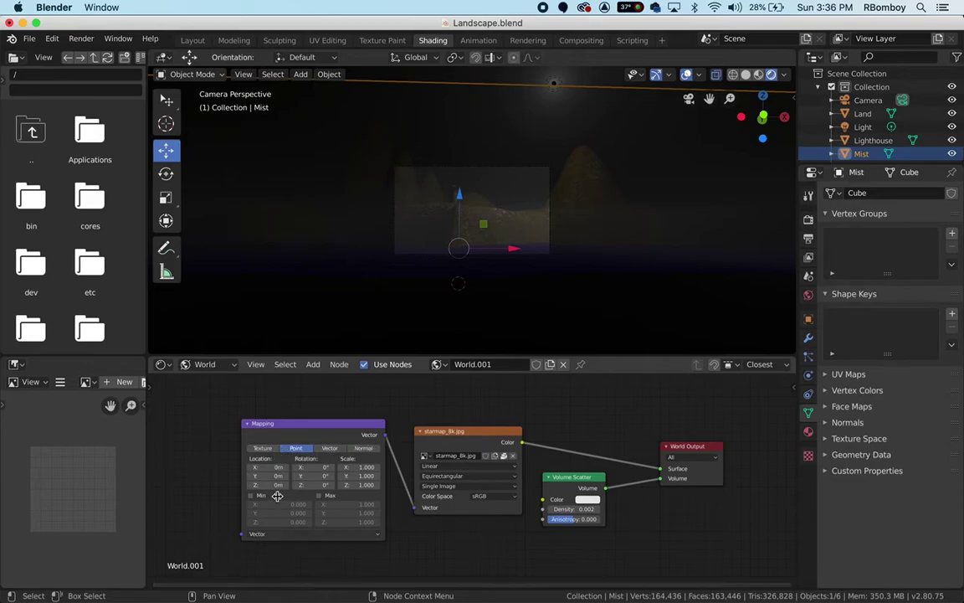
scroll(237, 452, "left", 1)
scroll(237, 452, "left", 5)
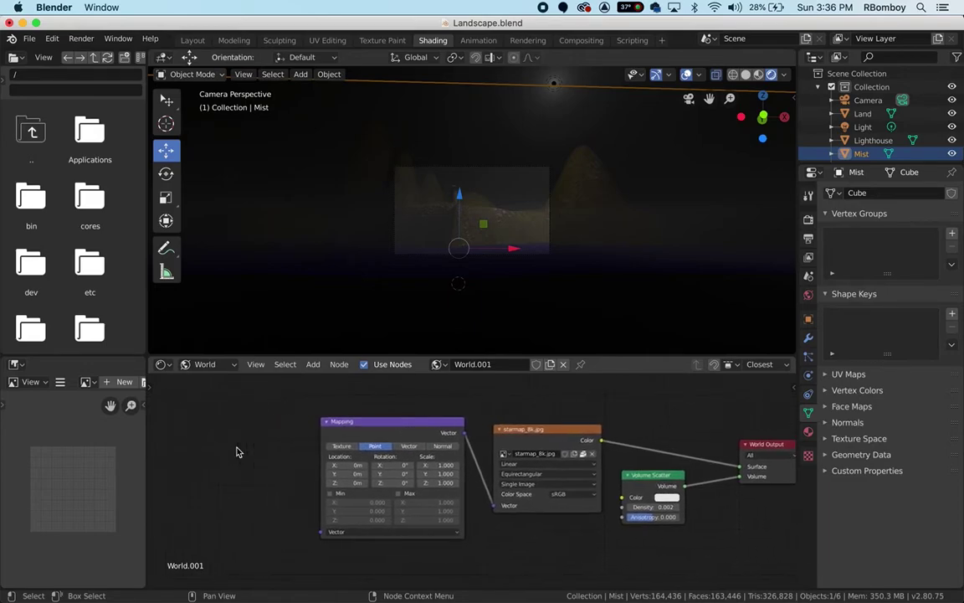
- Add a Texture Coordinate node left of Mapping, linking Generated into Mapping's Vector input
left_click(316, 367)
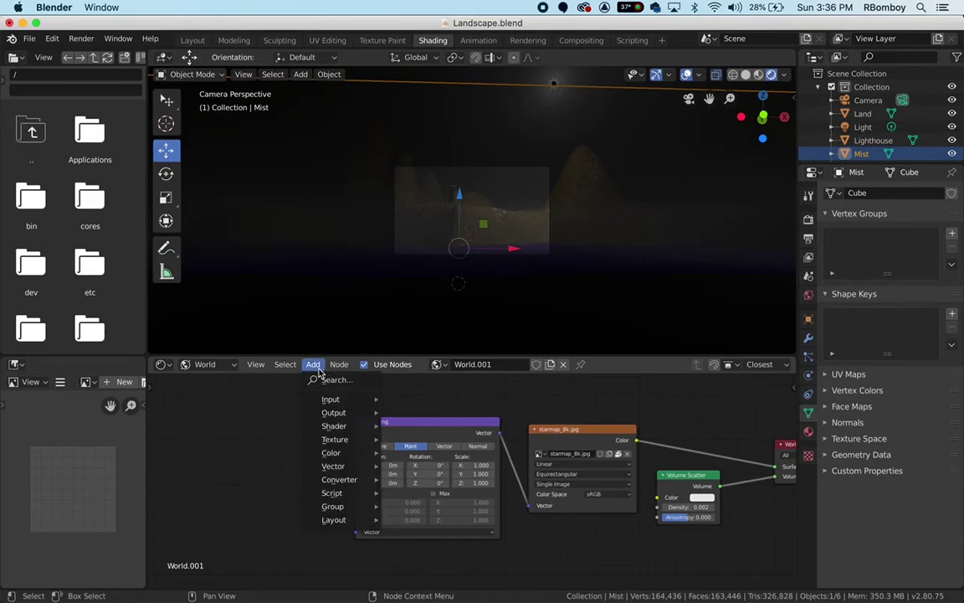
mouse_move(329, 402)
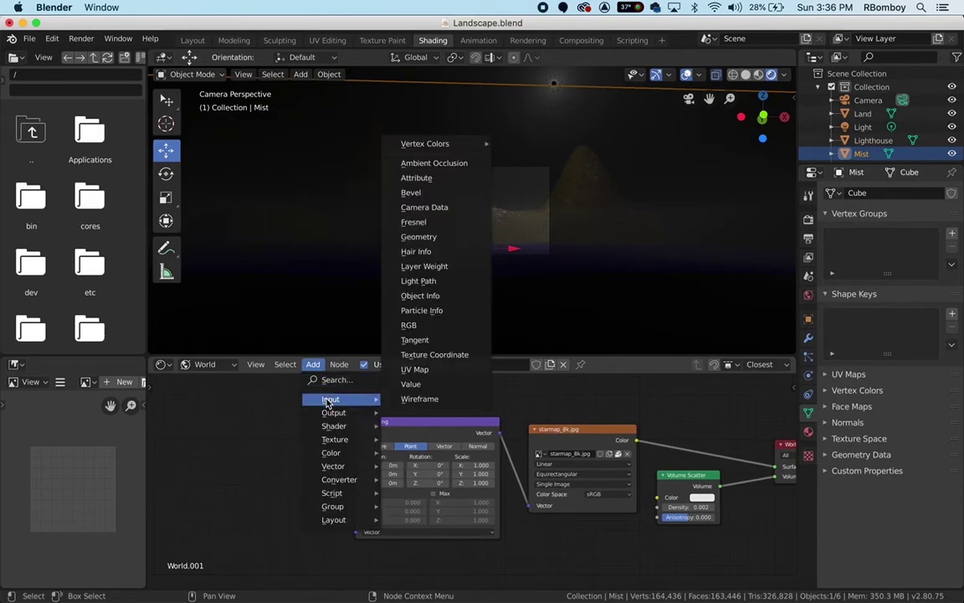
left_click(442, 355)
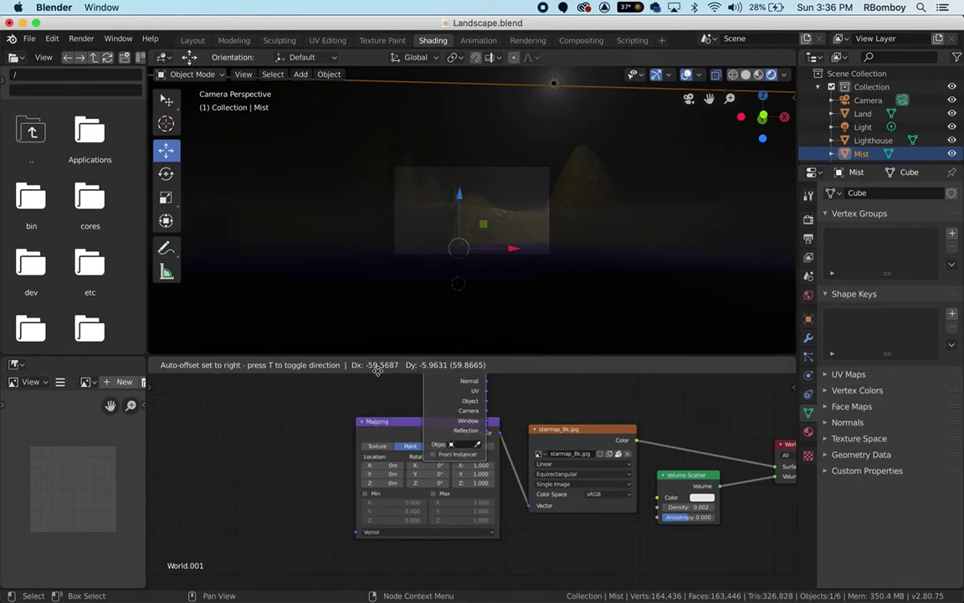
left_click(241, 394)
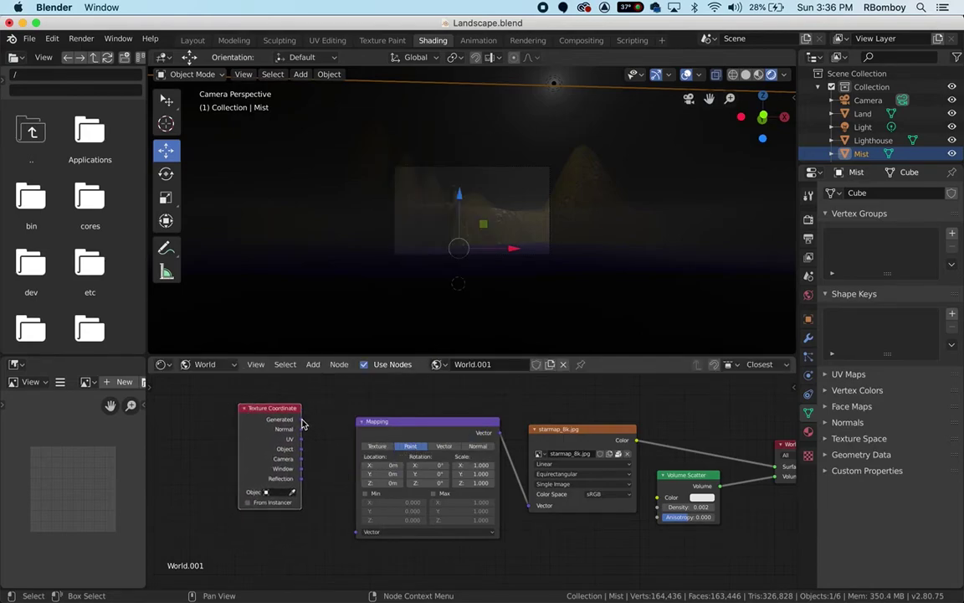
left_click_drag(301, 420, 355, 533)
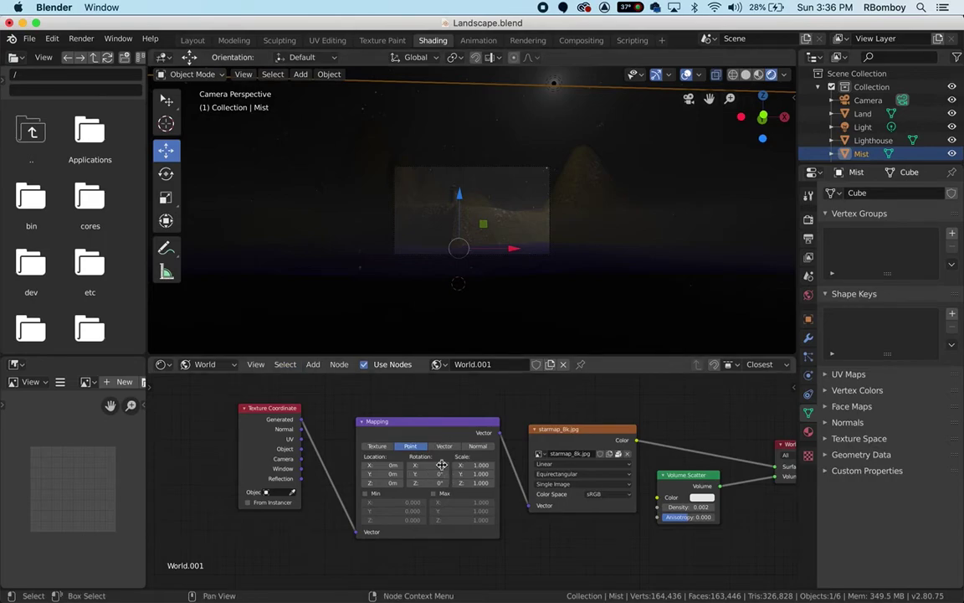
- Set the Mapping node's X rotation to 106° and hide the Light
scroll(443, 469, "up", 2)
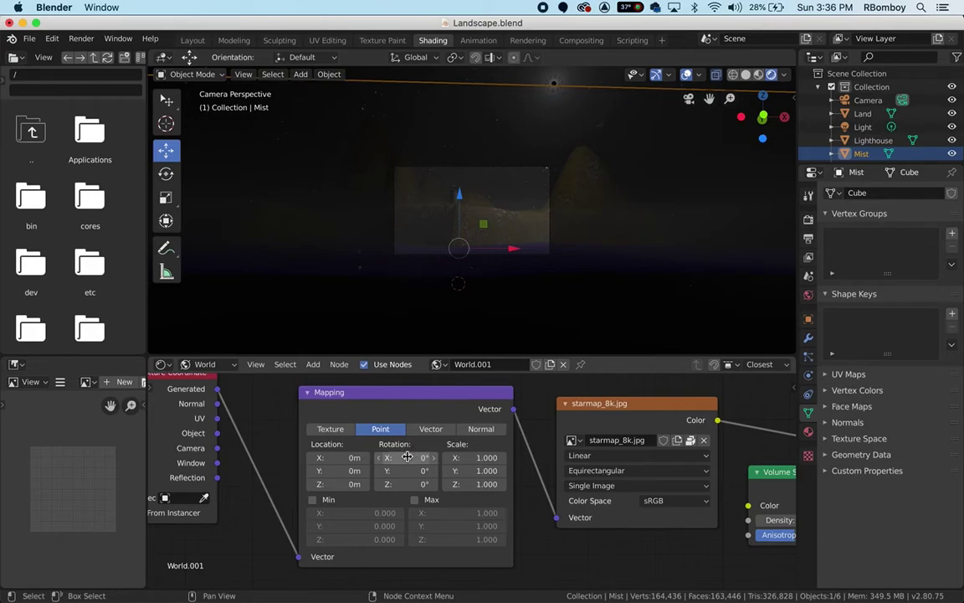
left_click_drag(412, 457, 417, 457)
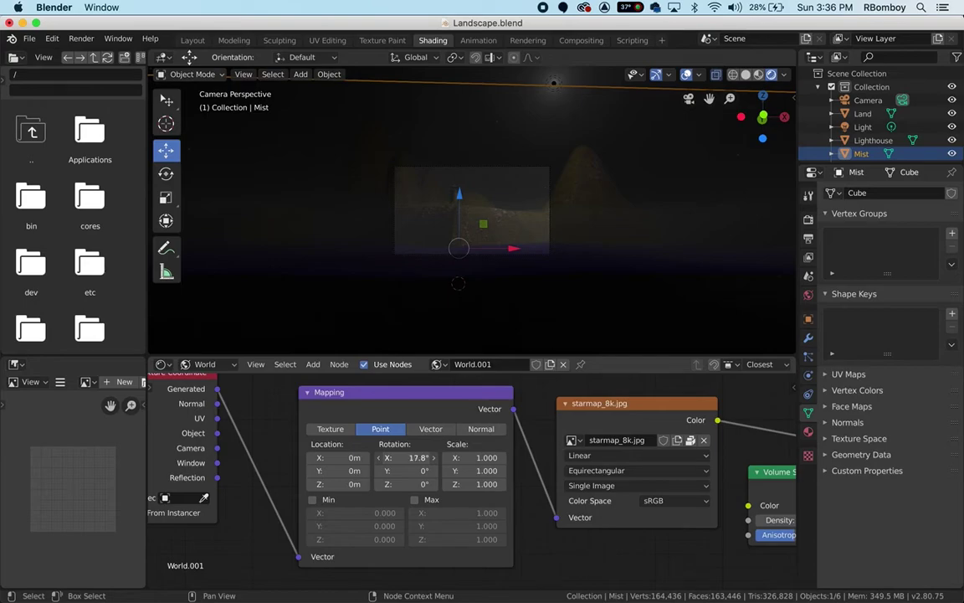
left_click_drag(417, 457, 452, 457)
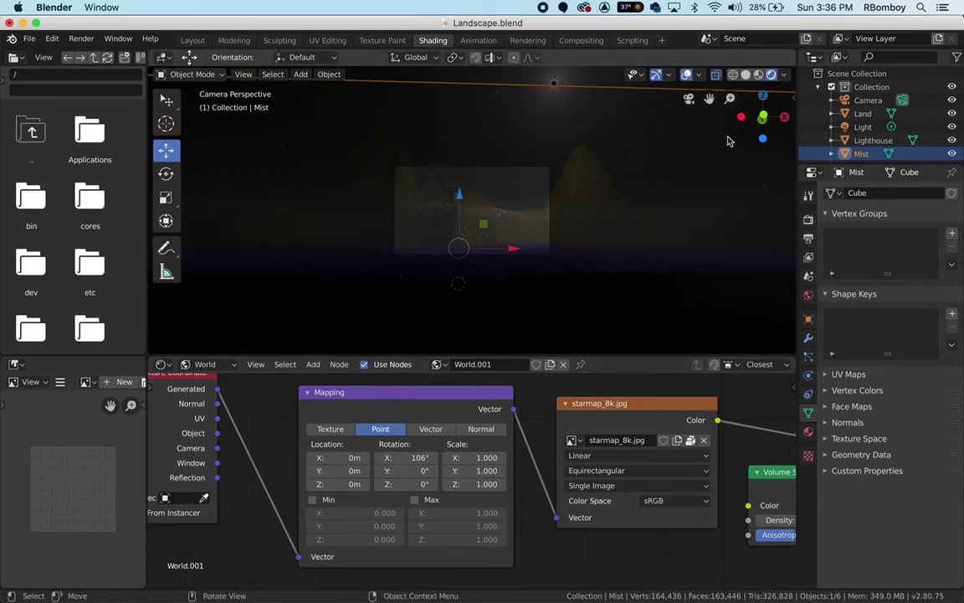
left_click(952, 126)
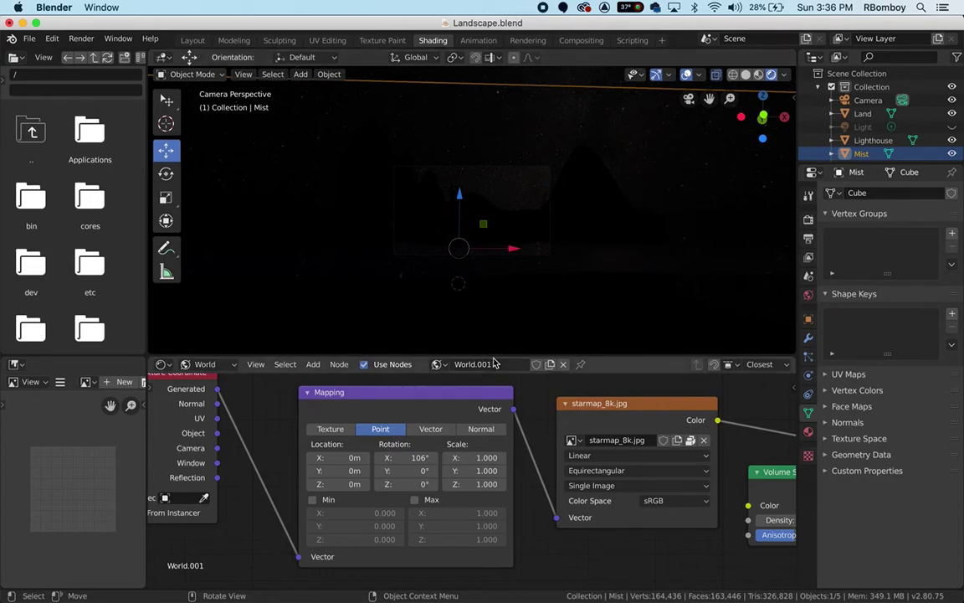
- Enlarge the 3D view slightly and raise the Mapping X rotation to 194°
left_click_drag(493, 359, 500, 394)
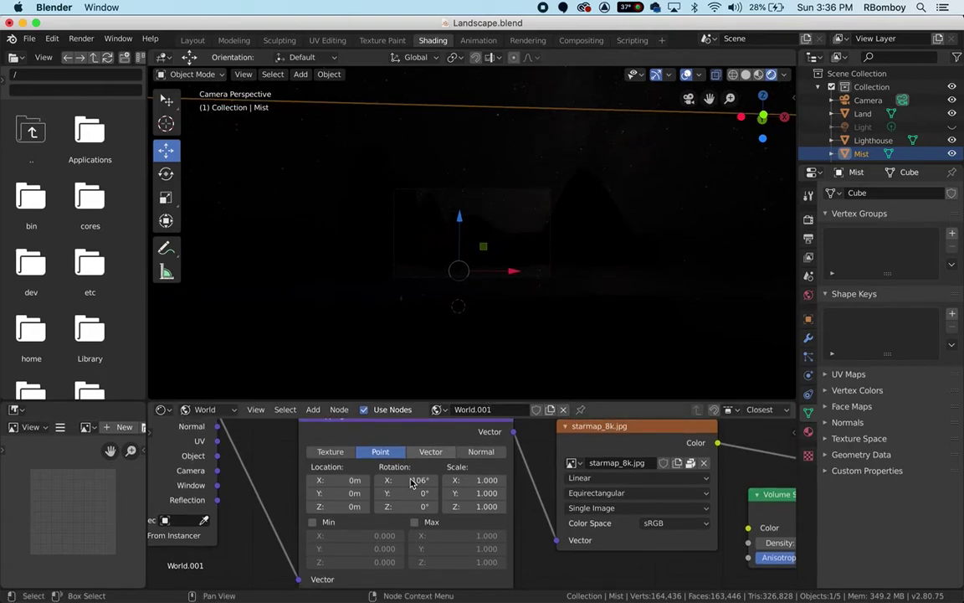
left_click_drag(402, 480, 415, 480)
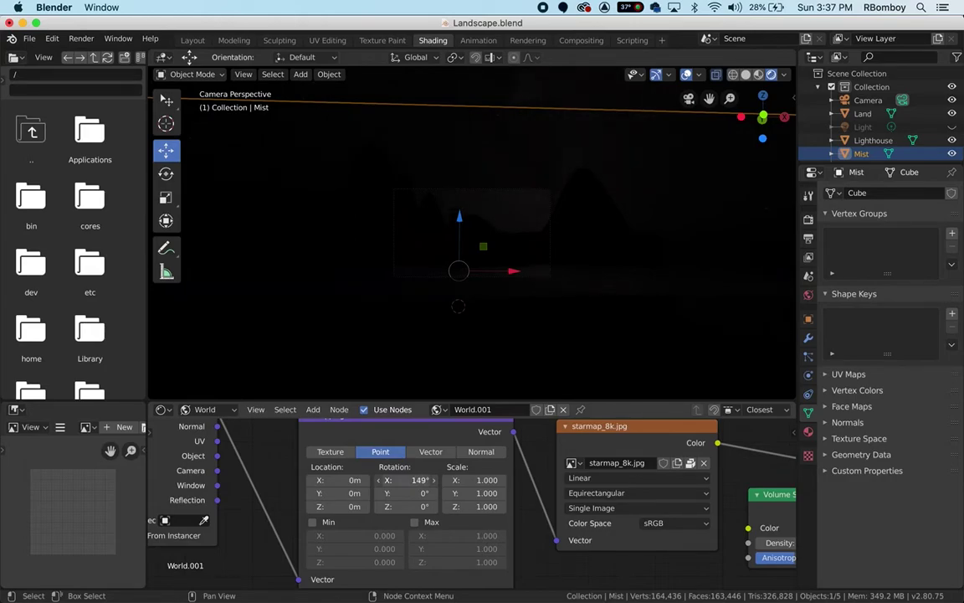
left_click_drag(415, 480, 418, 480)
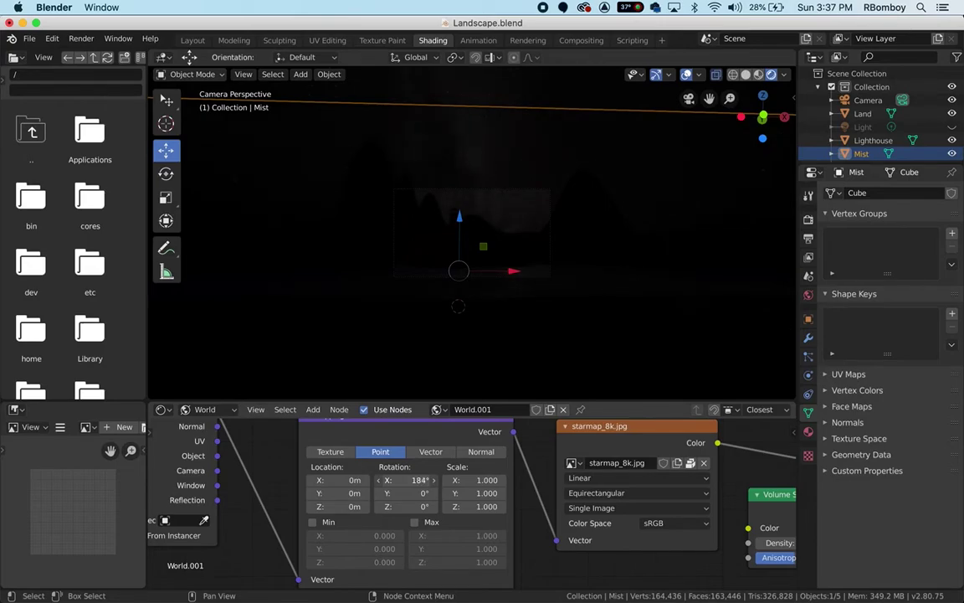
left_click_drag(418, 480, 421, 480)
- Set the Mapping Y rotation to 13.8° and make the Light visible again
left_click_drag(409, 493, 424, 493)
left_click_drag(411, 493, 428, 493)
mouse_move(412, 493)
left_mouse_down()
mouse_move(402, 493)
mouse_move(420, 493)
left_mouse_up()
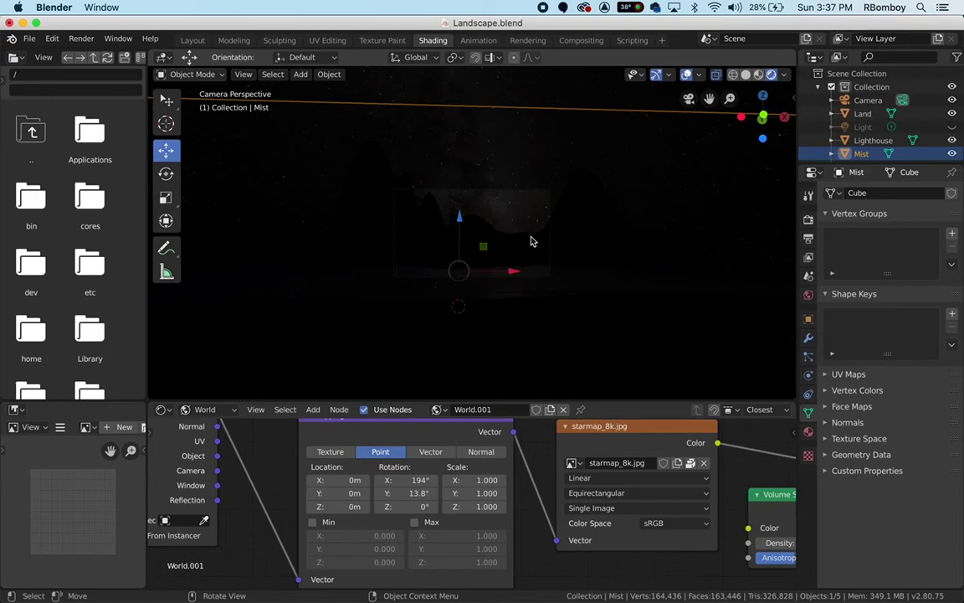
scroll(529, 240, "up", 2)
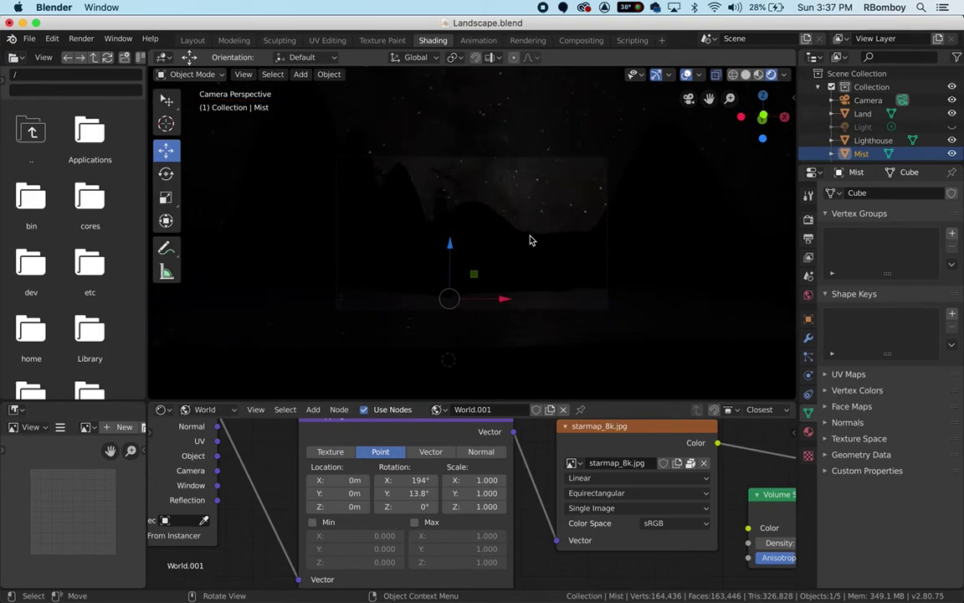
left_click(953, 127)
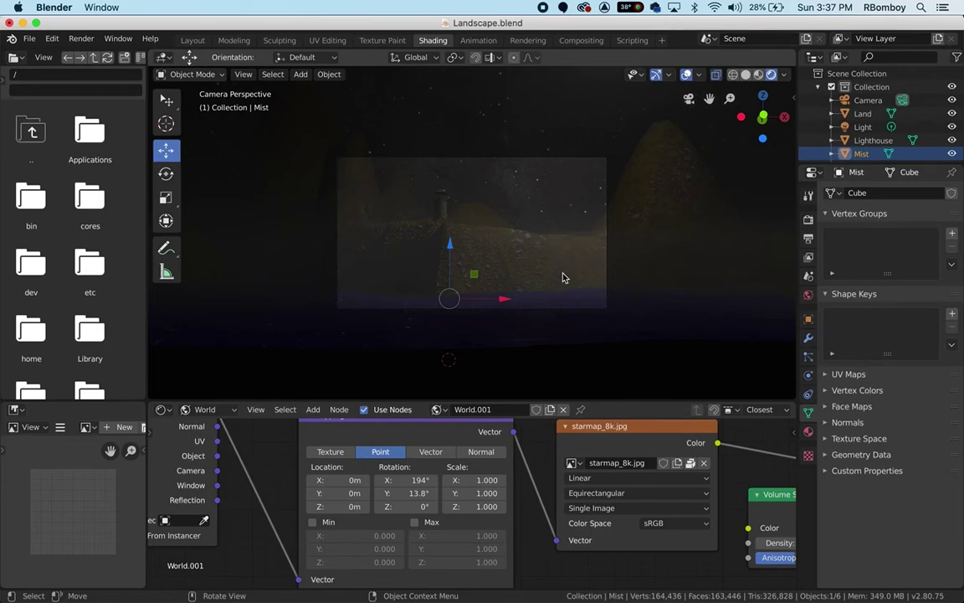
scroll(473, 477, "down", 5)
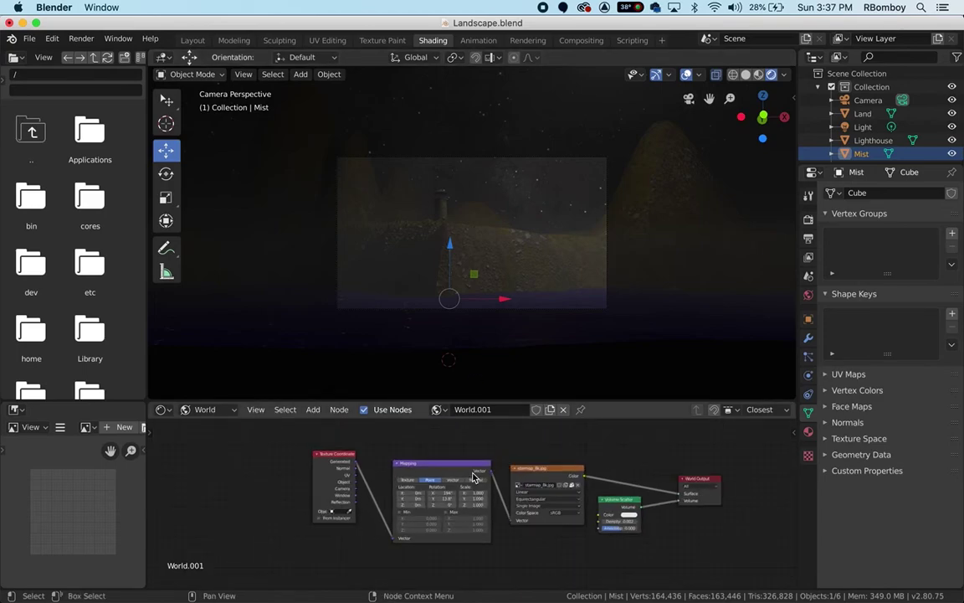
- Switch the node editor from World to Object, then select Land and then Lighthouse to show Material.008
scroll(473, 478, "up", 2)
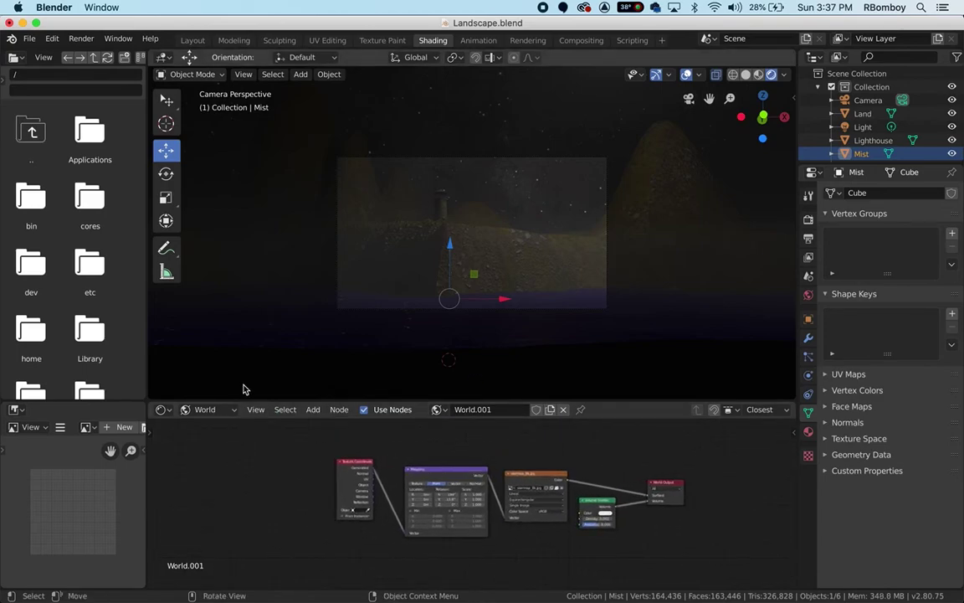
left_click(205, 409)
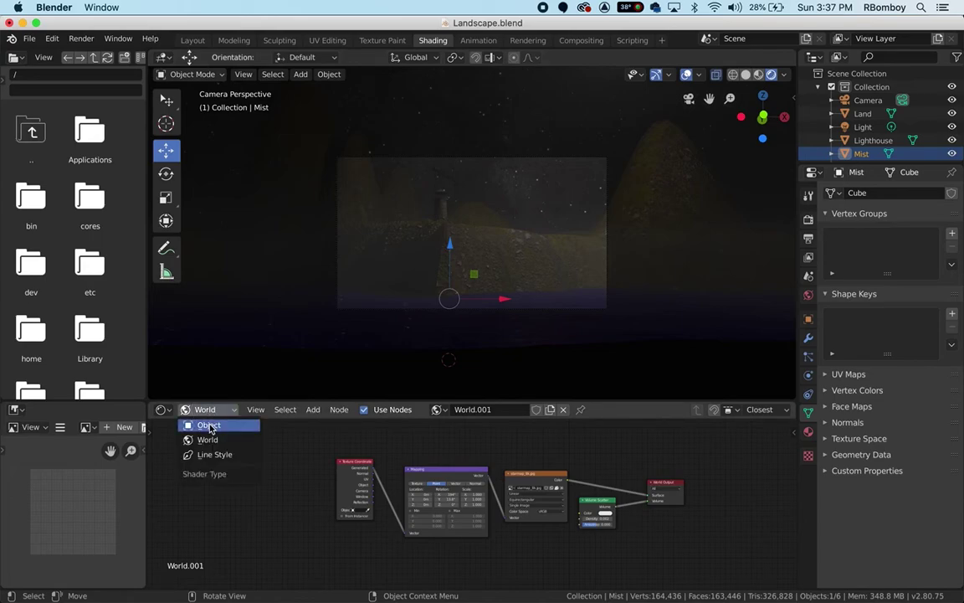
left_click(208, 426)
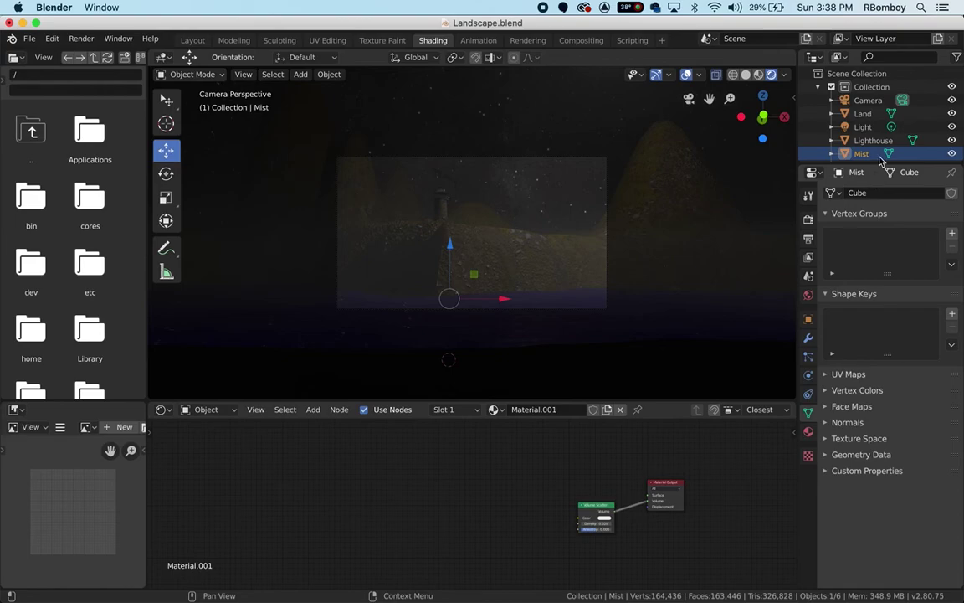
left_click(863, 115)
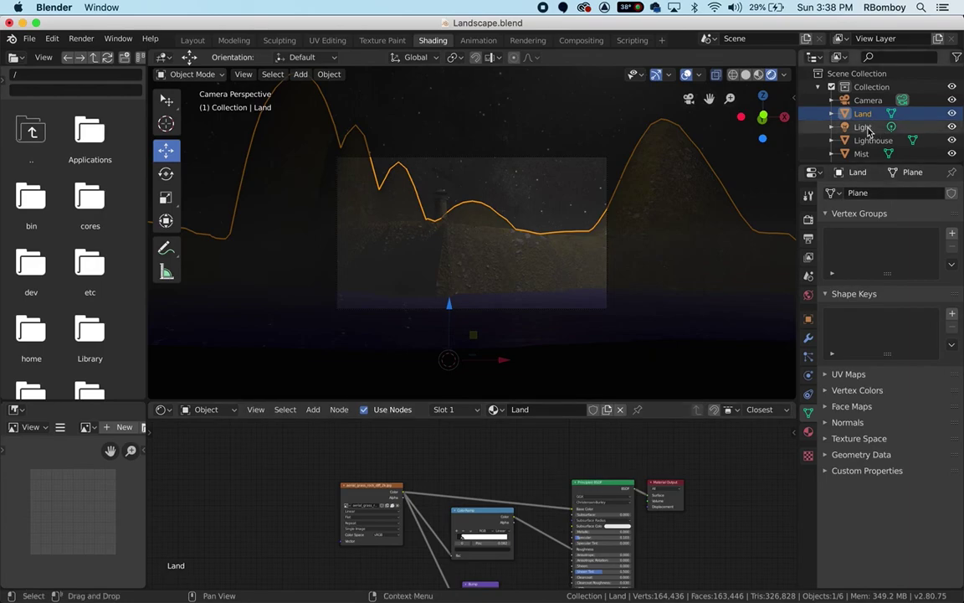
left_click(871, 140)
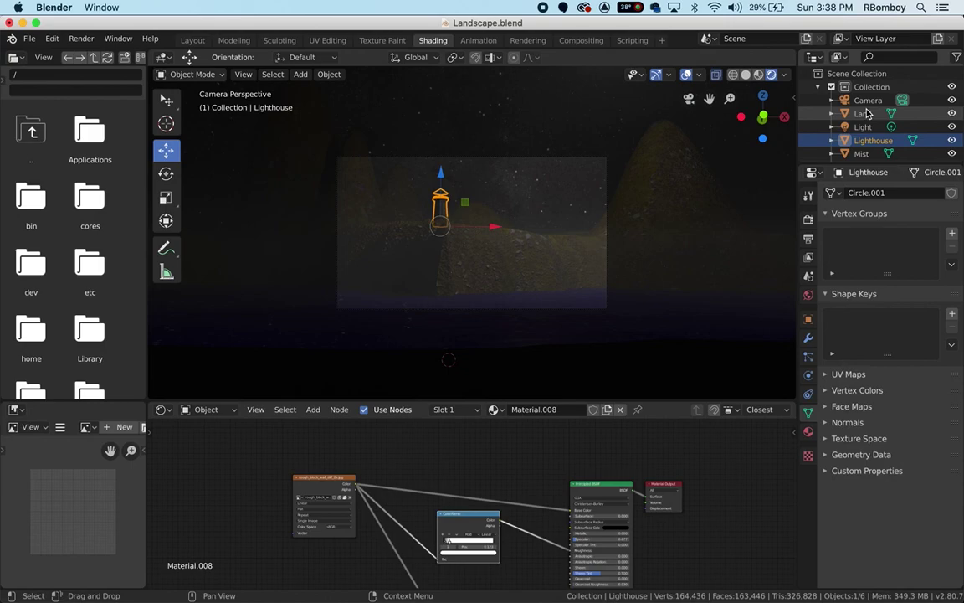
scroll(867, 138, "down", 1)
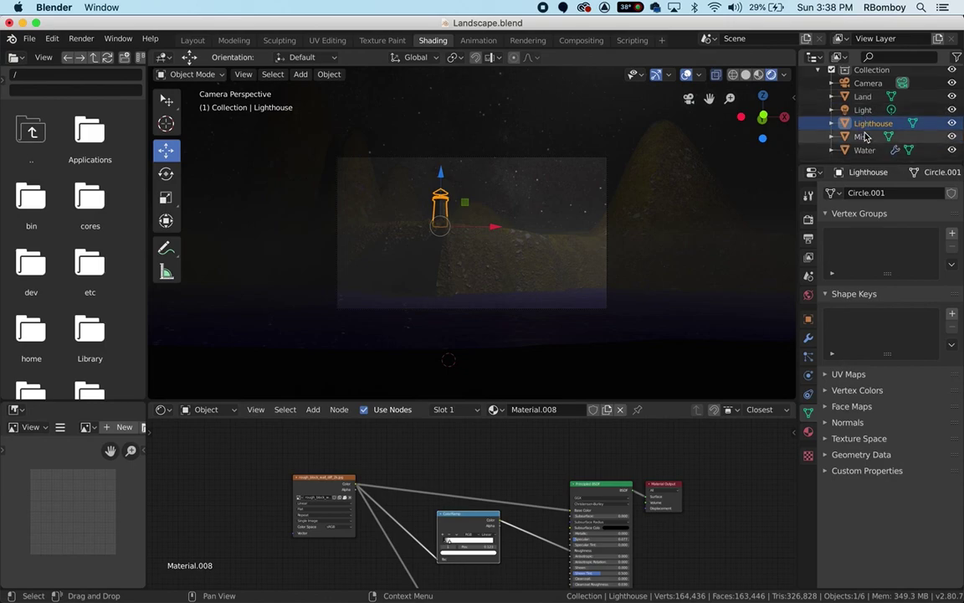